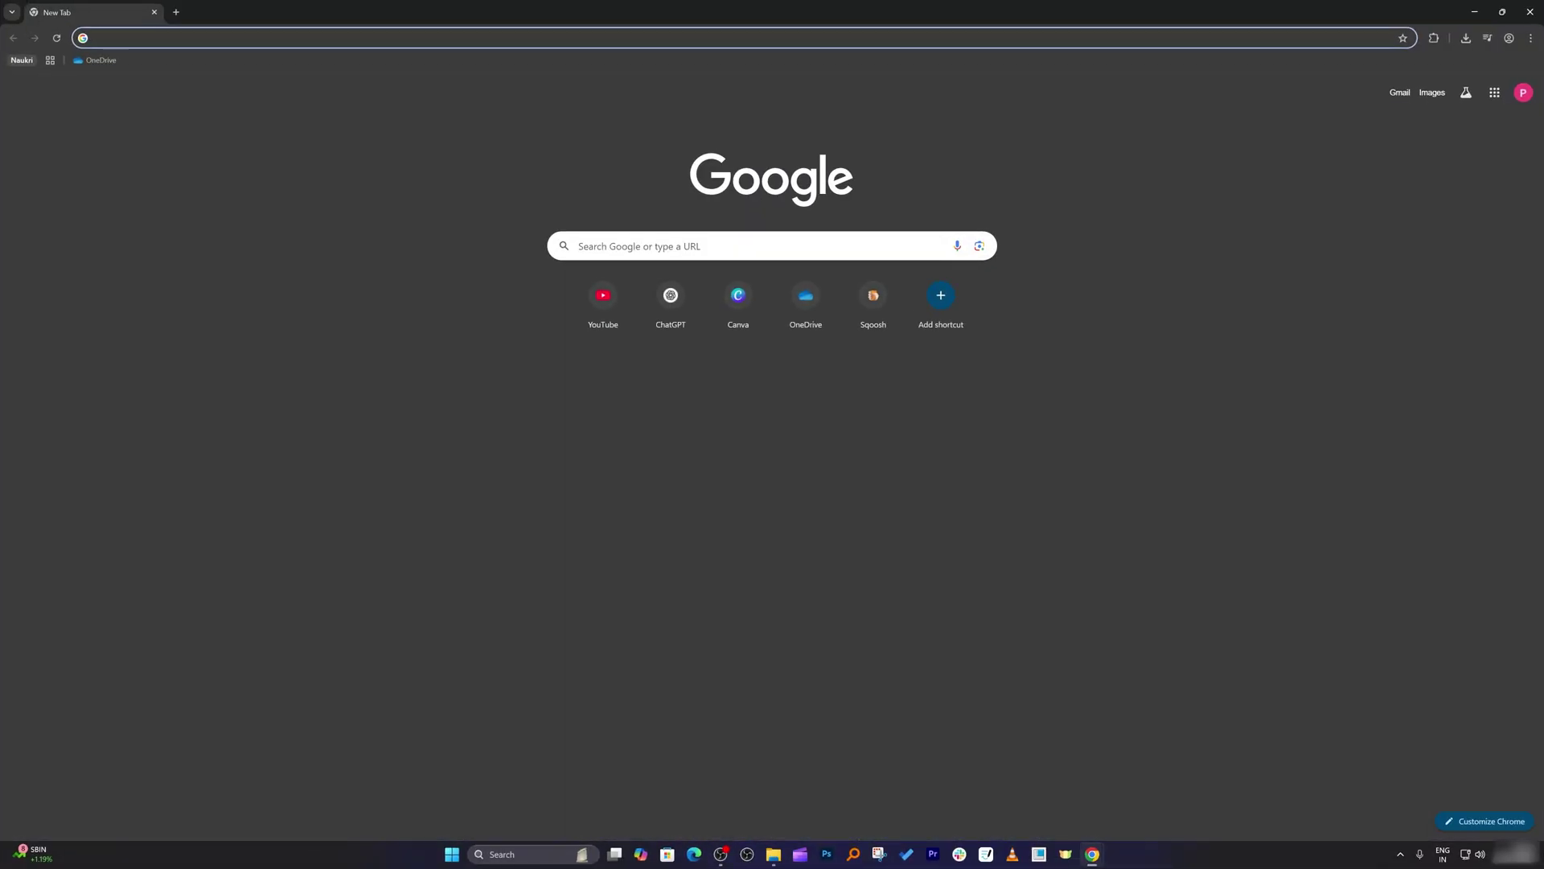
Open chatgpt.com and request a blogger character wandering all across the globe as a PNG without any background.
text(chatgpt.com)
key(Return)
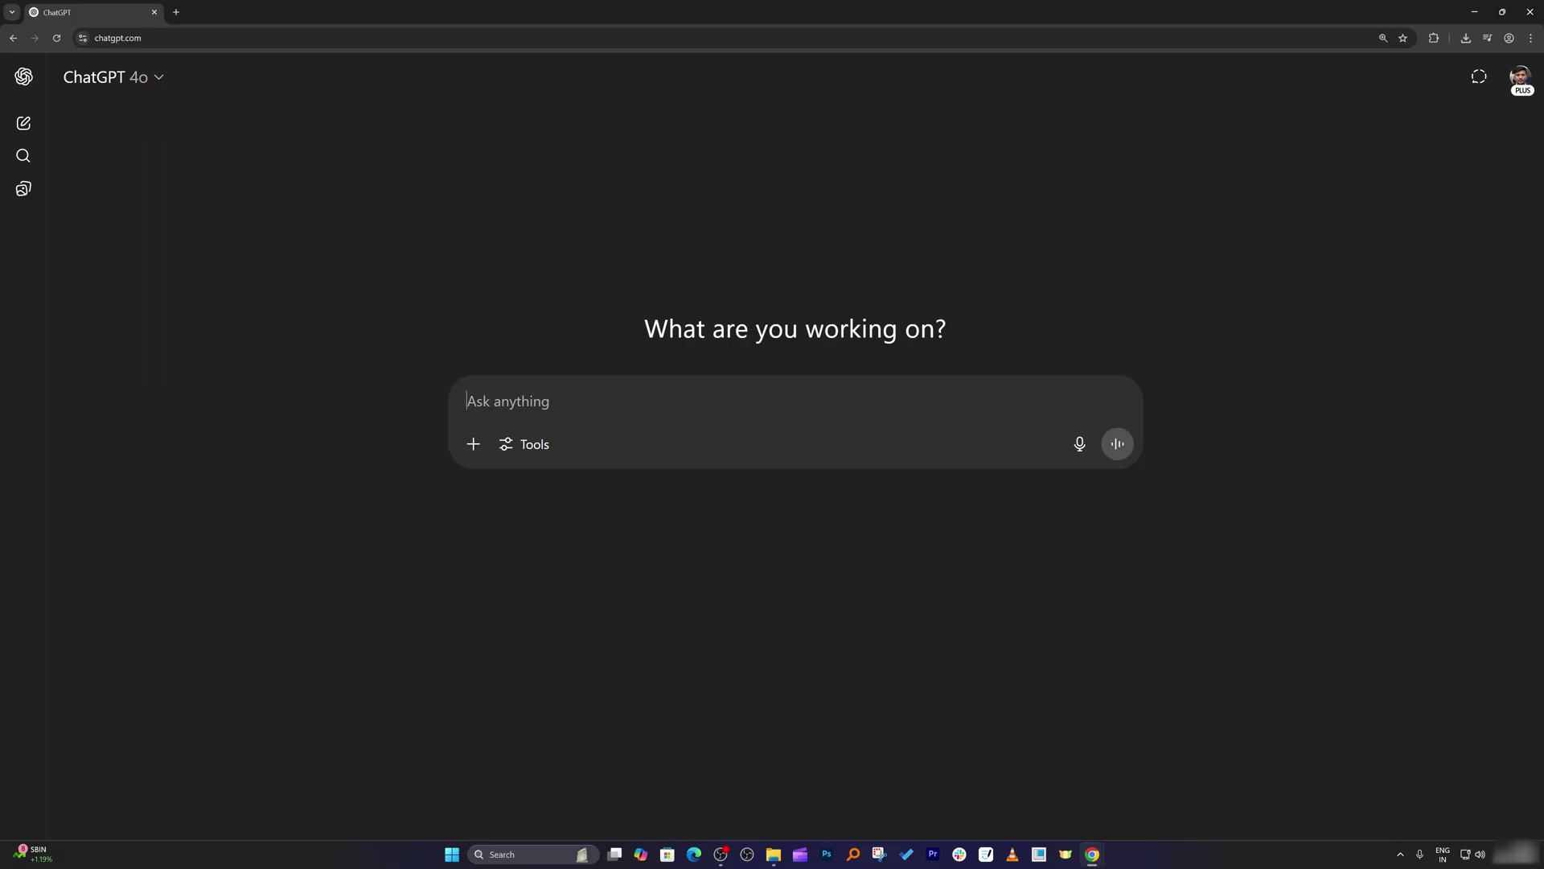
key(super+h)
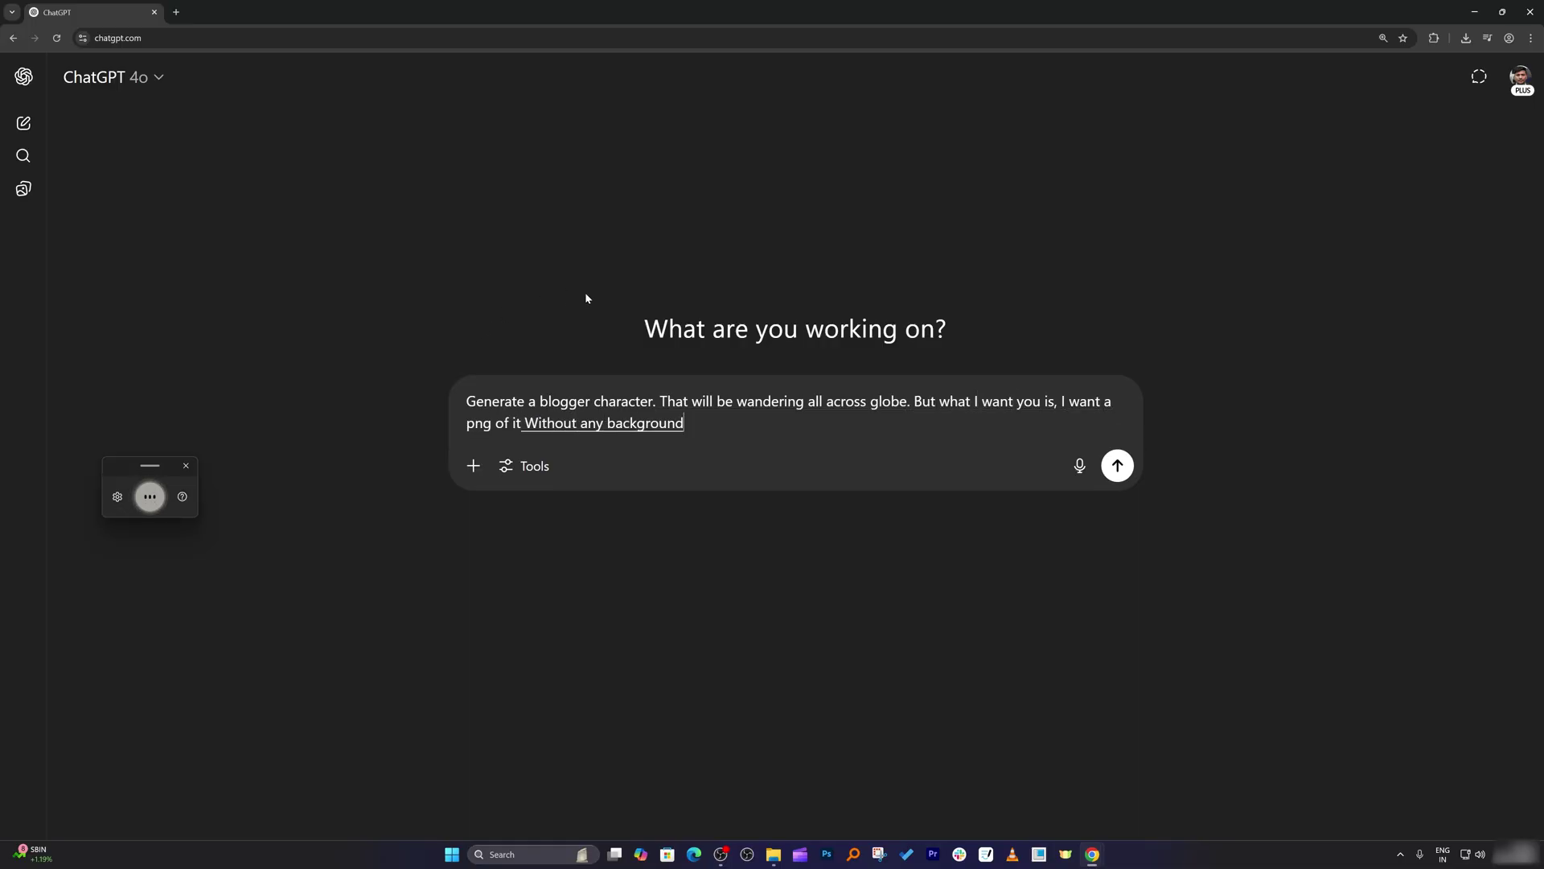
click(1118, 465)
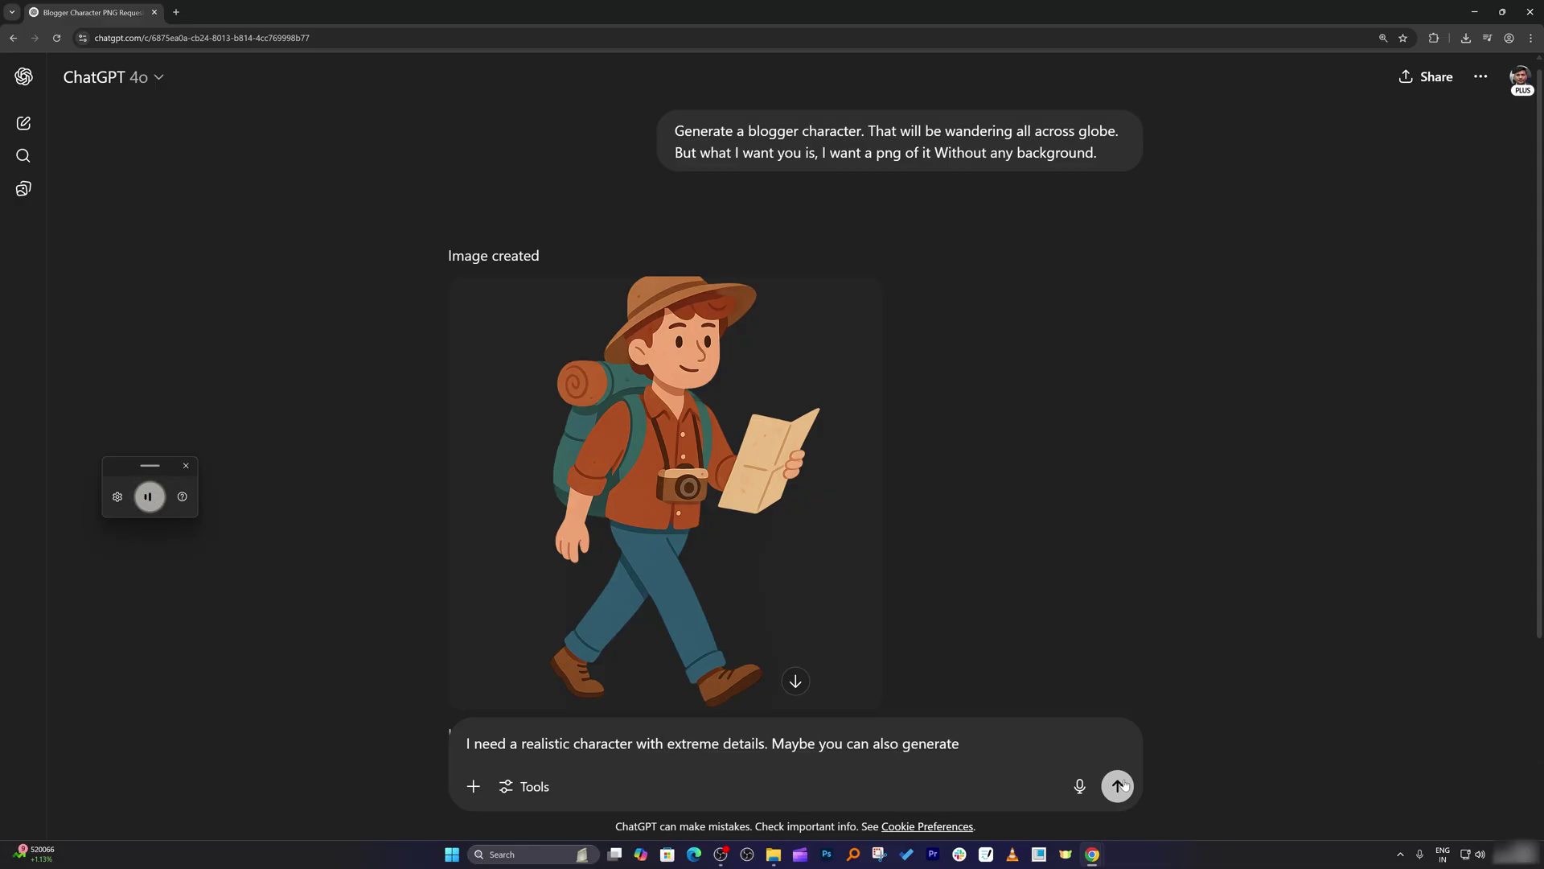
Ask for a realistic character with extreme details, and for different poses of it.
click(1124, 784)
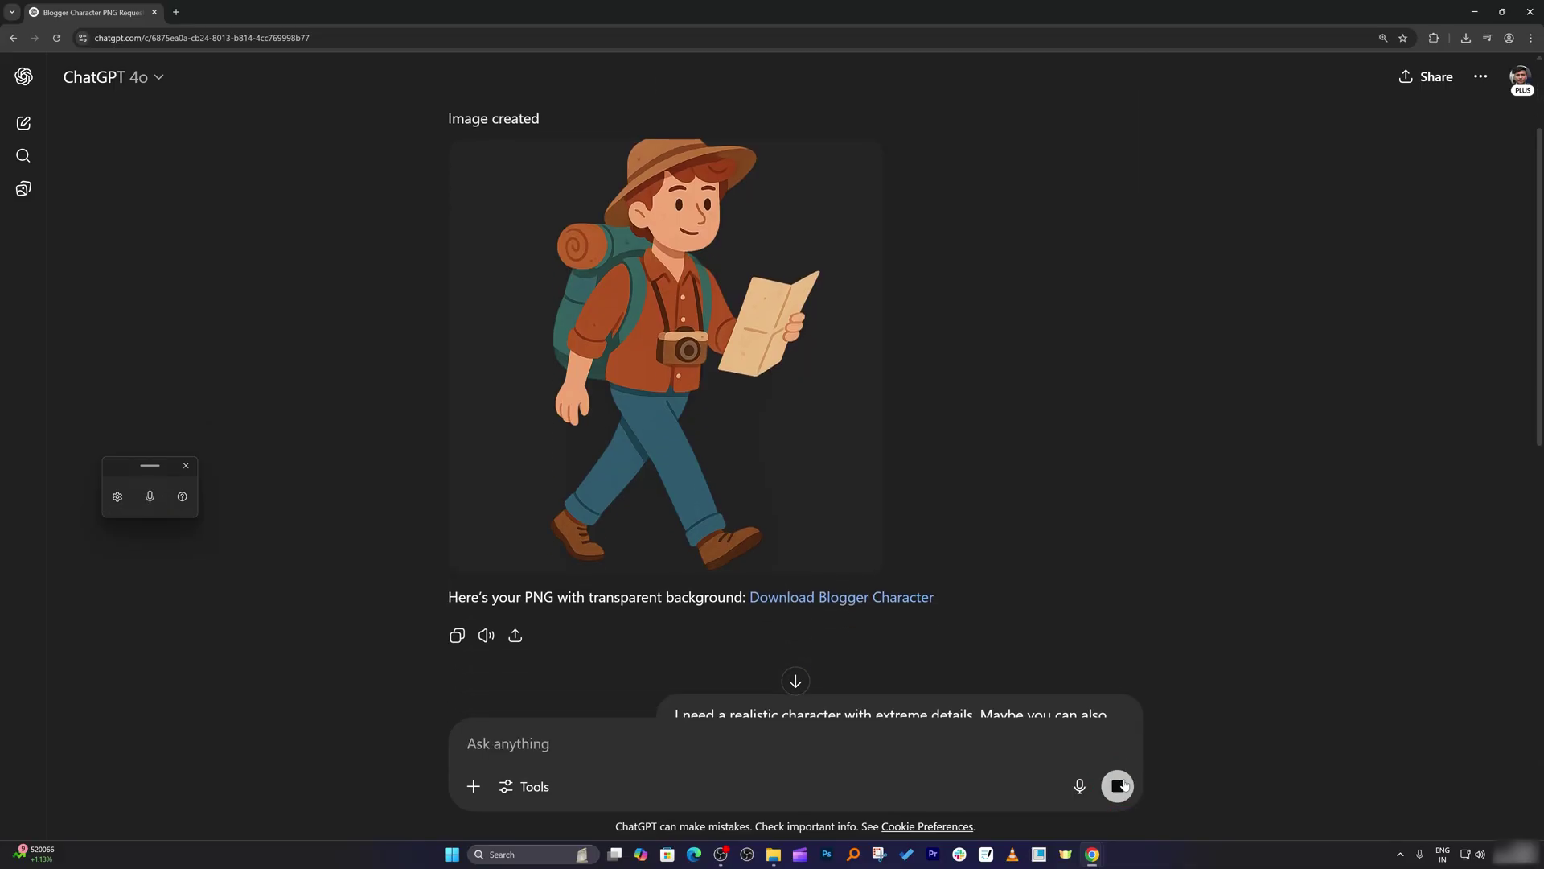
scroll(715, 460, up, 4)
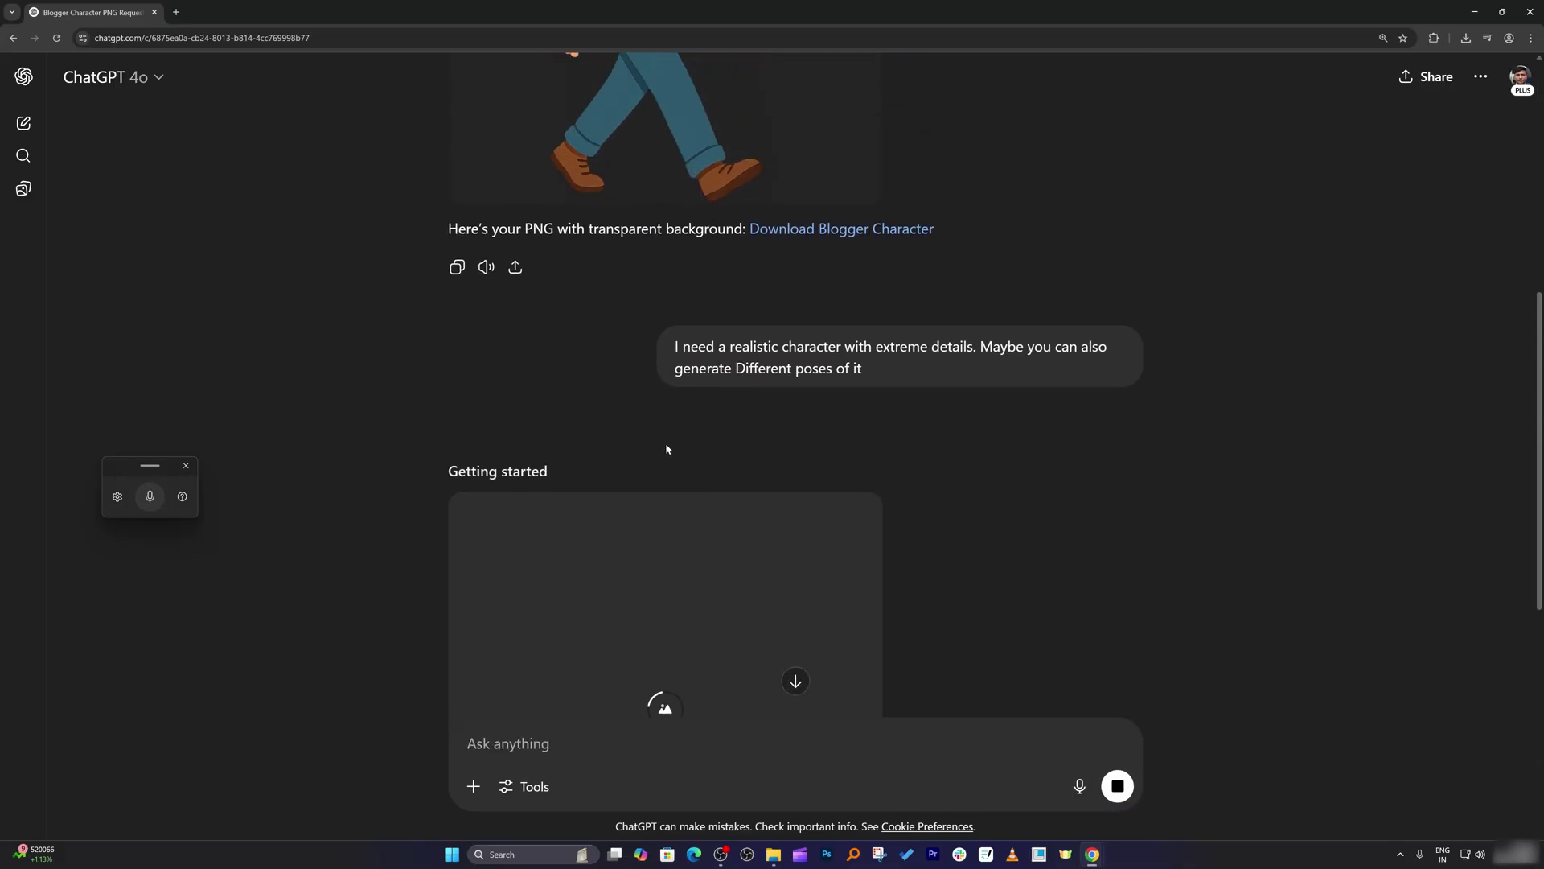
scroll(423, 410, down, 2)
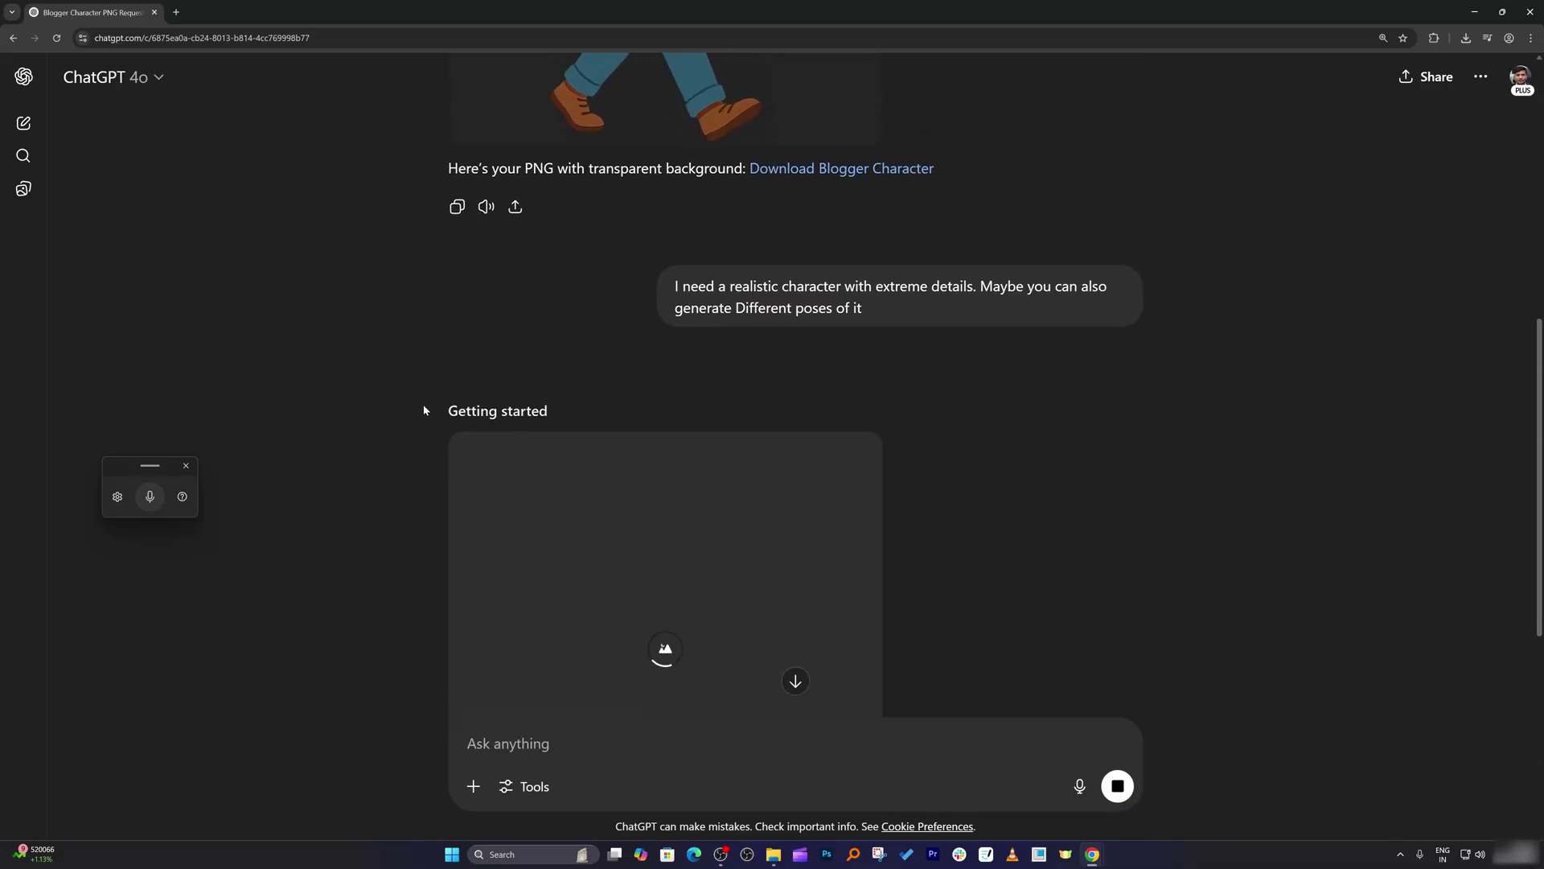
scroll(423, 409, down, 2)
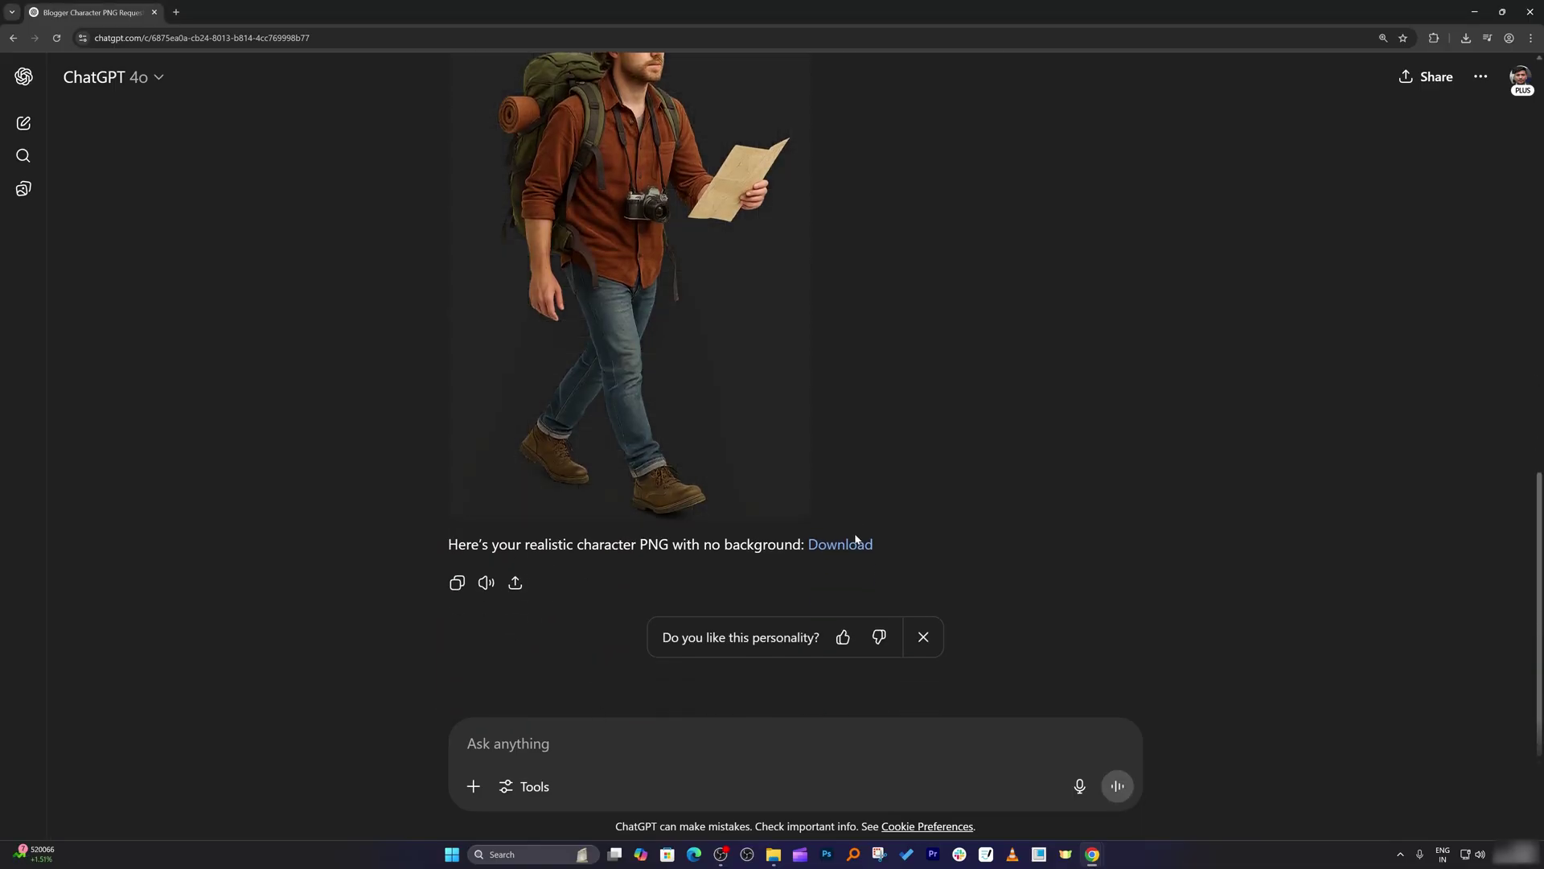
Download the realistic character PNG and attach the downloaded file from the Desktop to the chat message.
click(850, 546)
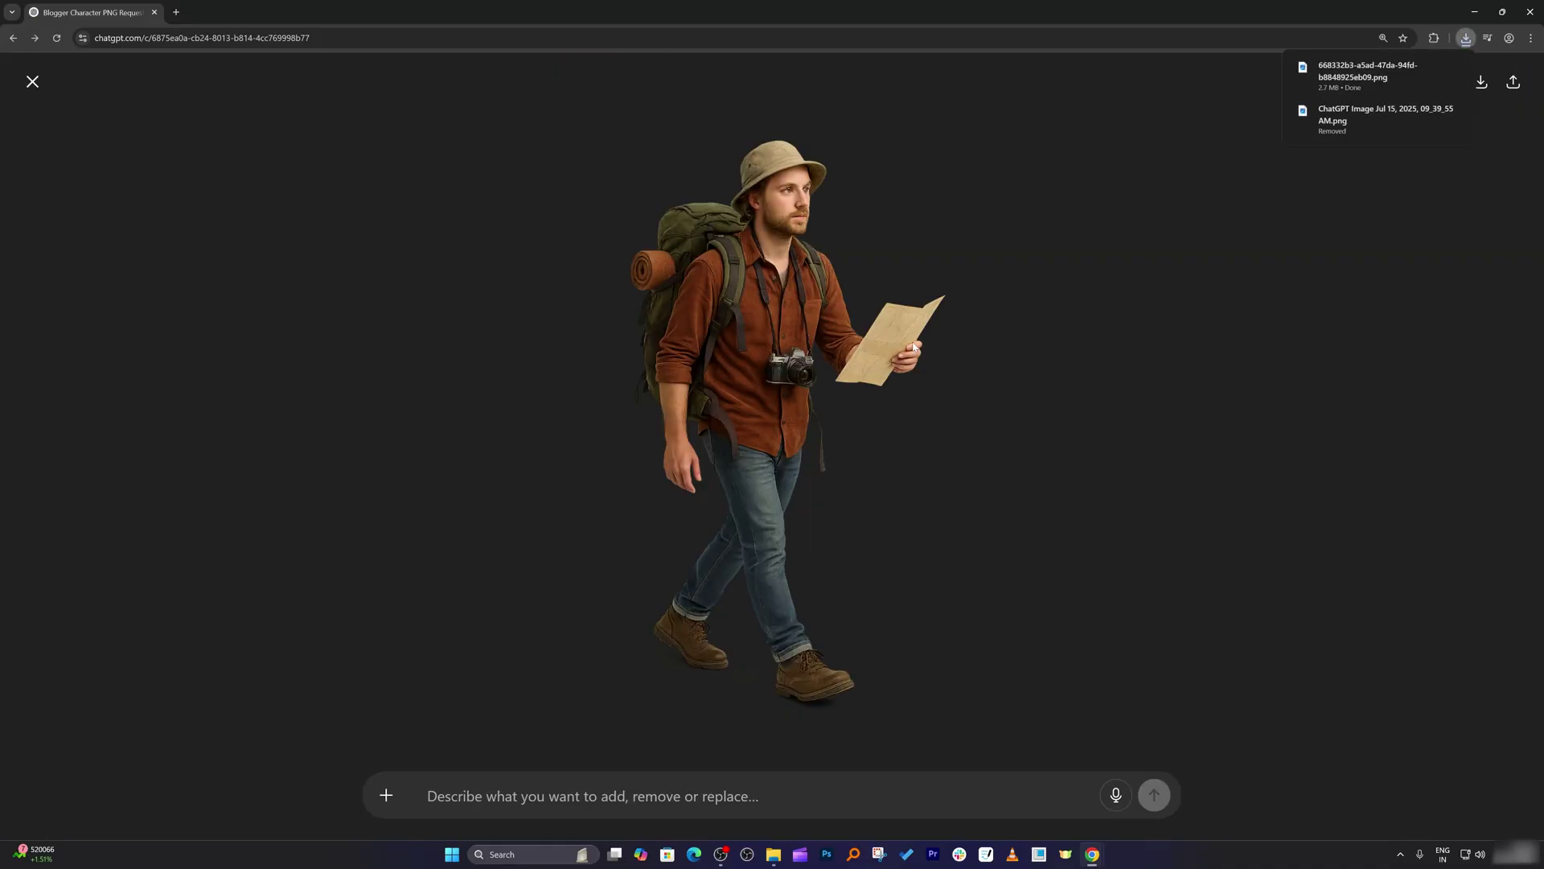
key(Escape)
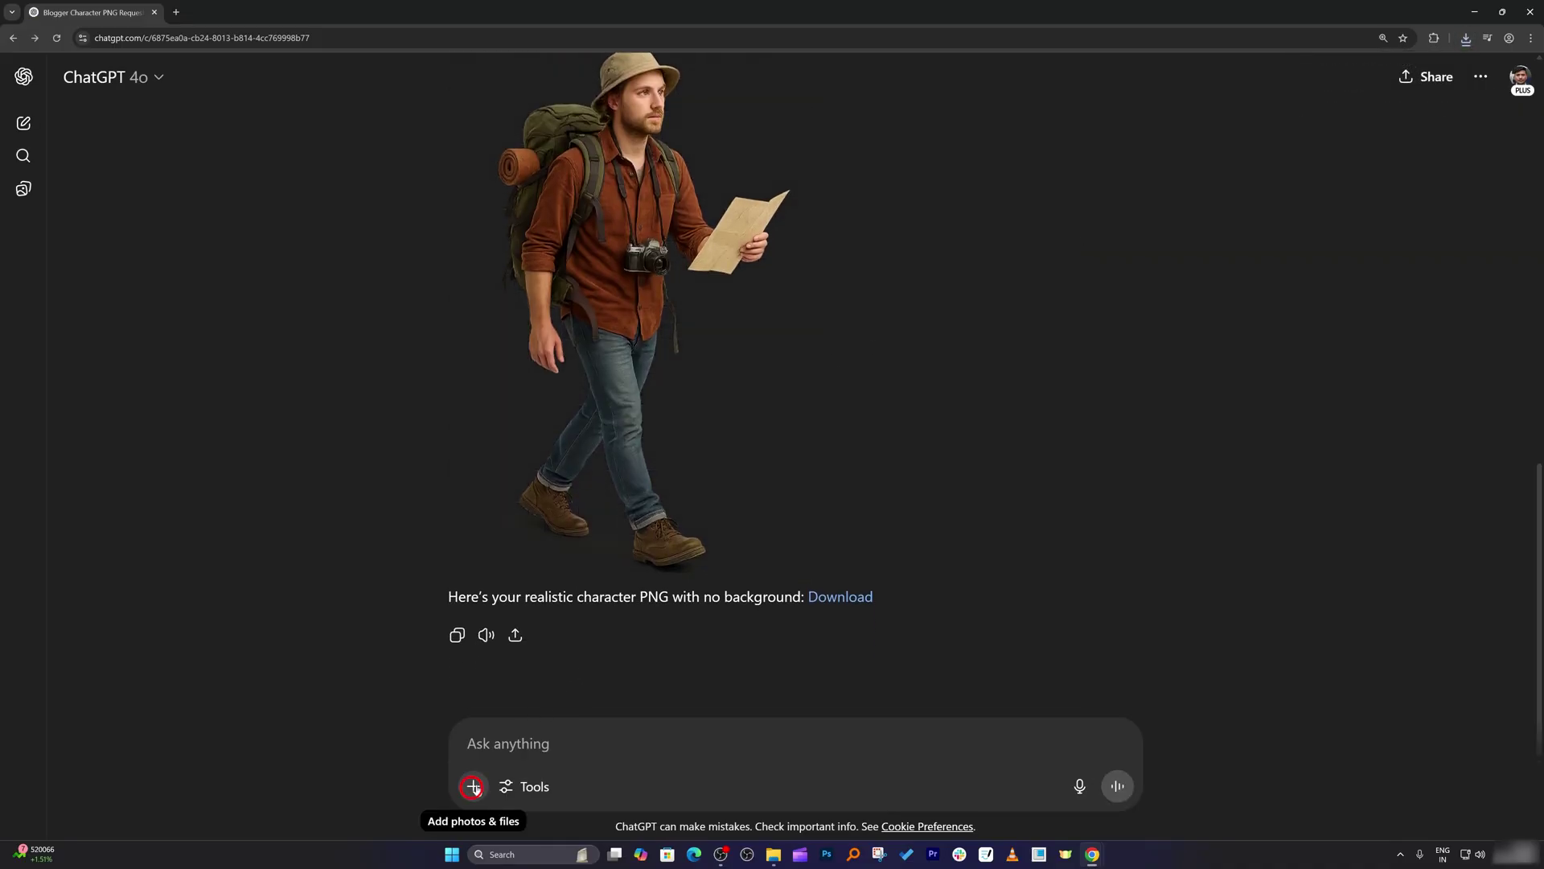
click(474, 786)
click(531, 745)
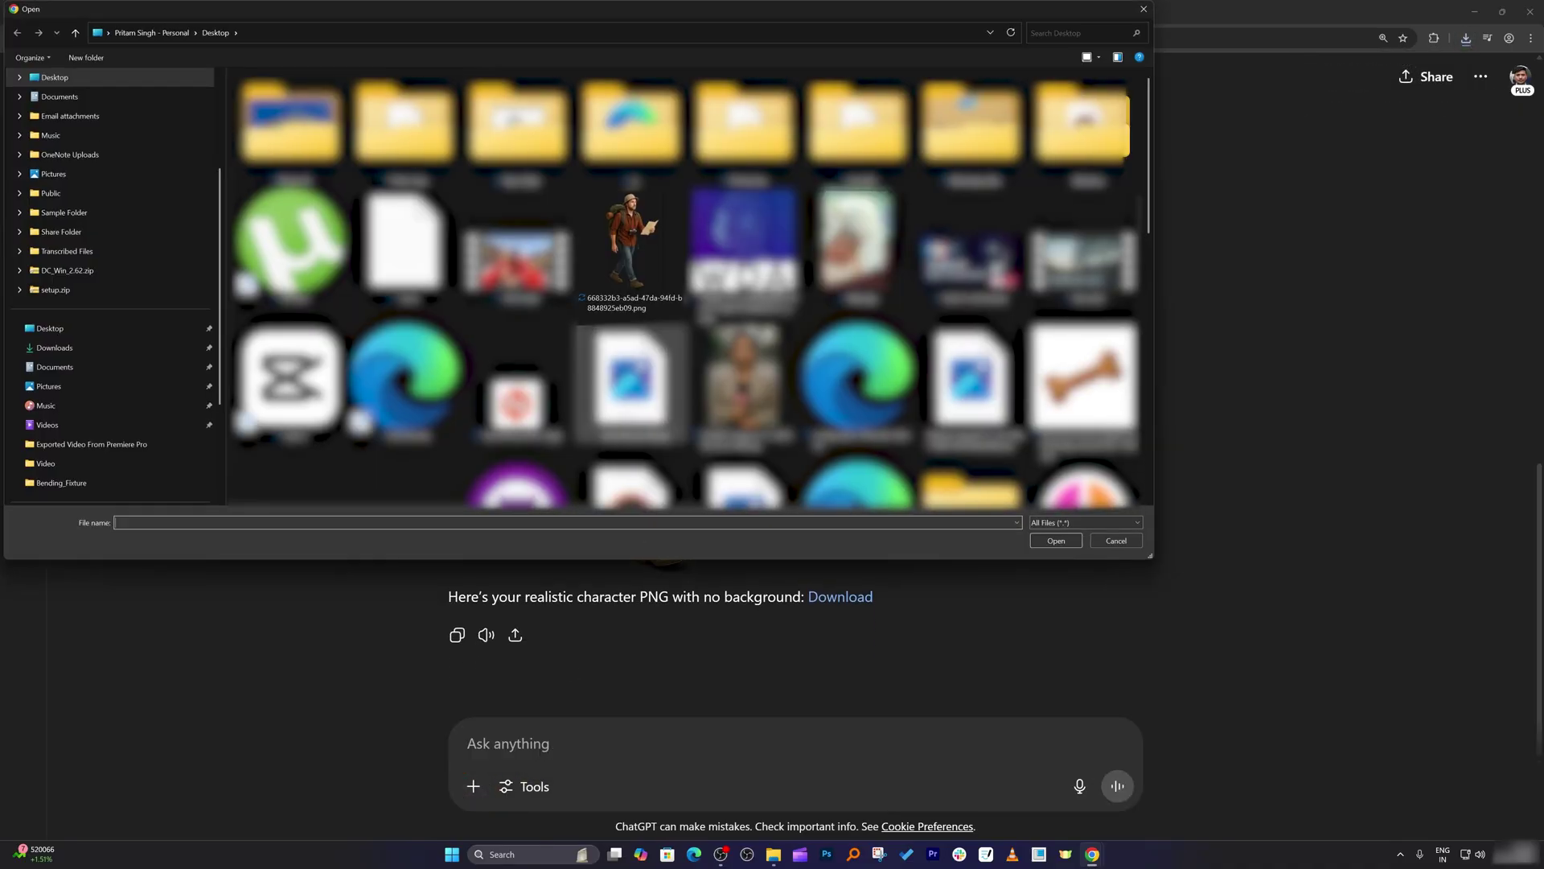
click(636, 211)
double_click(636, 211)
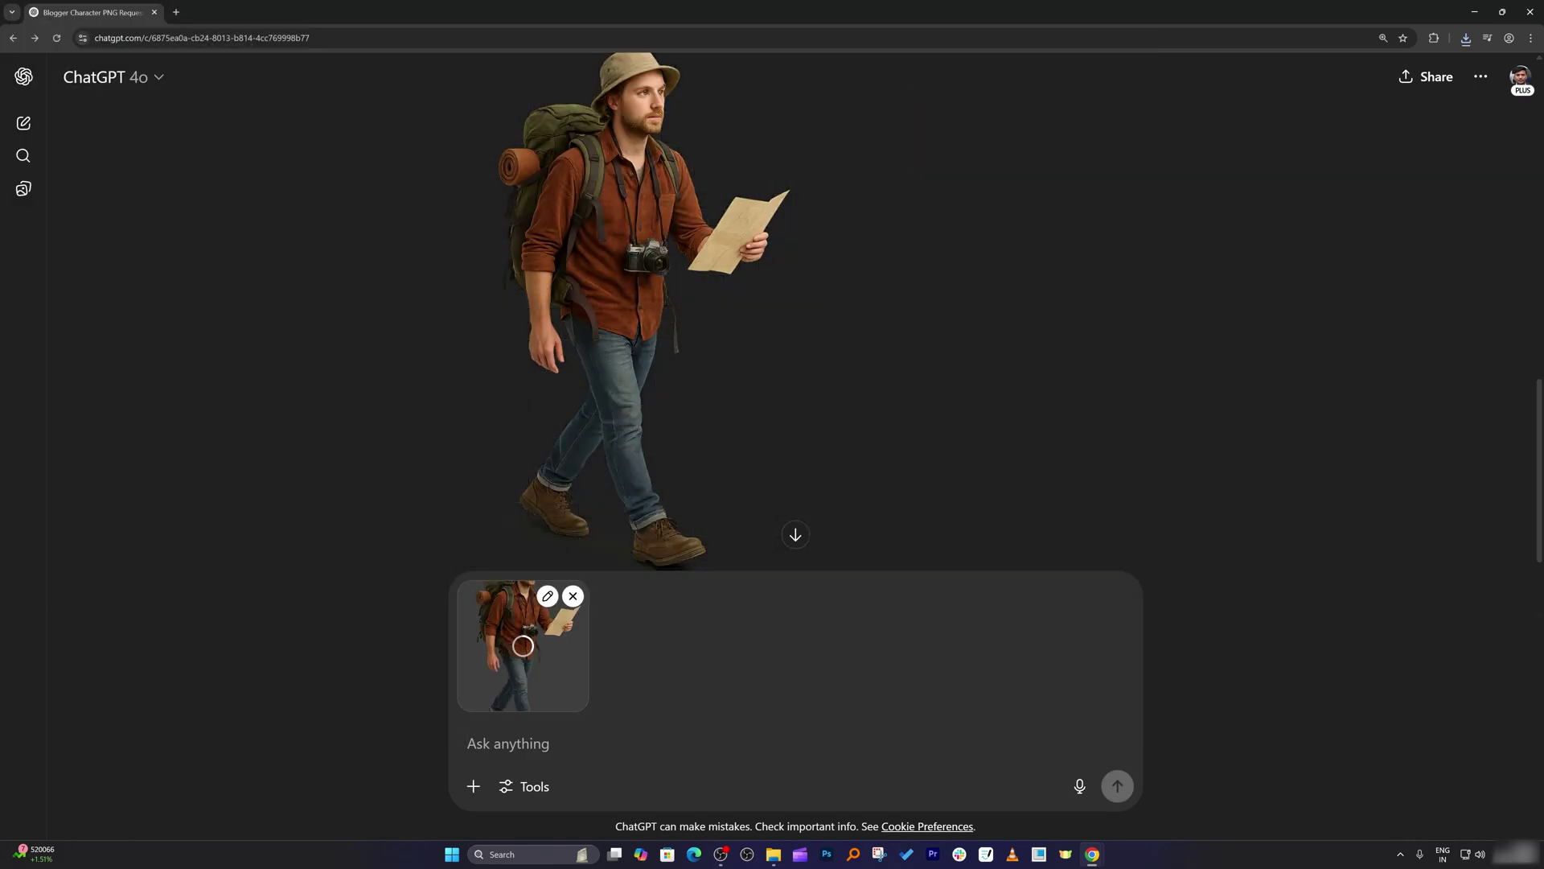
Send the prompt "use this picture to create front pose and the charter needs to be exactly same".
text(us)
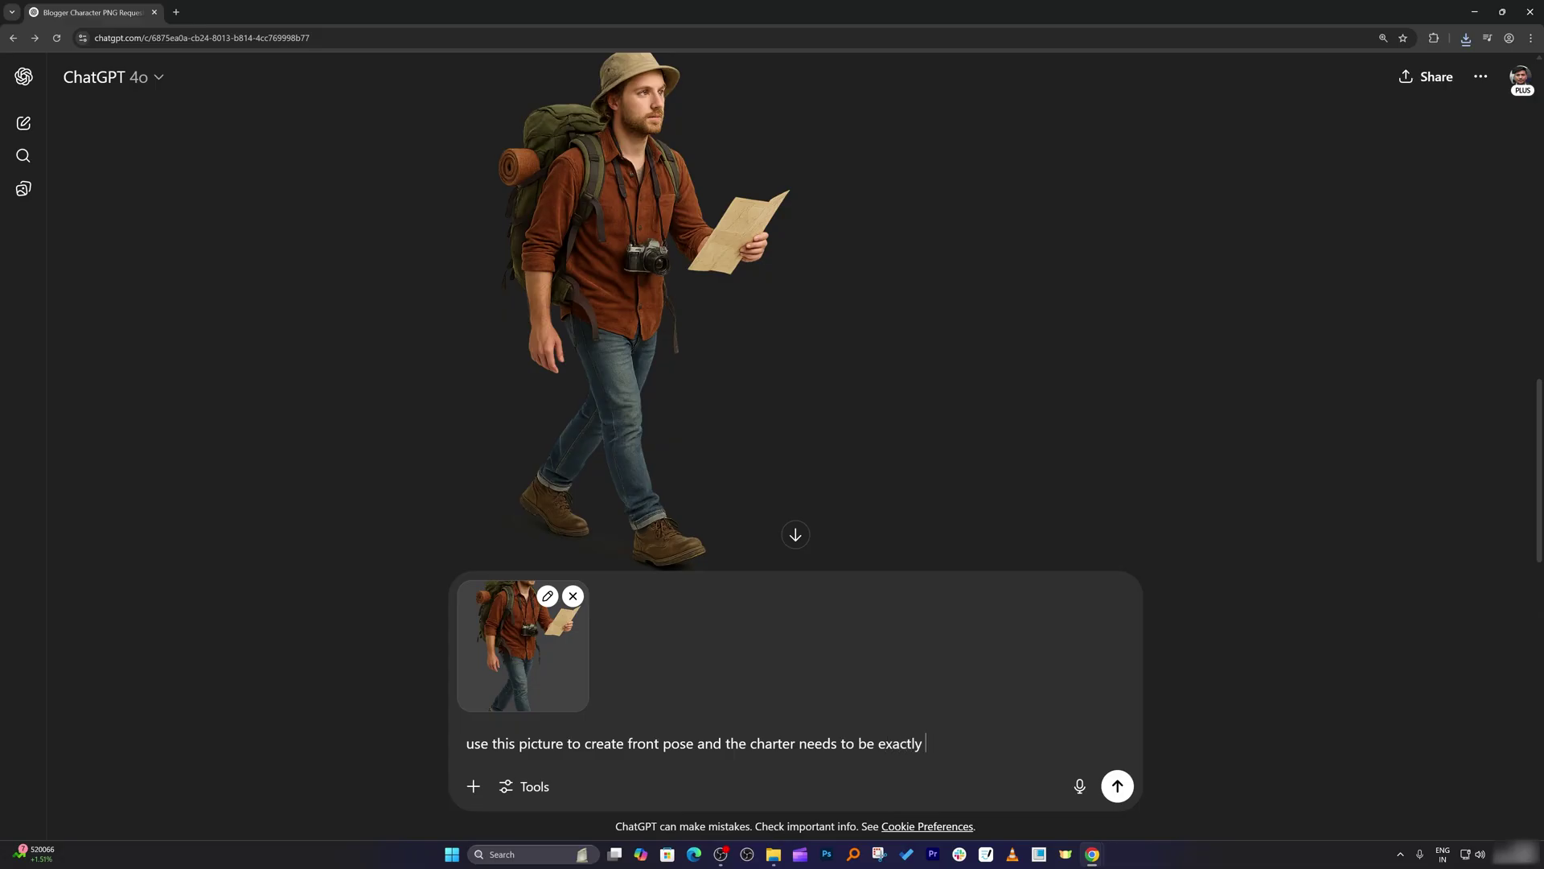
click(1117, 785)
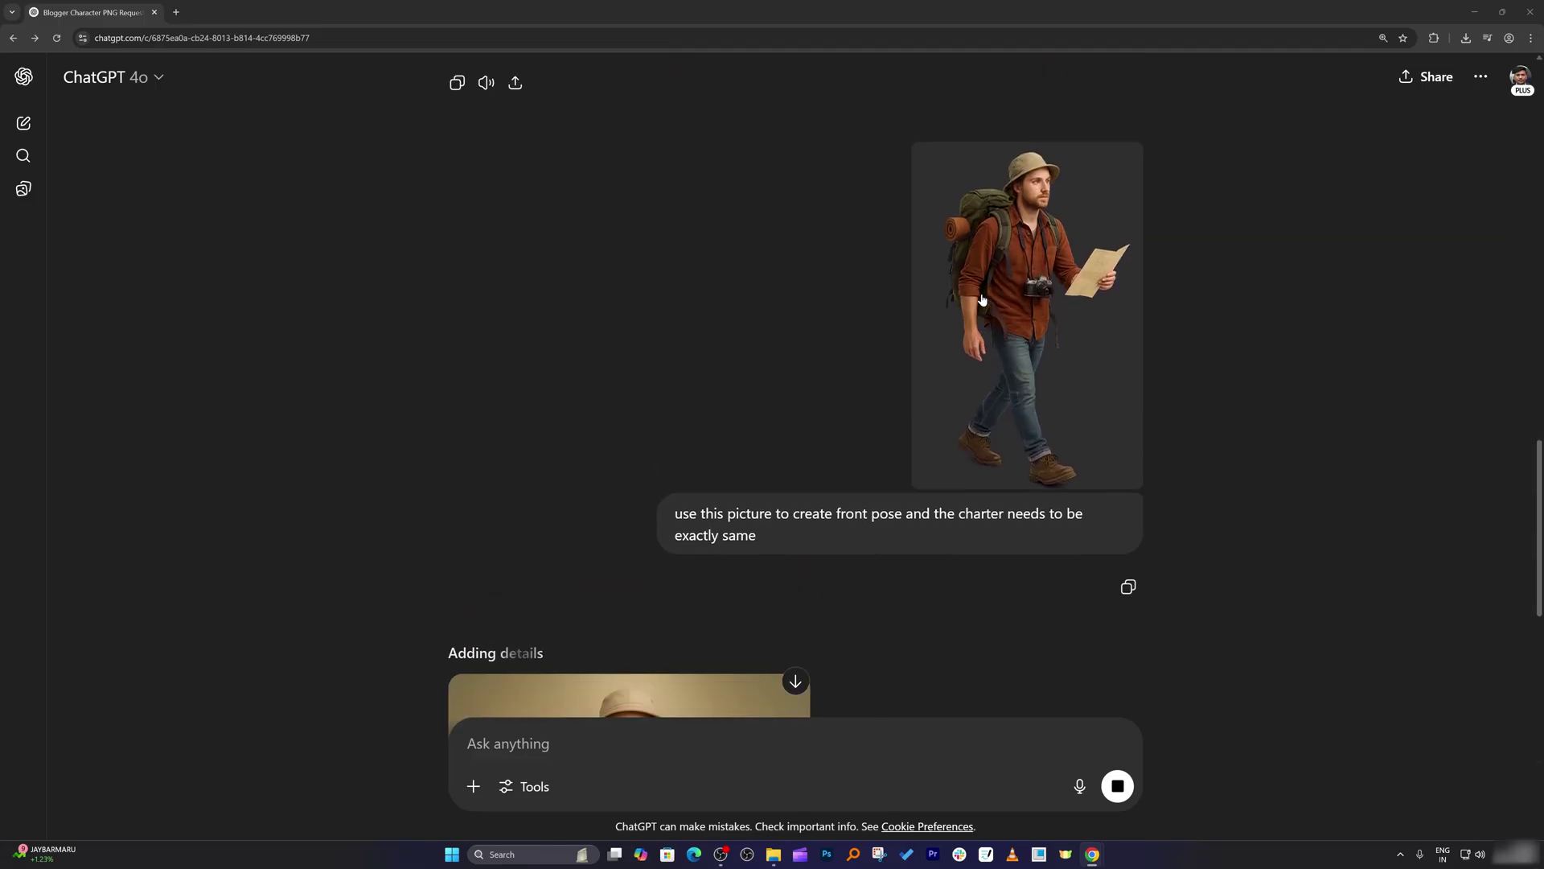
scroll(890, 409, down, 2)
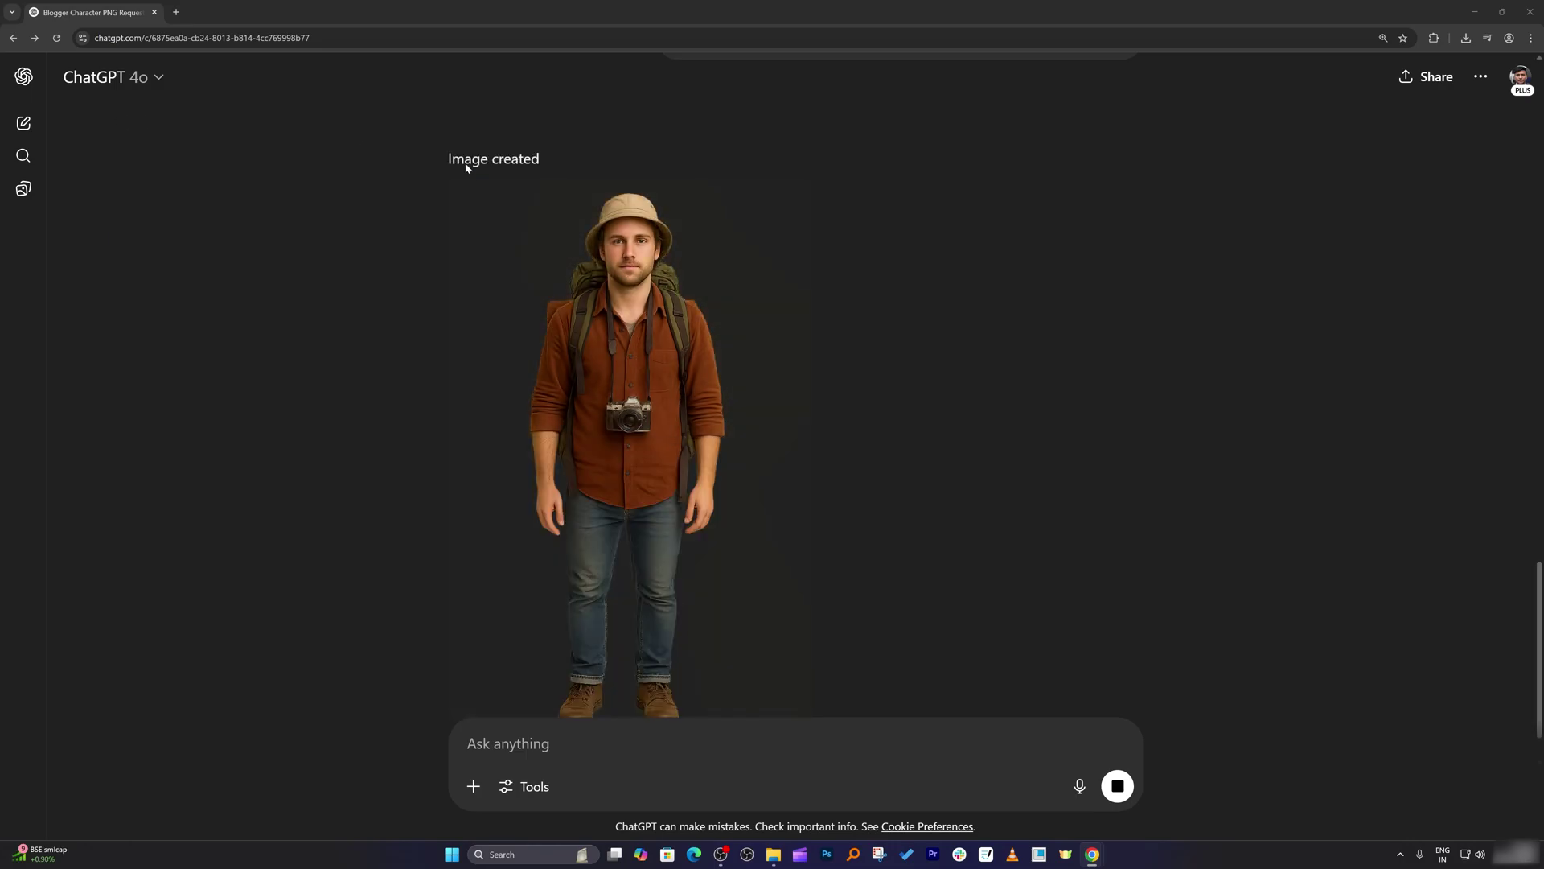
Save the generated front-pose image to the Desktop as a PNG file and look back at the reference picture.
right_click(635, 245)
click(682, 269)
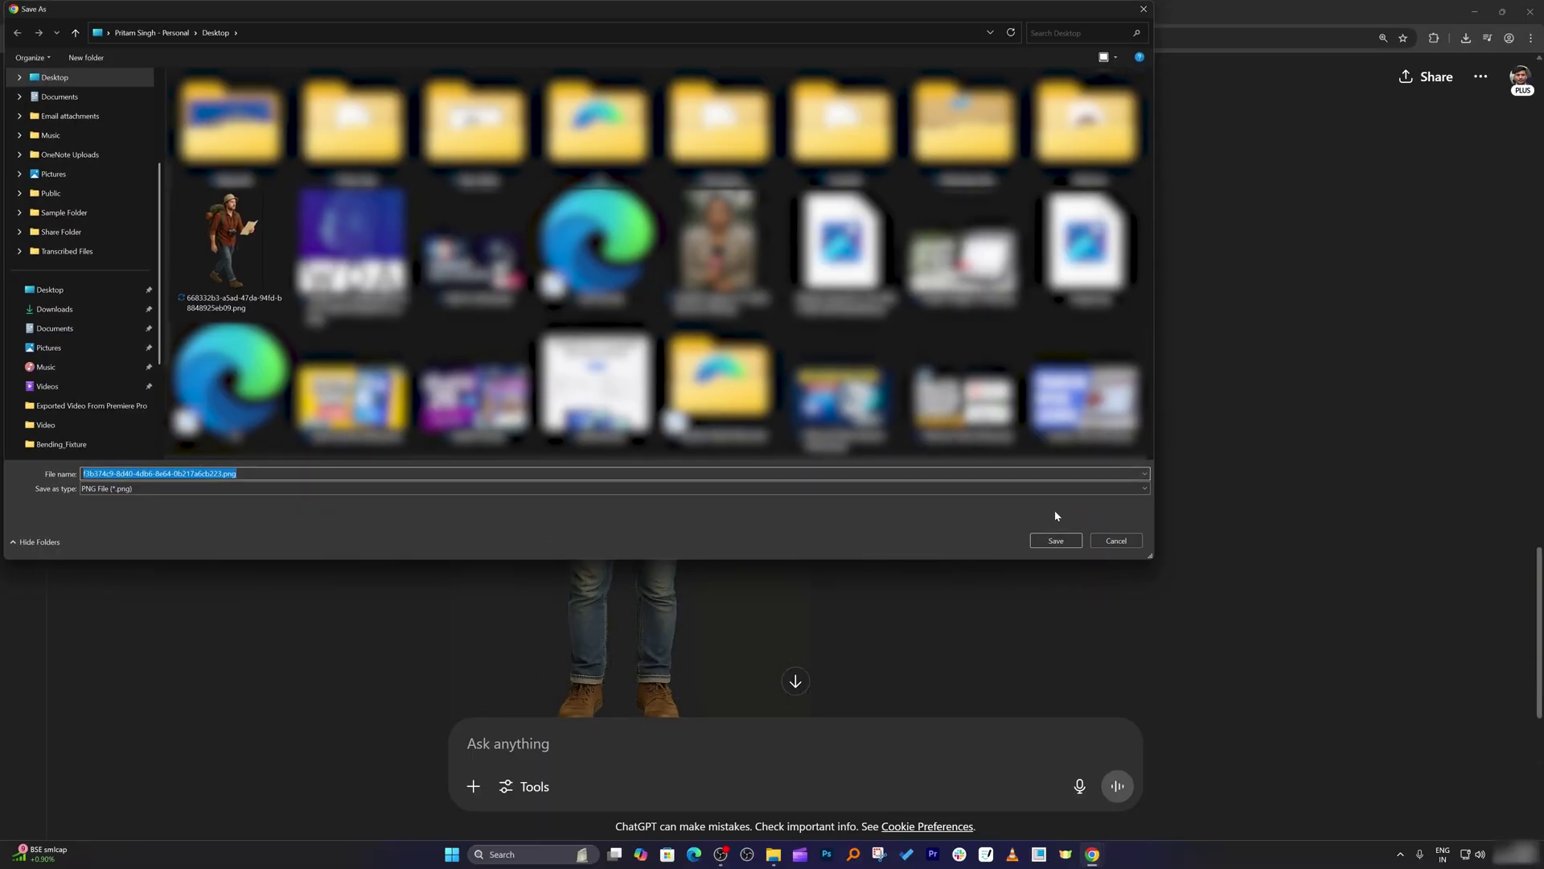
click(1055, 540)
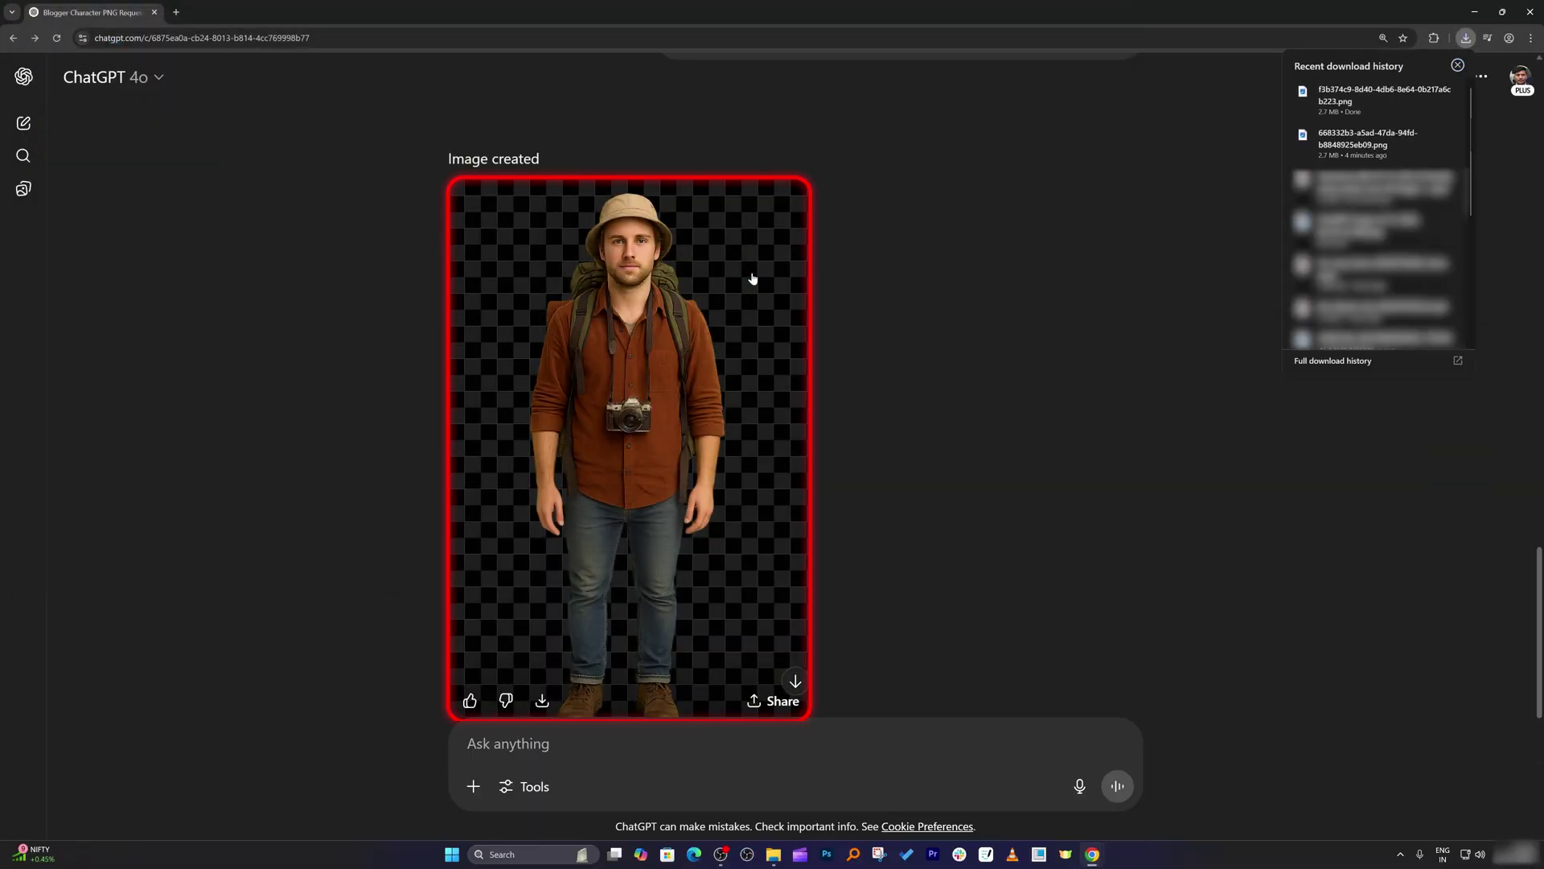
scroll(969, 271, up, 6)
click(691, 241)
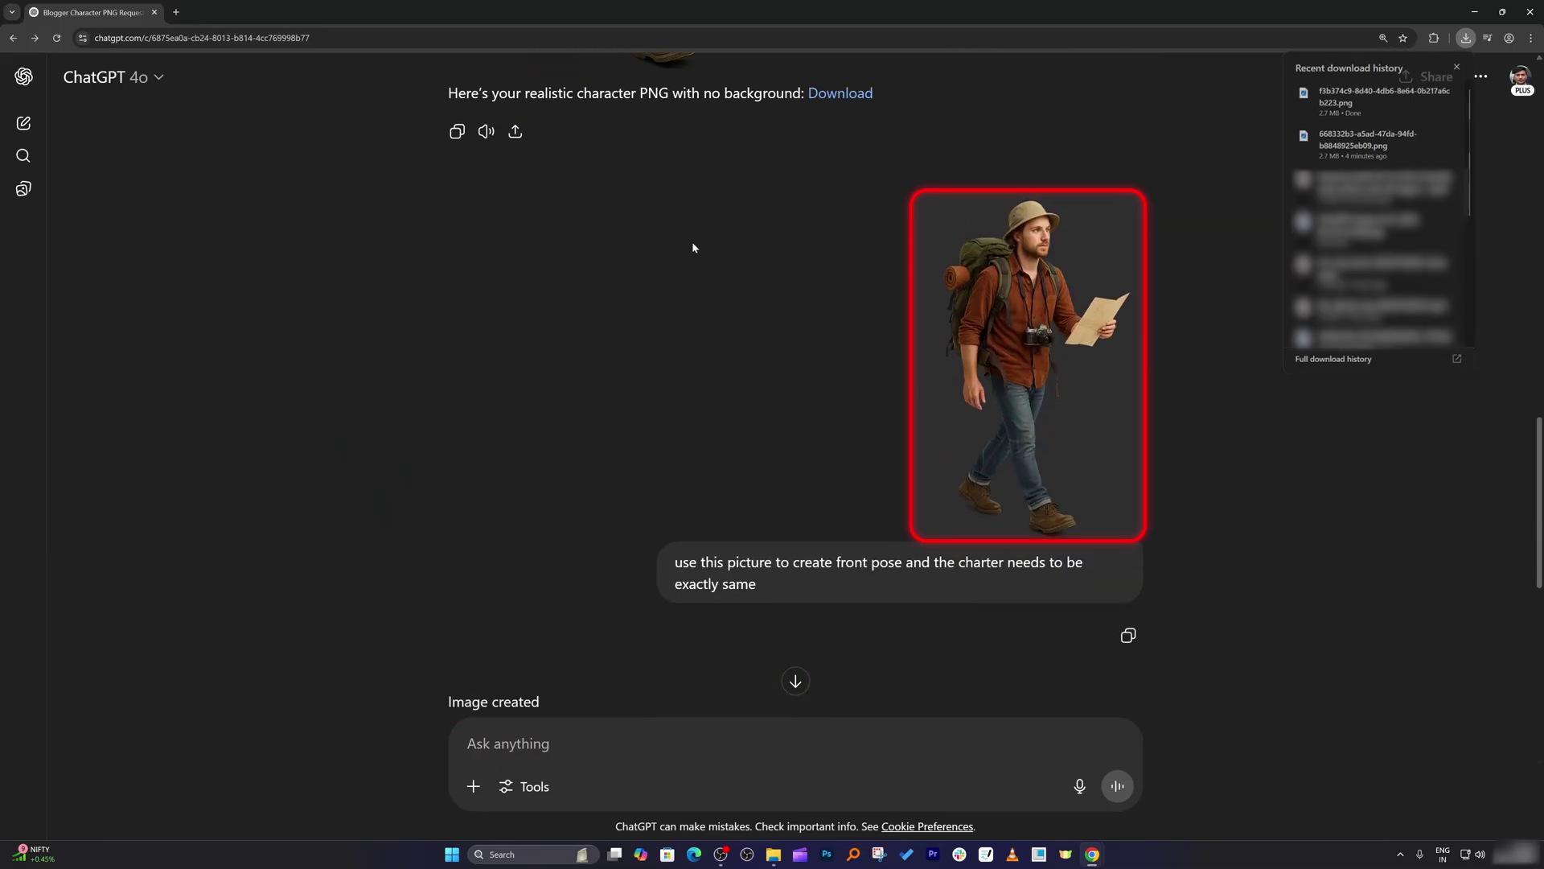
Open canva.com in a new browser tab.
click(177, 13)
text(canva.com)
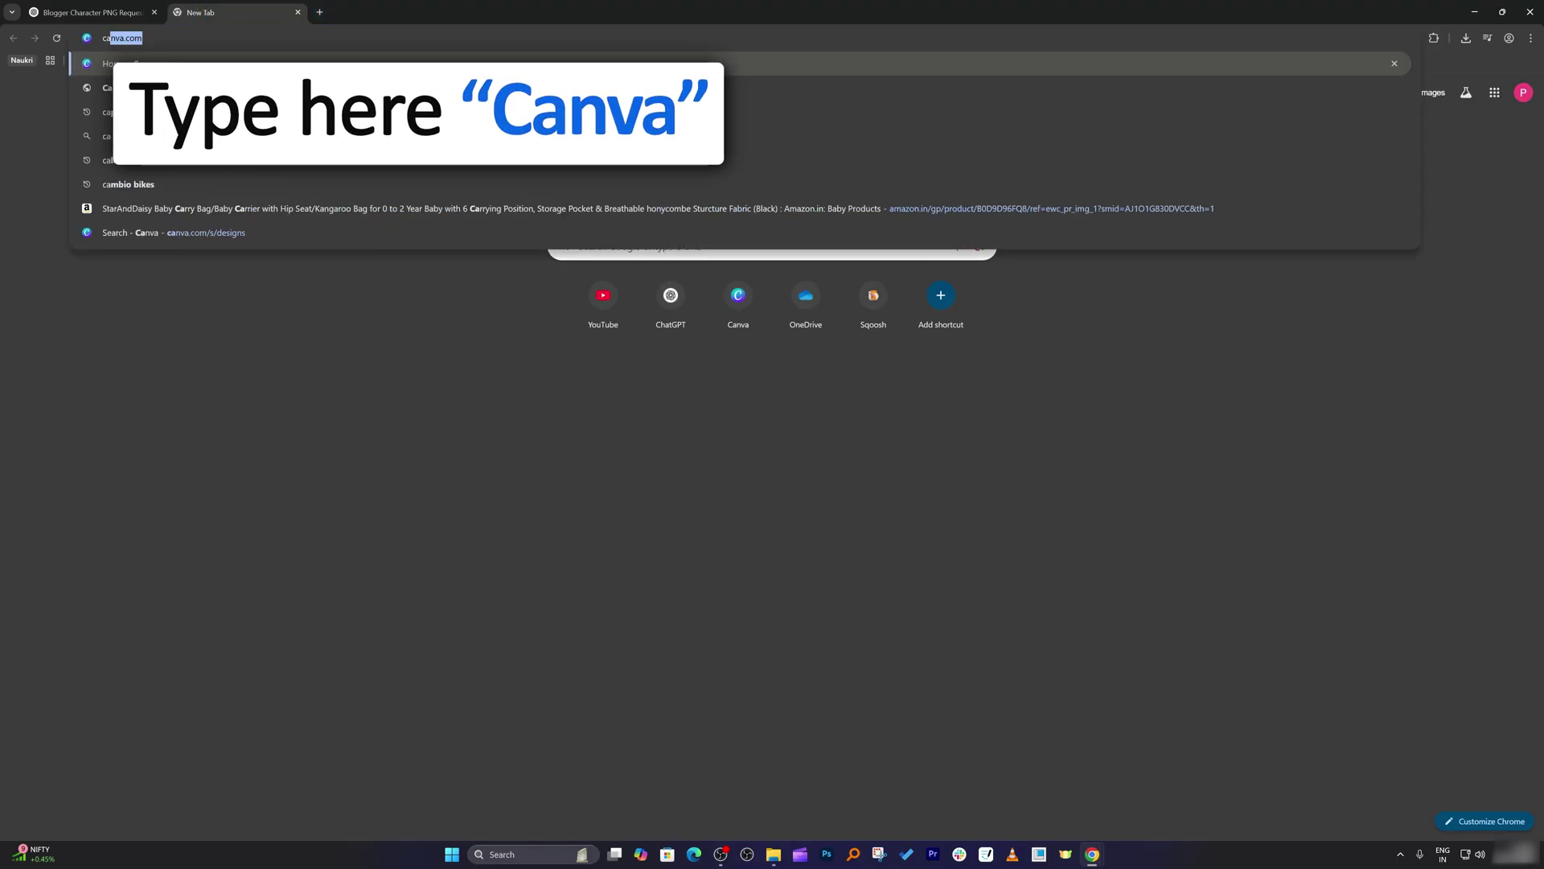
key(Return)
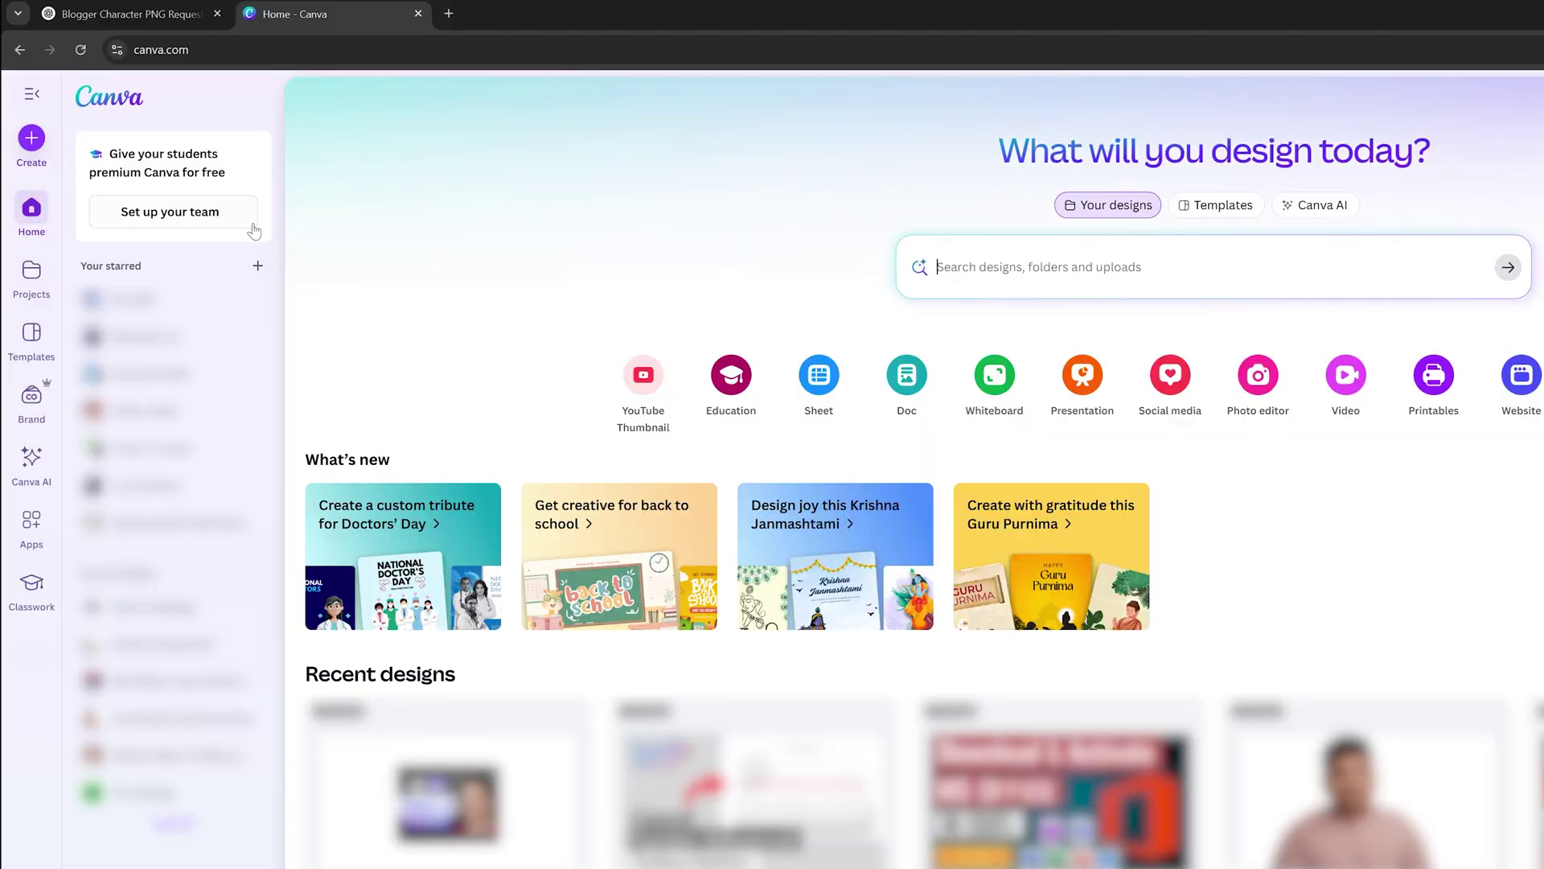
Create a new custom-size design 1920 px wide and 1080 px high.
click(32, 137)
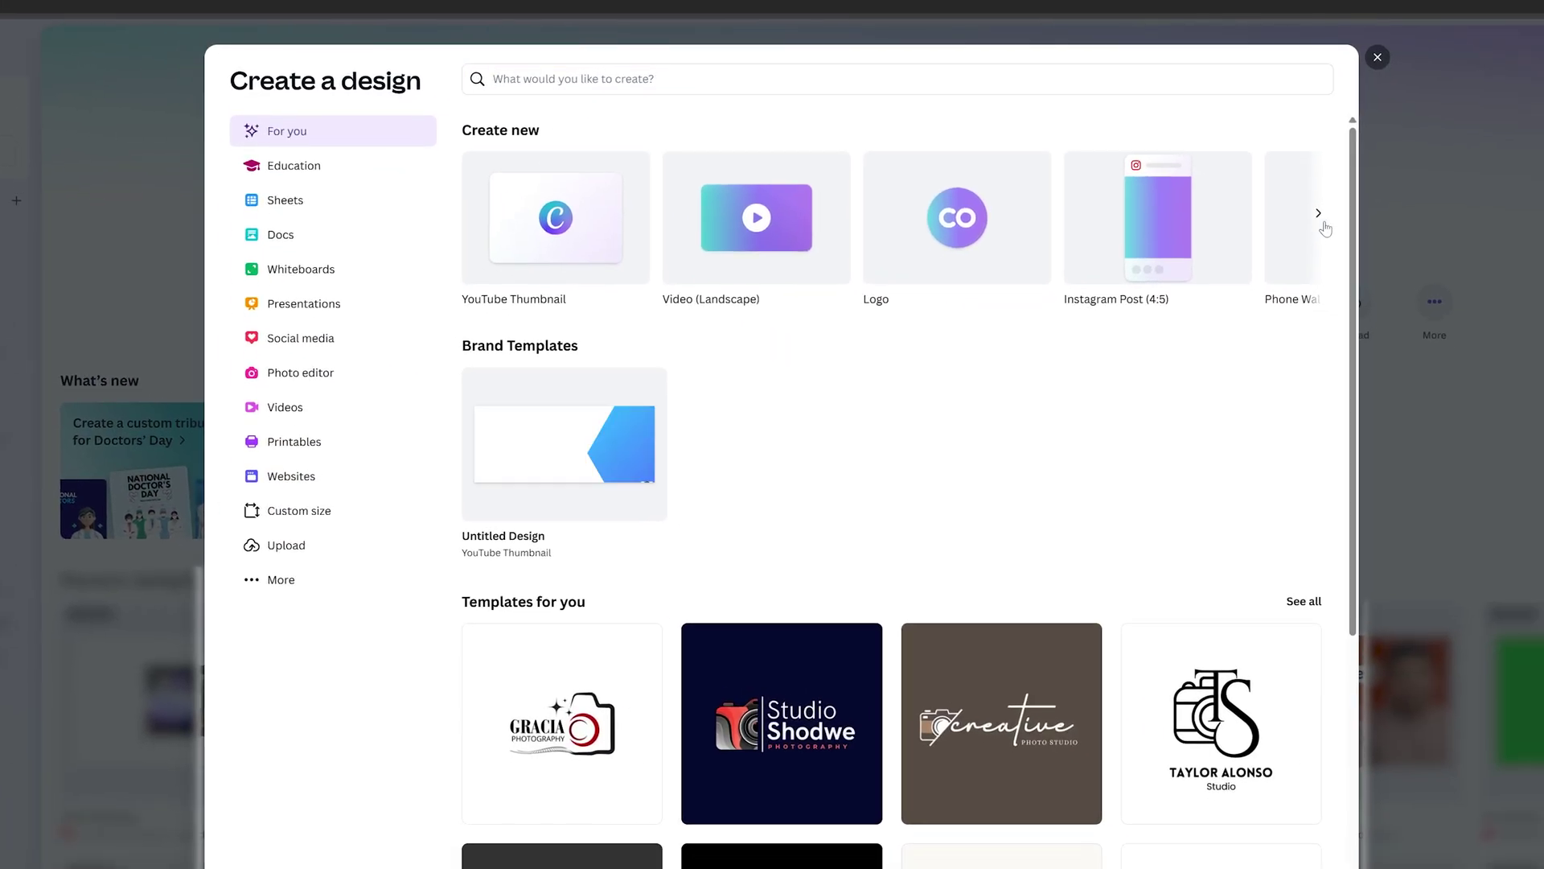
click(1322, 224)
click(317, 510)
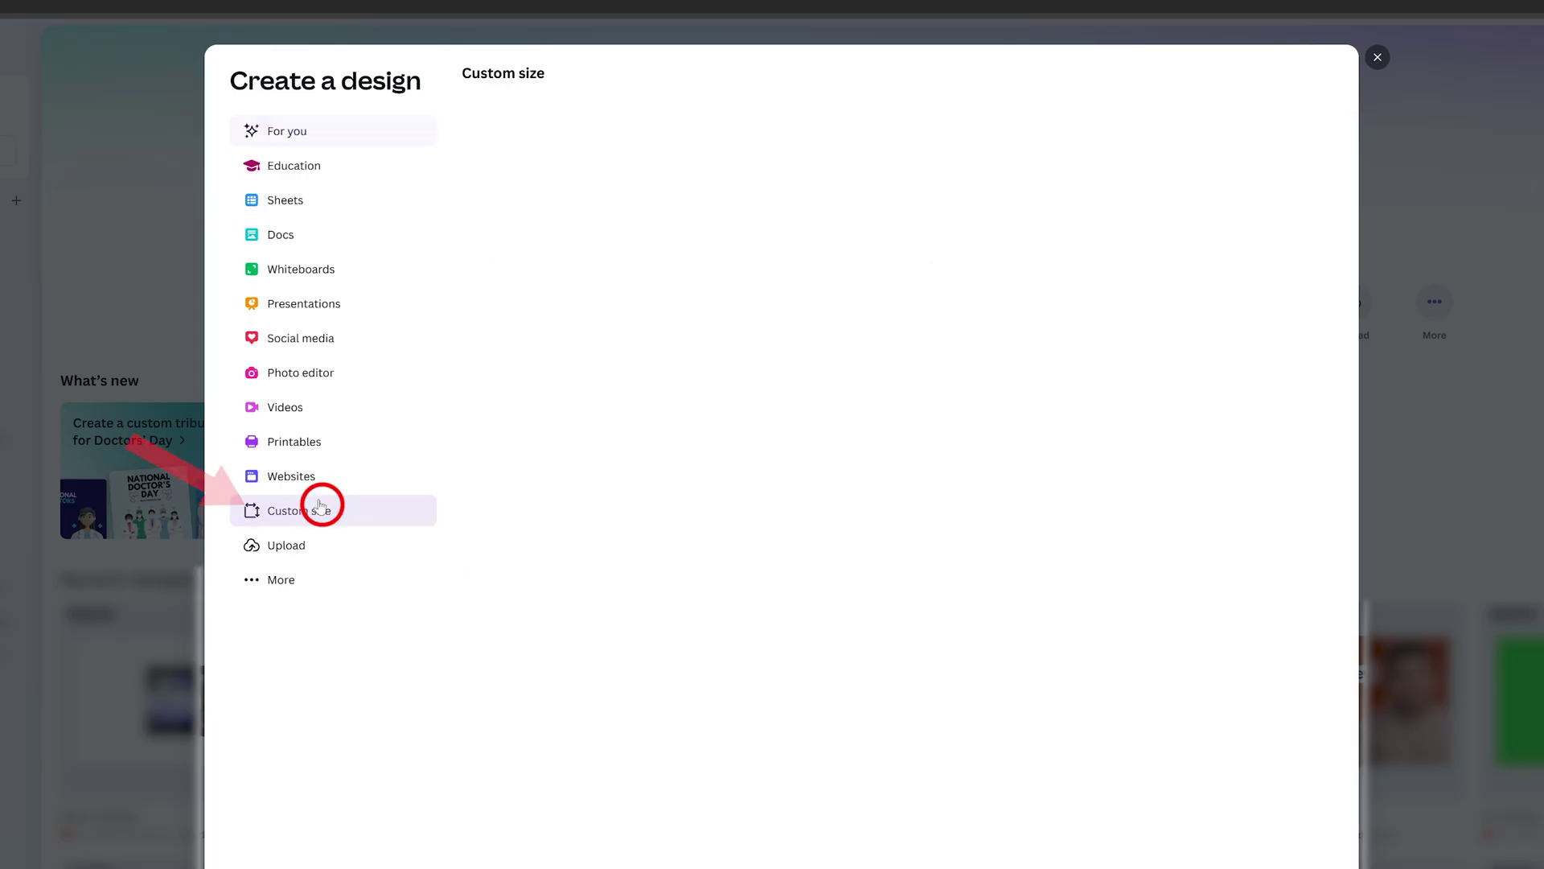
text(1920)
key(Tab)
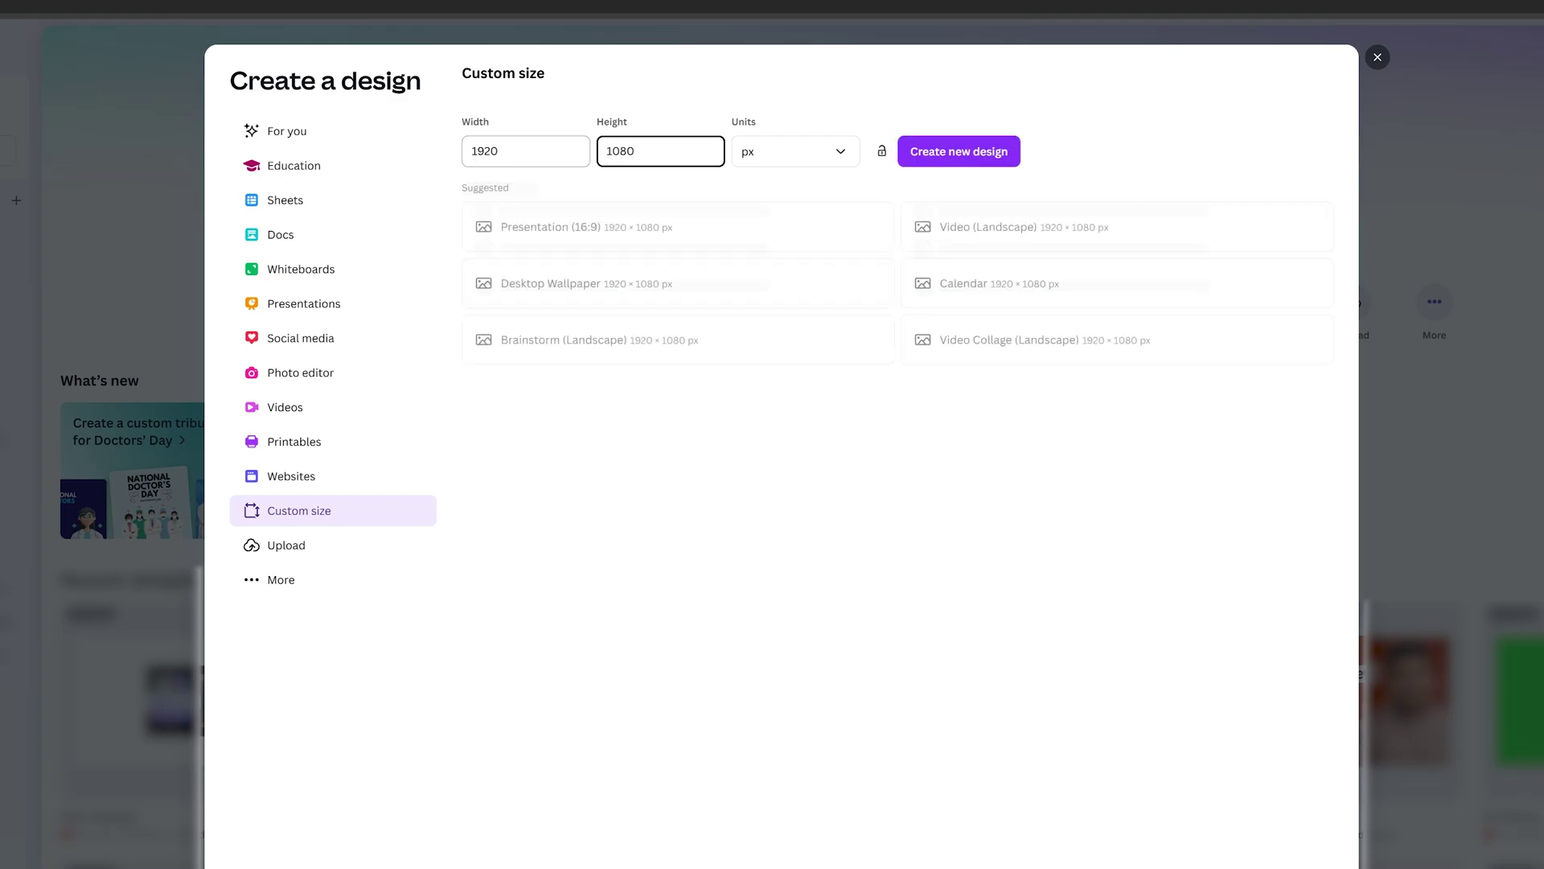
click(961, 151)
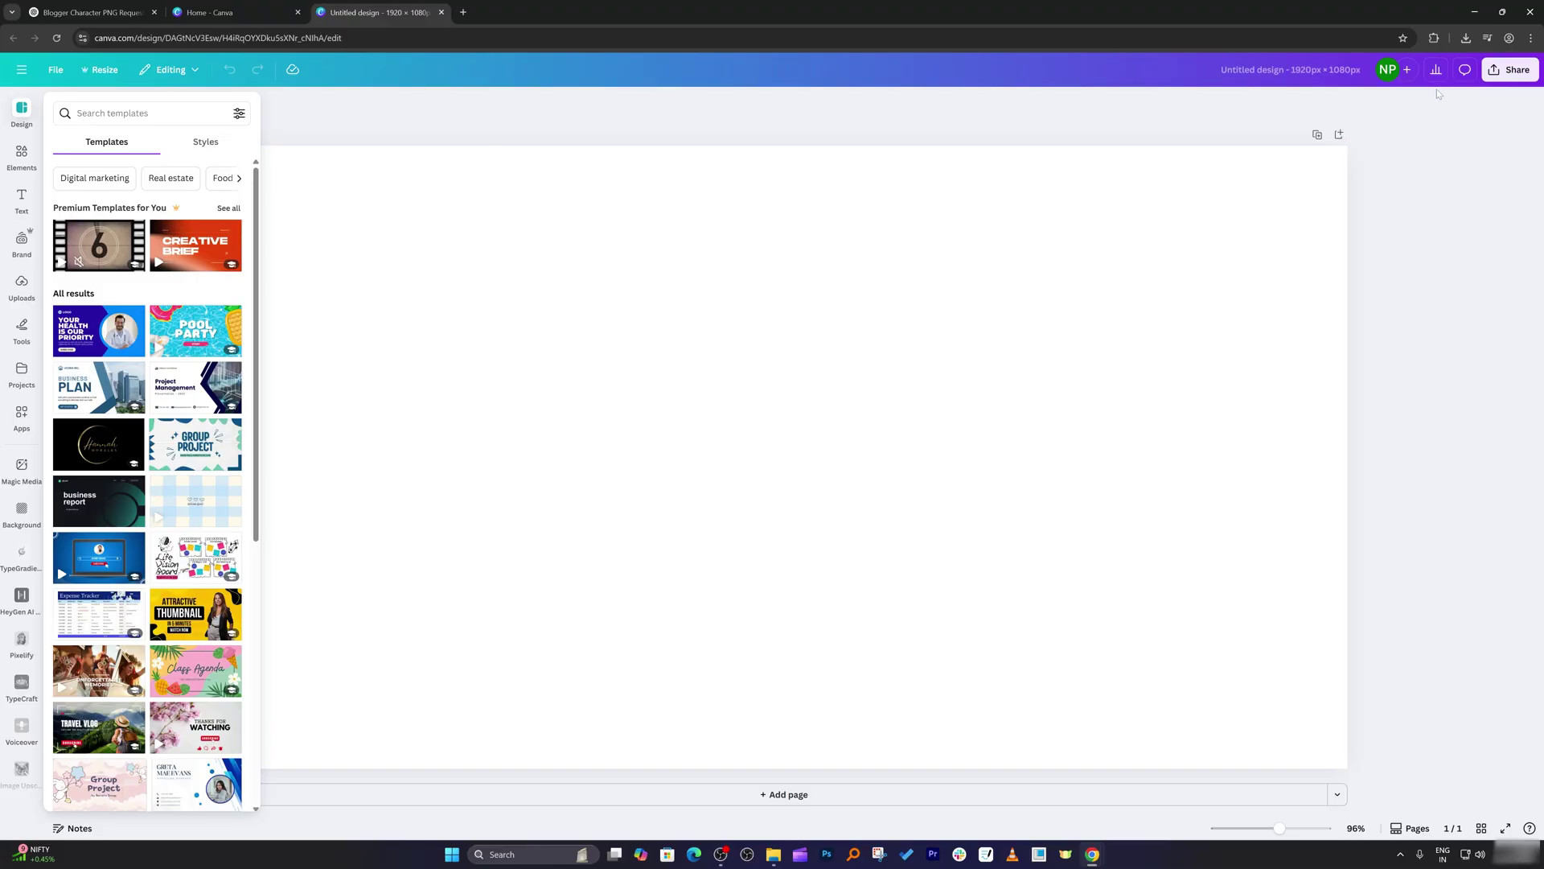
Place the downloaded front-pose character image on the blank page, enlarge it and reposition it.
click(1465, 38)
drag(1368, 95, 941, 304)
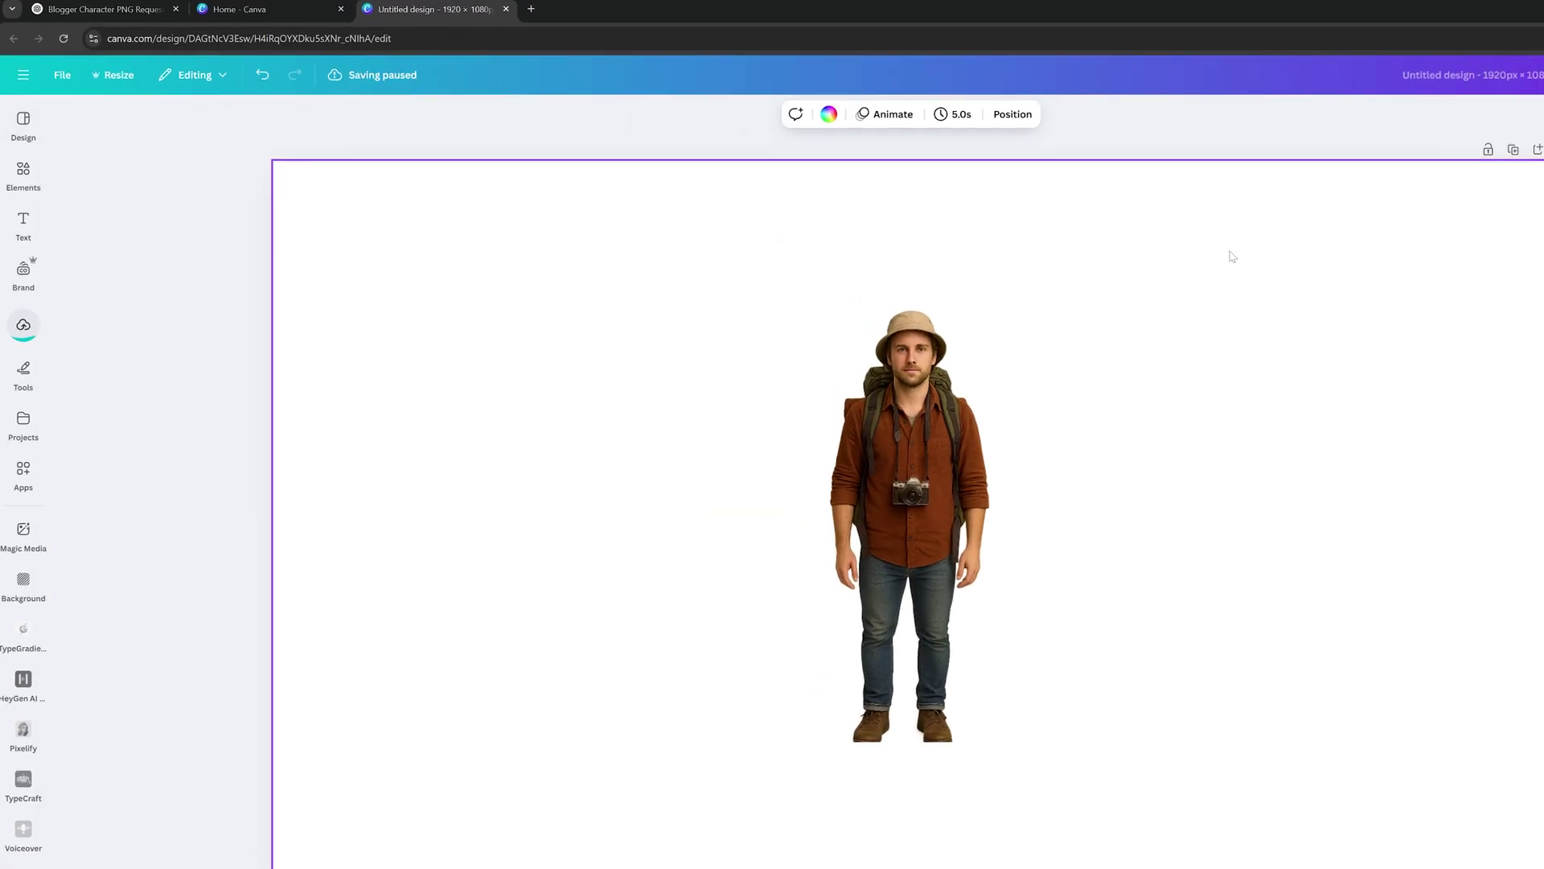
click(1031, 562)
drag(1058, 740, 1112, 822)
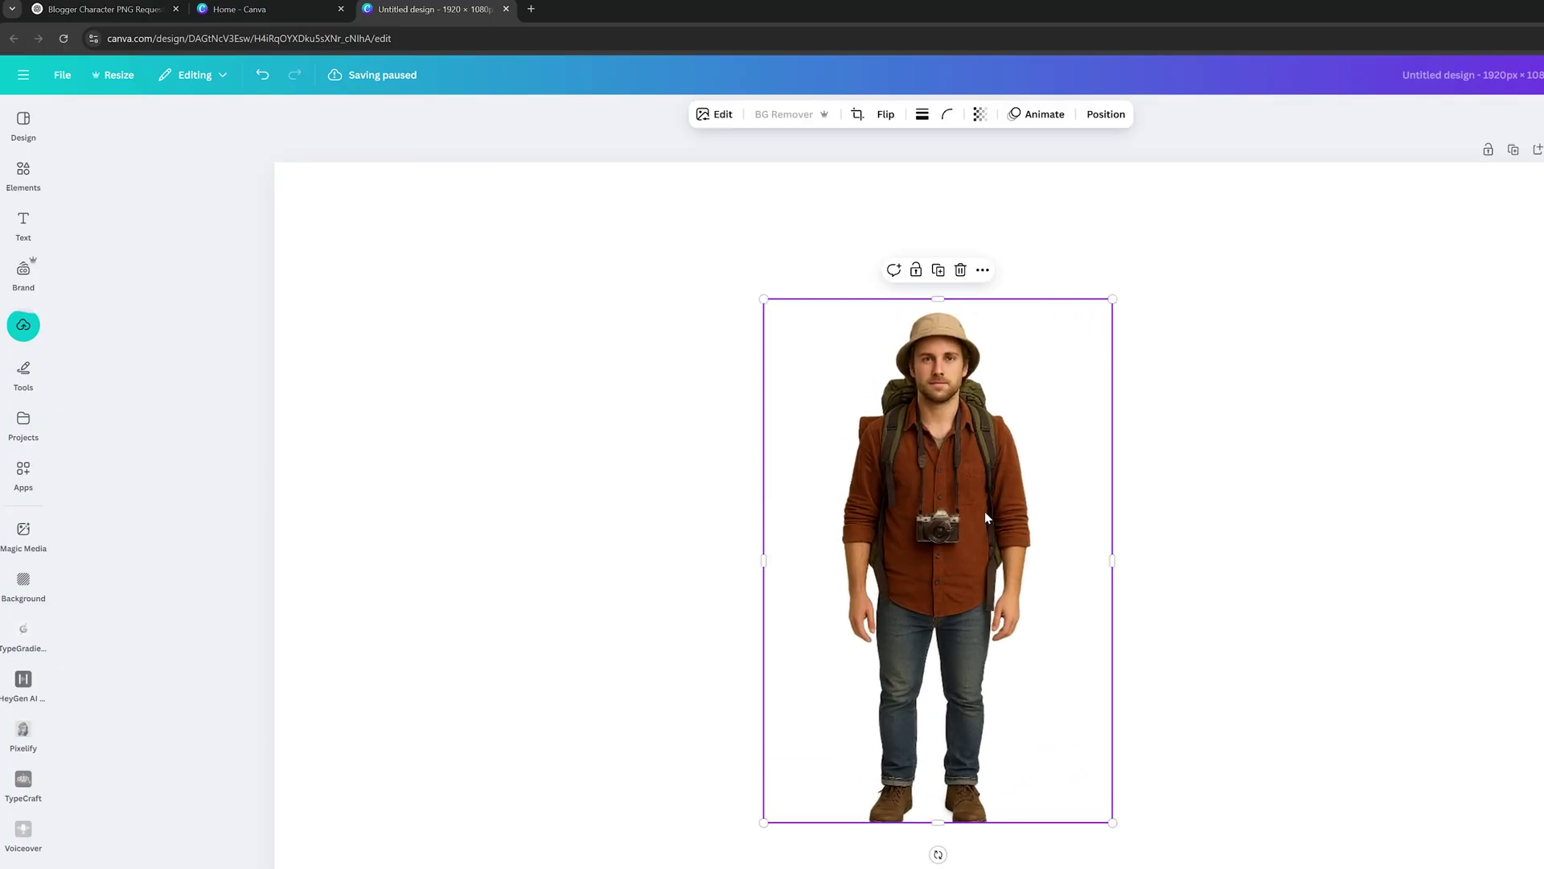
drag(988, 517, 951, 507)
key(Escape)
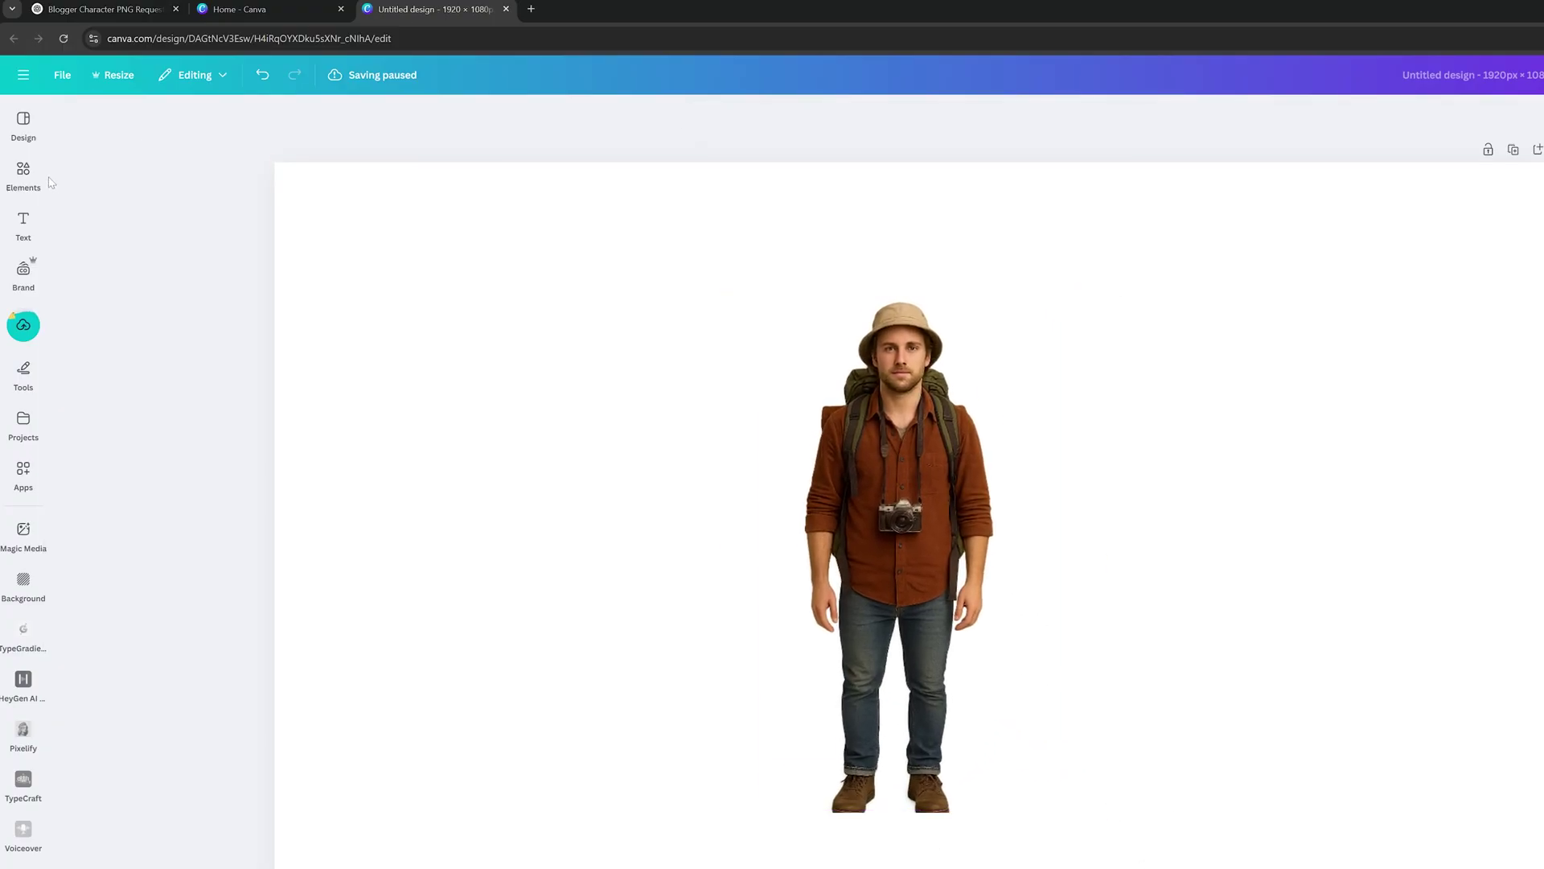
drag(901, 483, 891, 518)
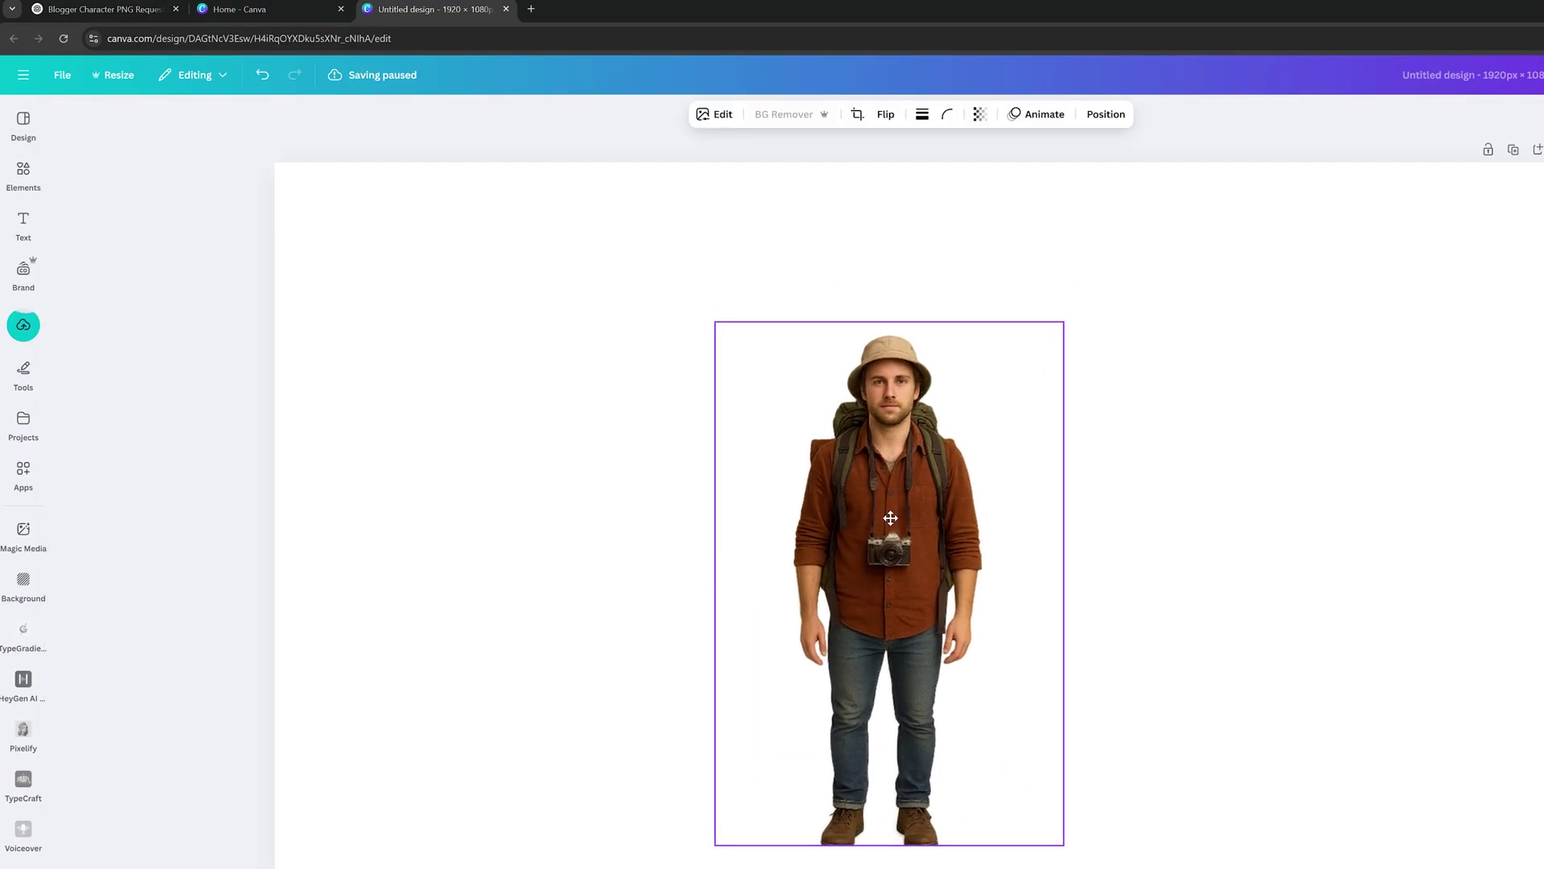
click(32, 183)
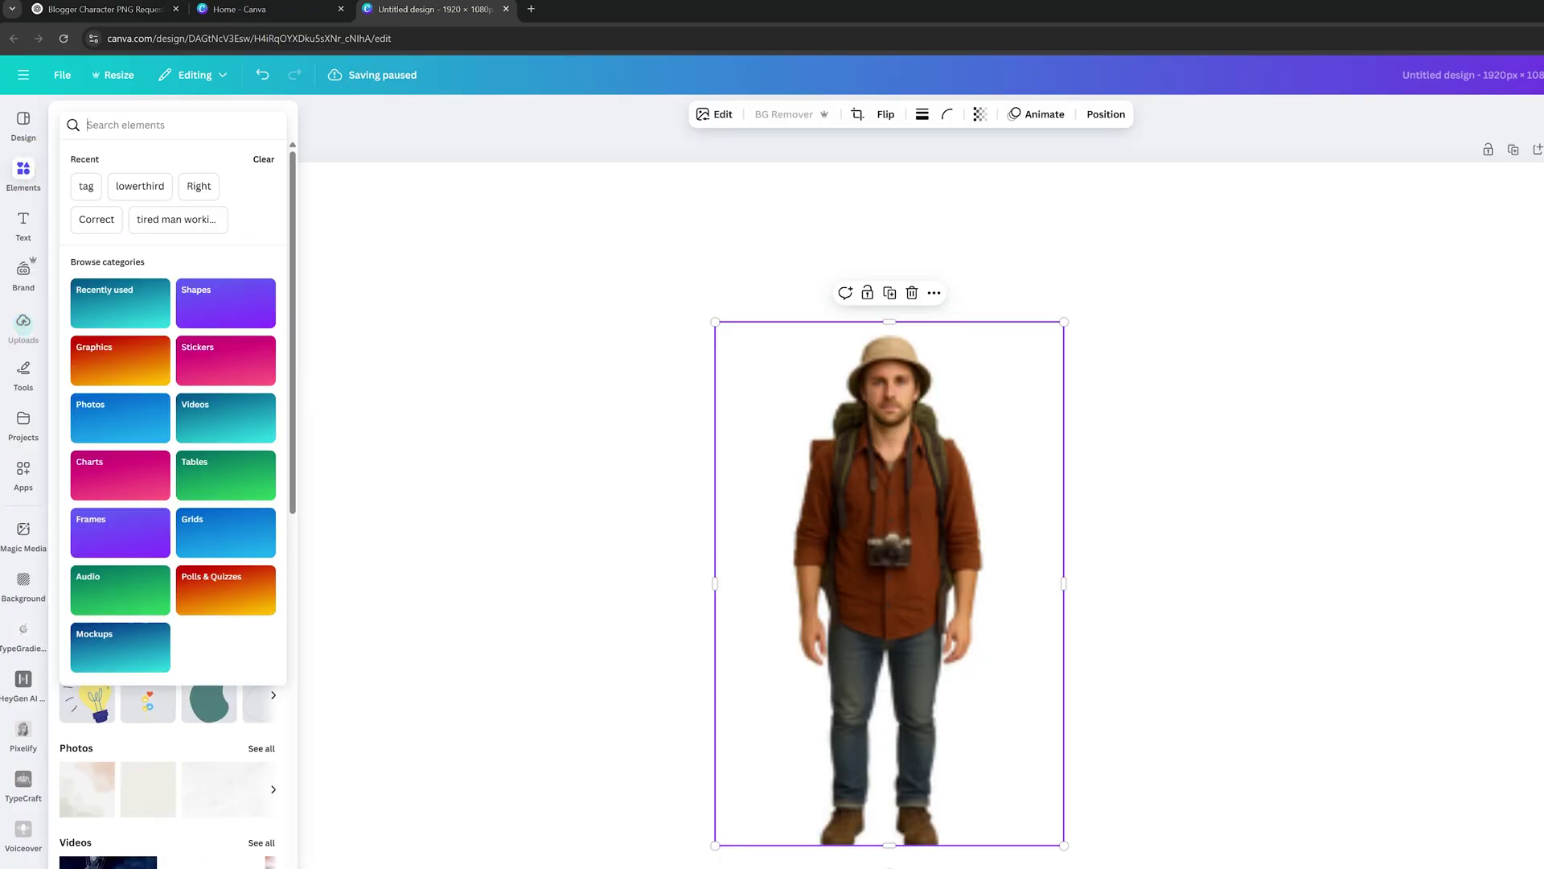
text(paris)
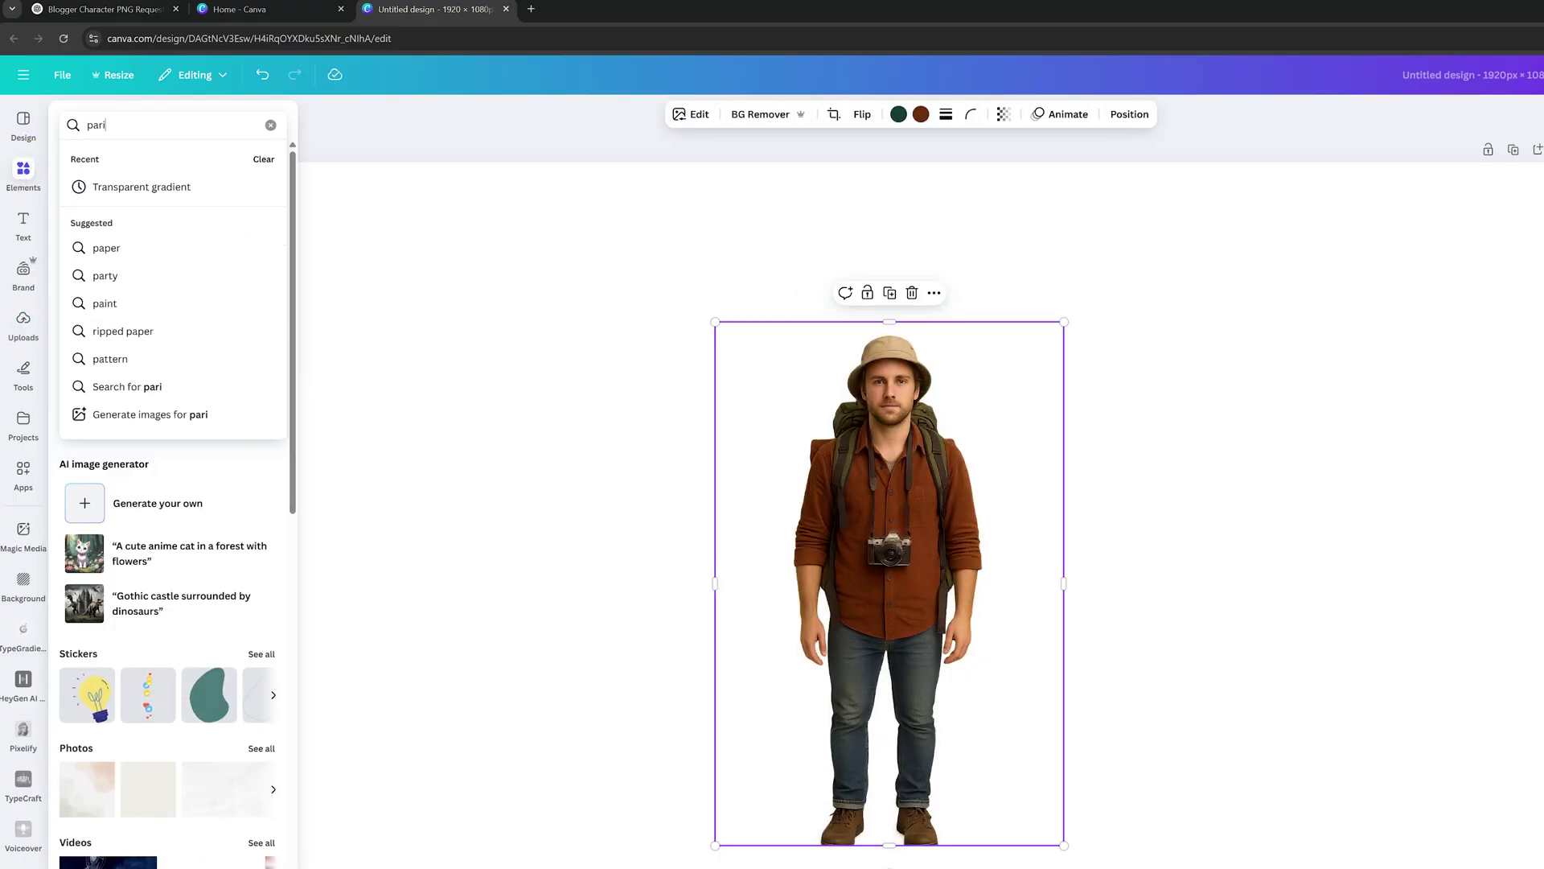
key(Return)
key(Escape)
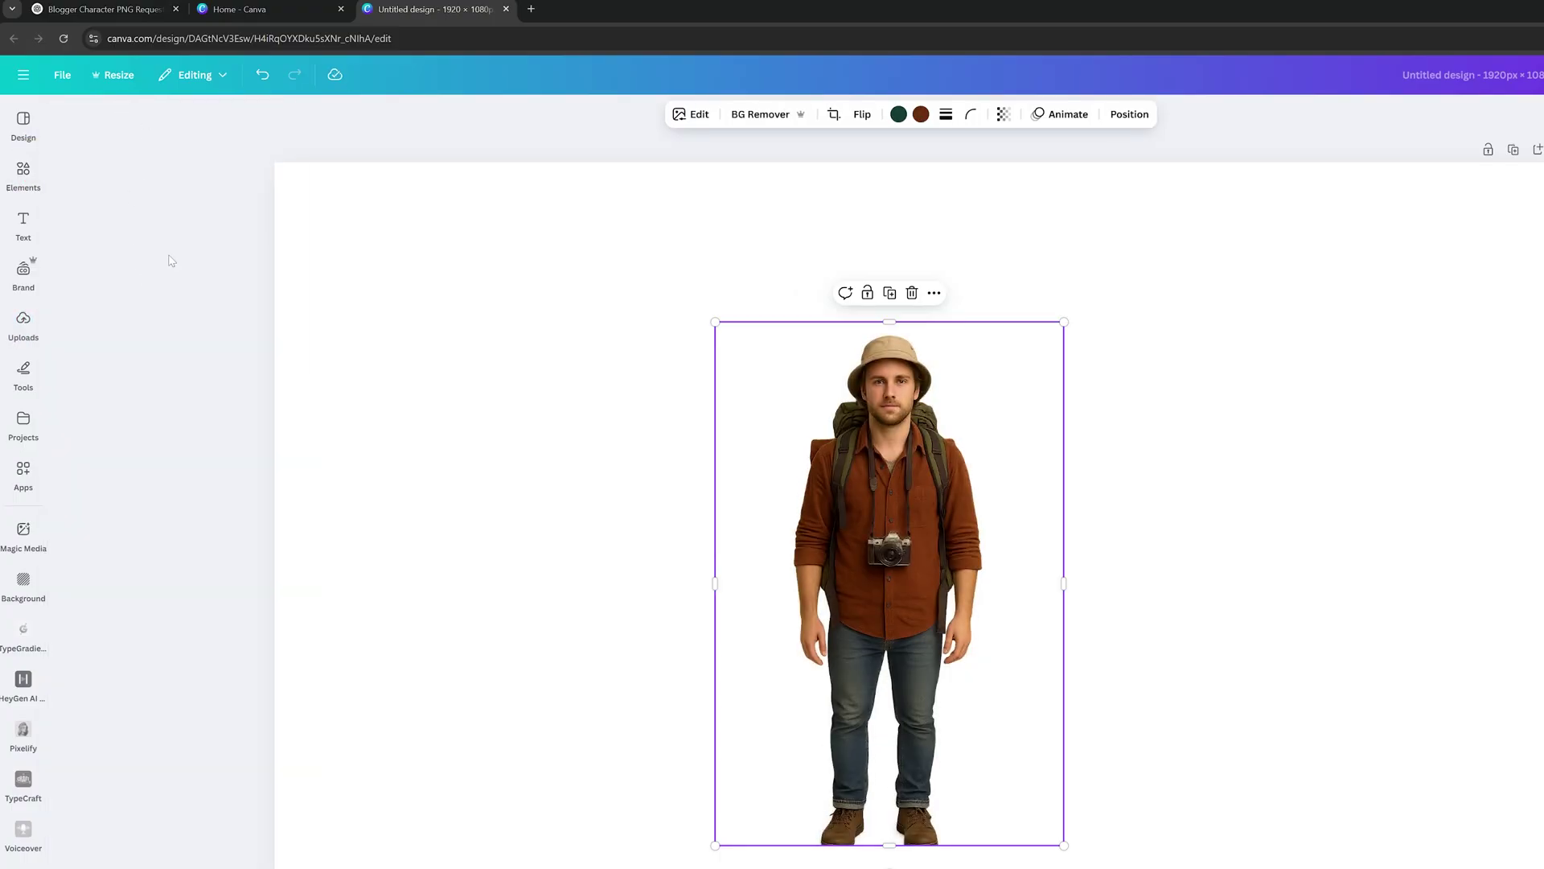
Search Google Images for "eiffel tower" in a new browser tab and open the Planet Rail photo's preview.
click(534, 10)
text(eiffer)
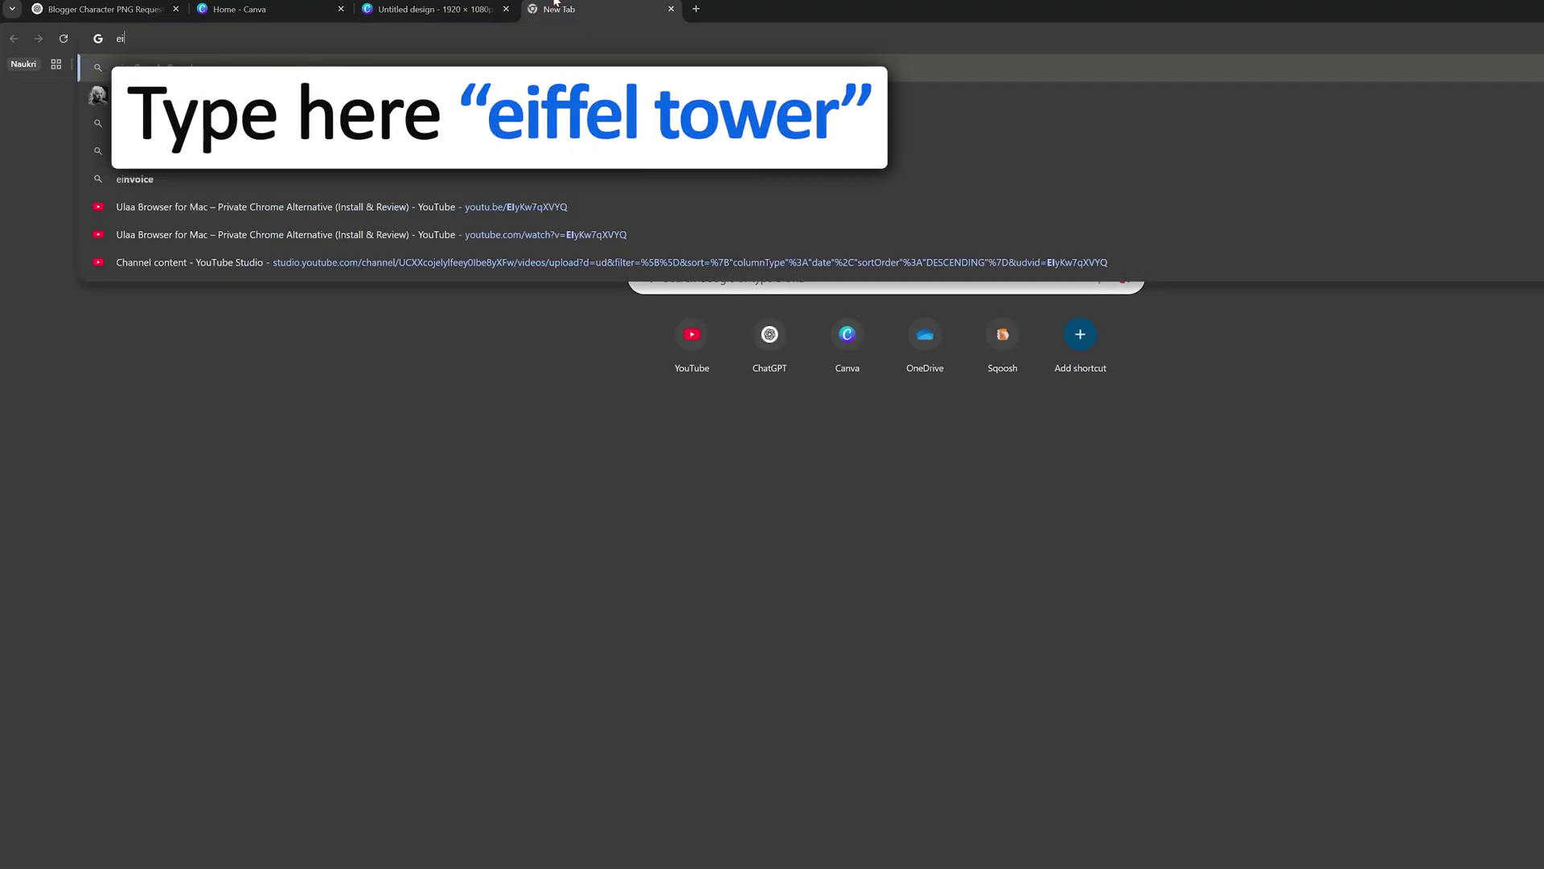
text( tower)
key(Return)
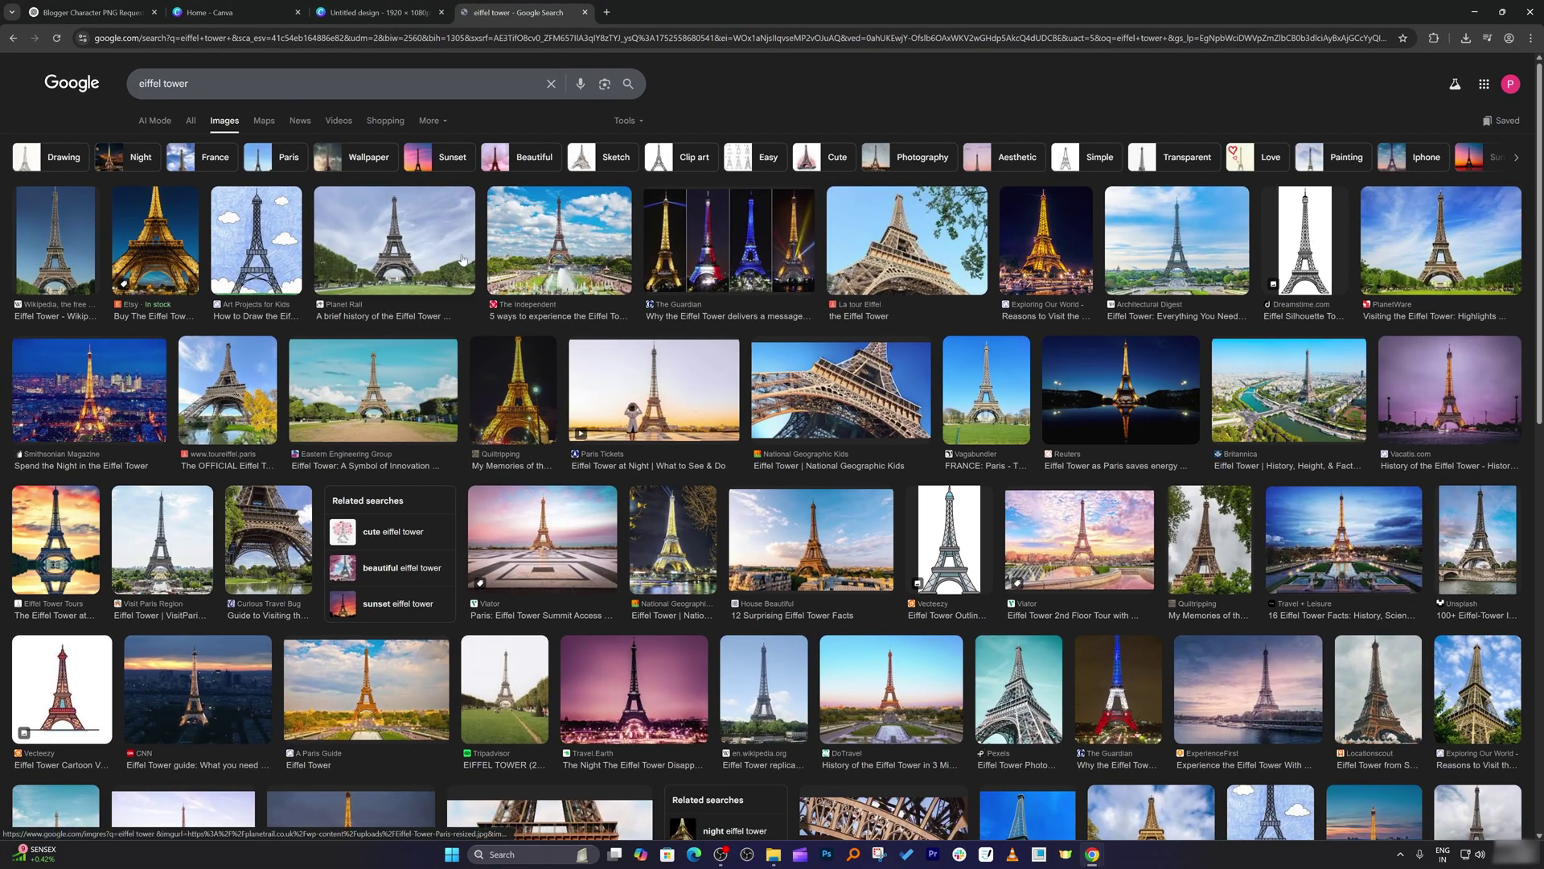
click(455, 260)
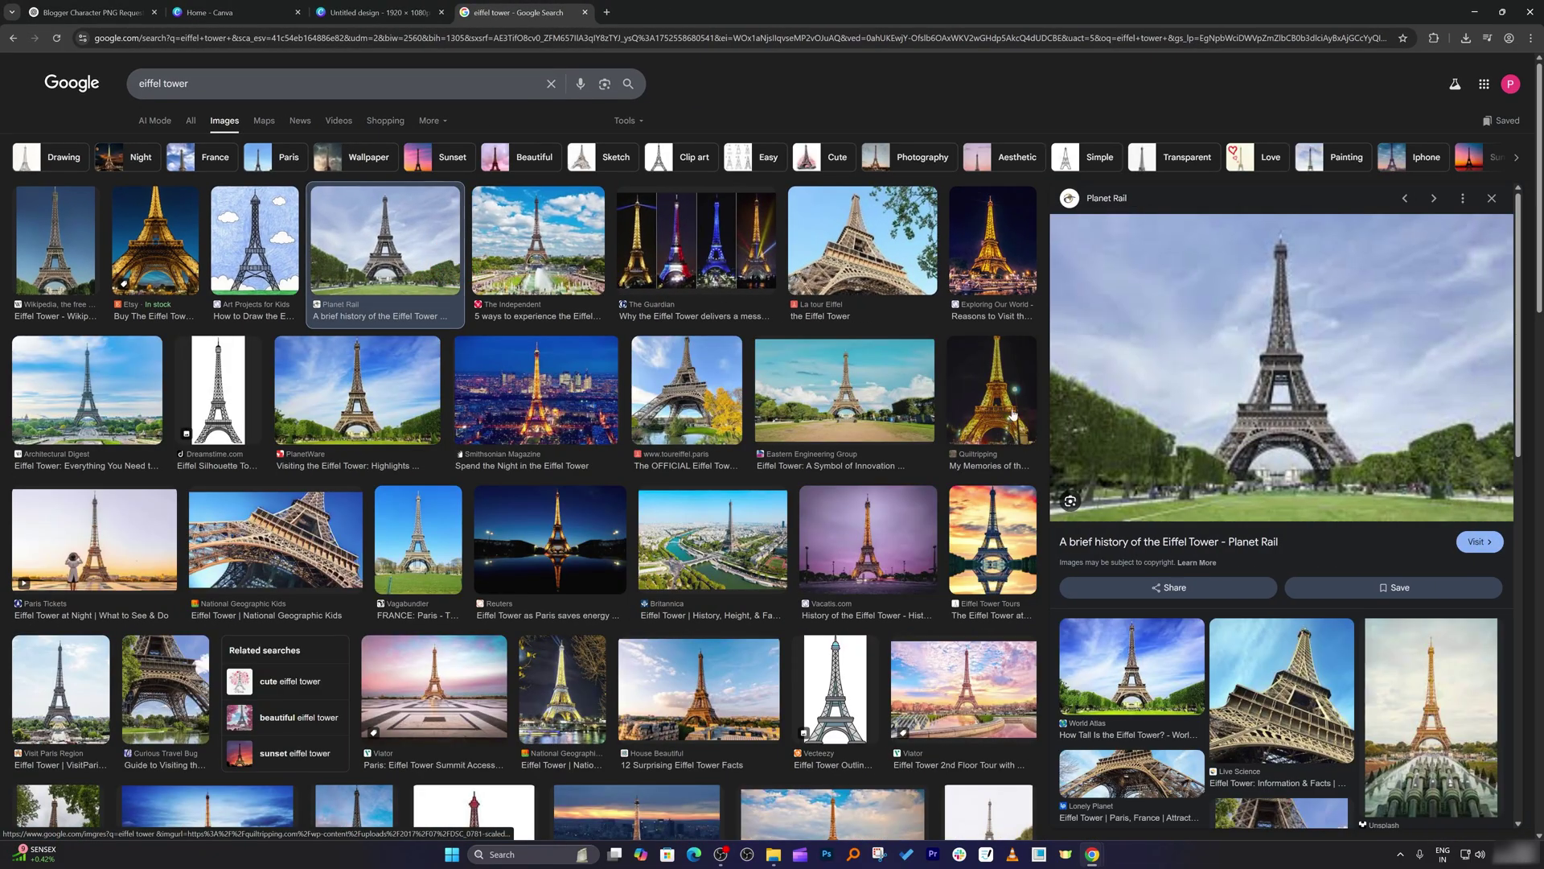
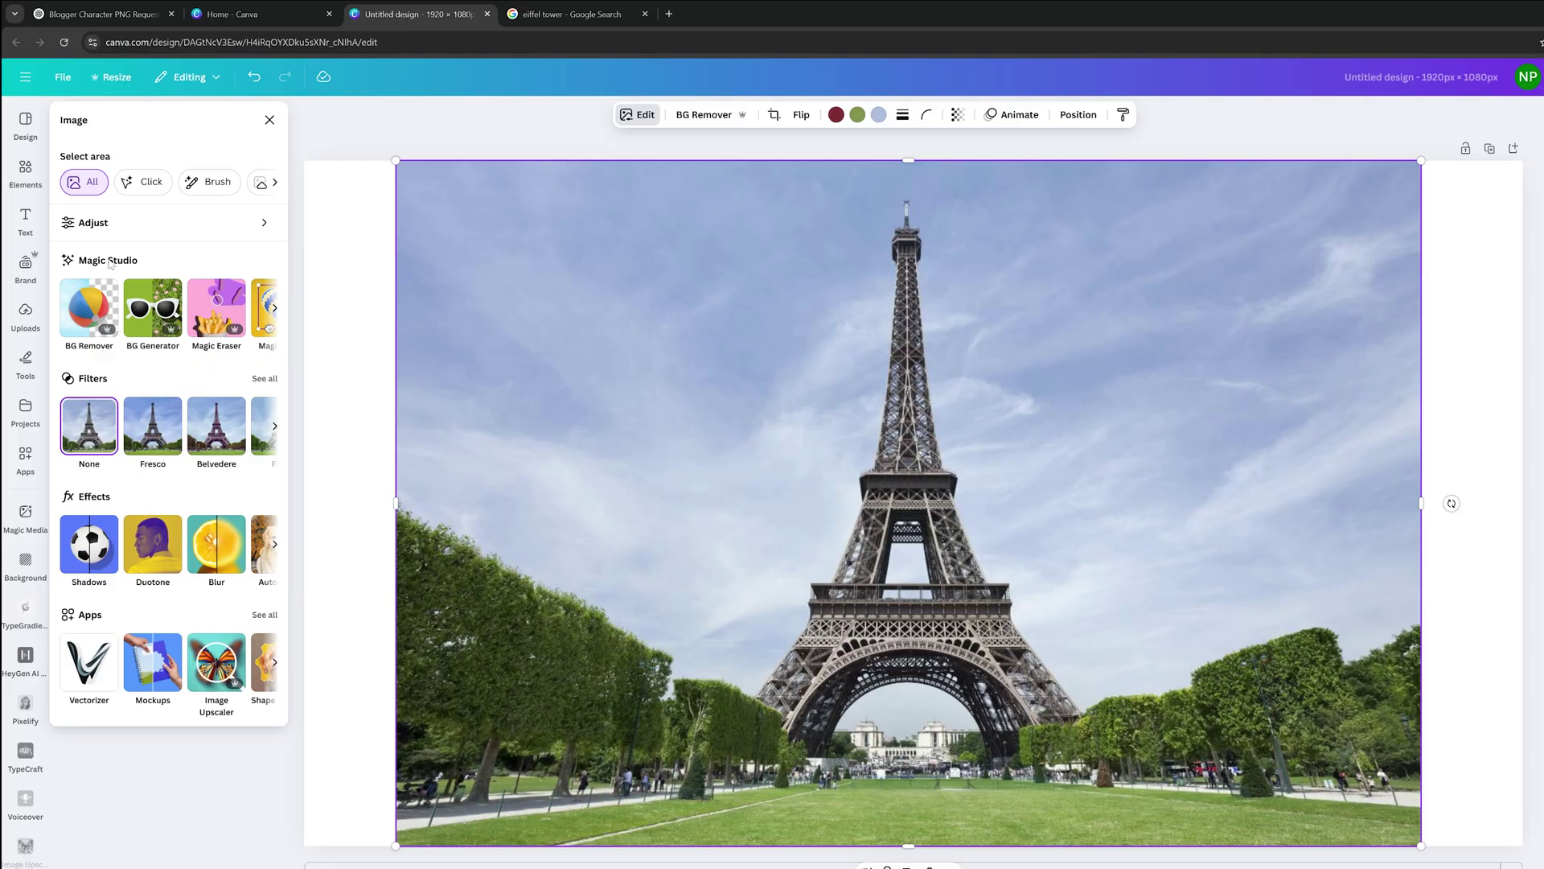
Use Magic Expand to extend the Eiffel Tower photo on both sides across the full page width, choosing the second generated result.
click(274, 308)
click(276, 310)
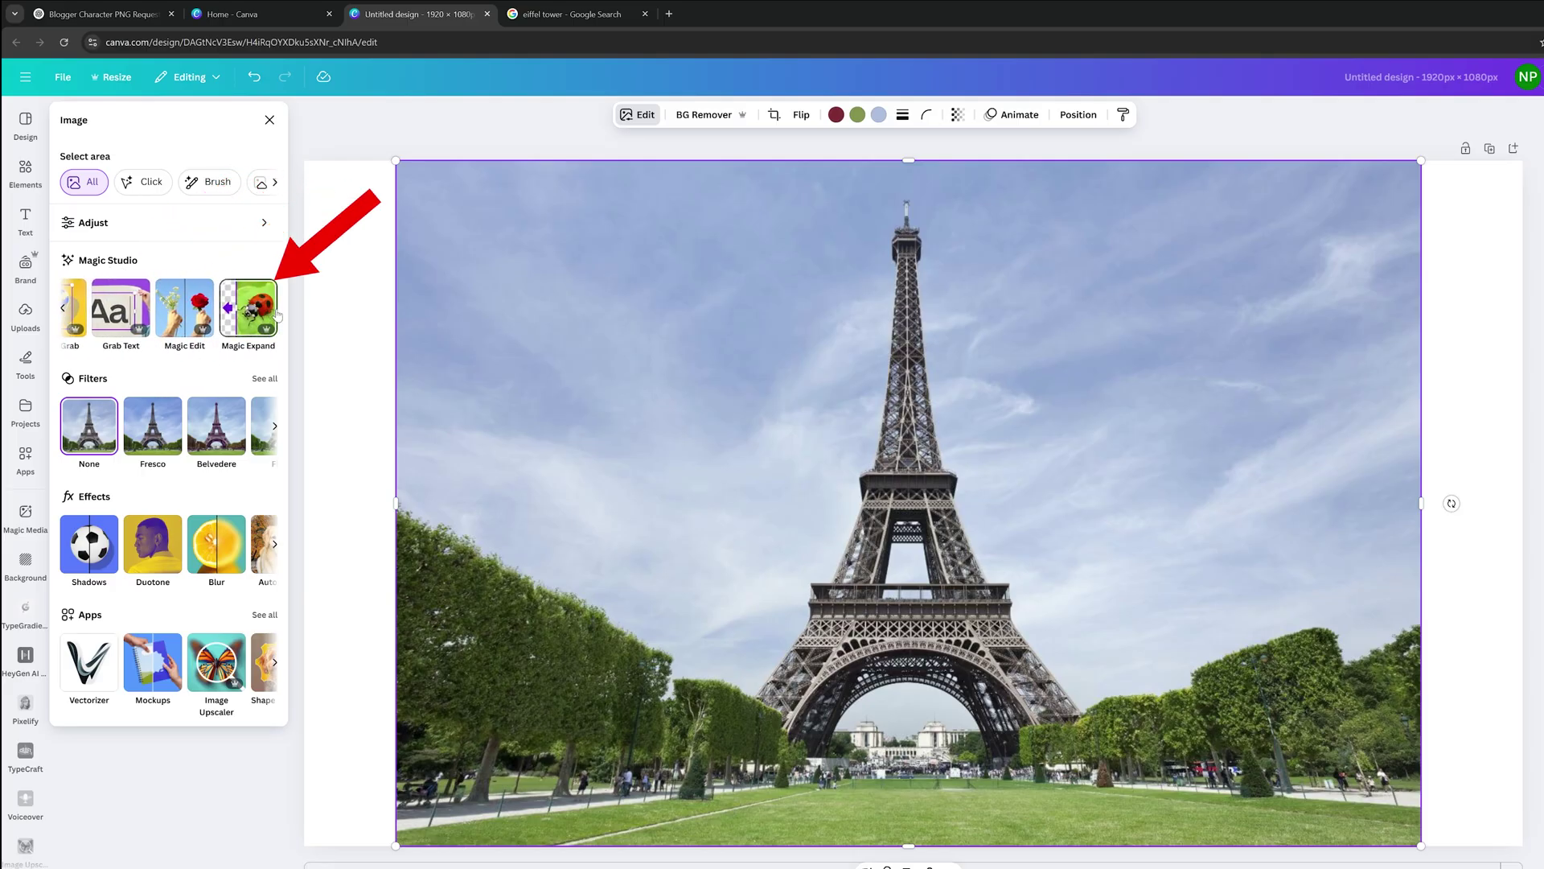
click(251, 310)
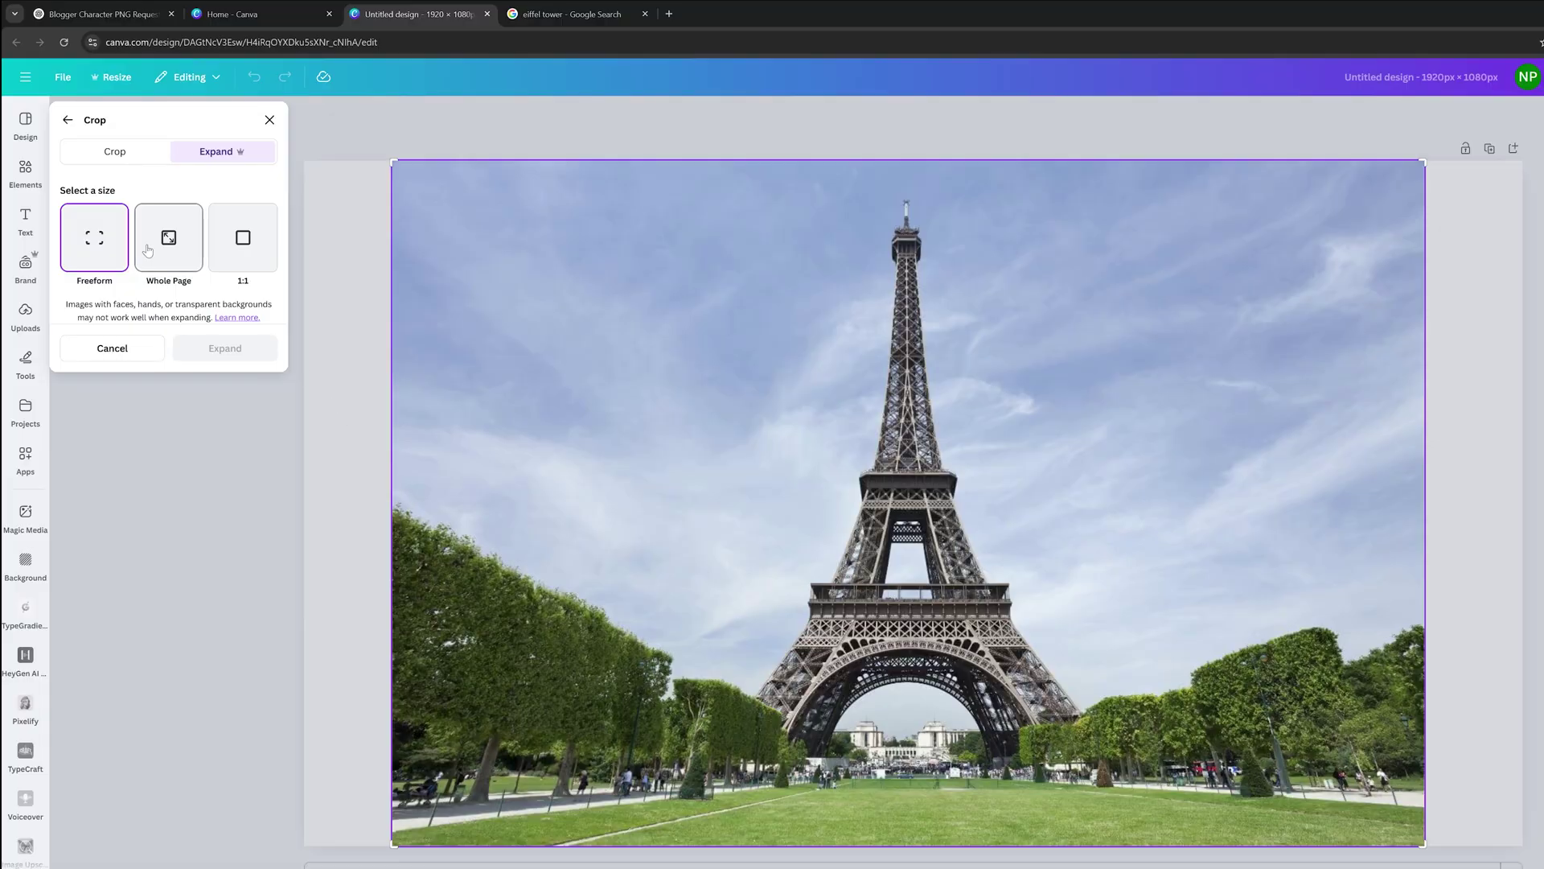
drag(393, 162, 306, 167)
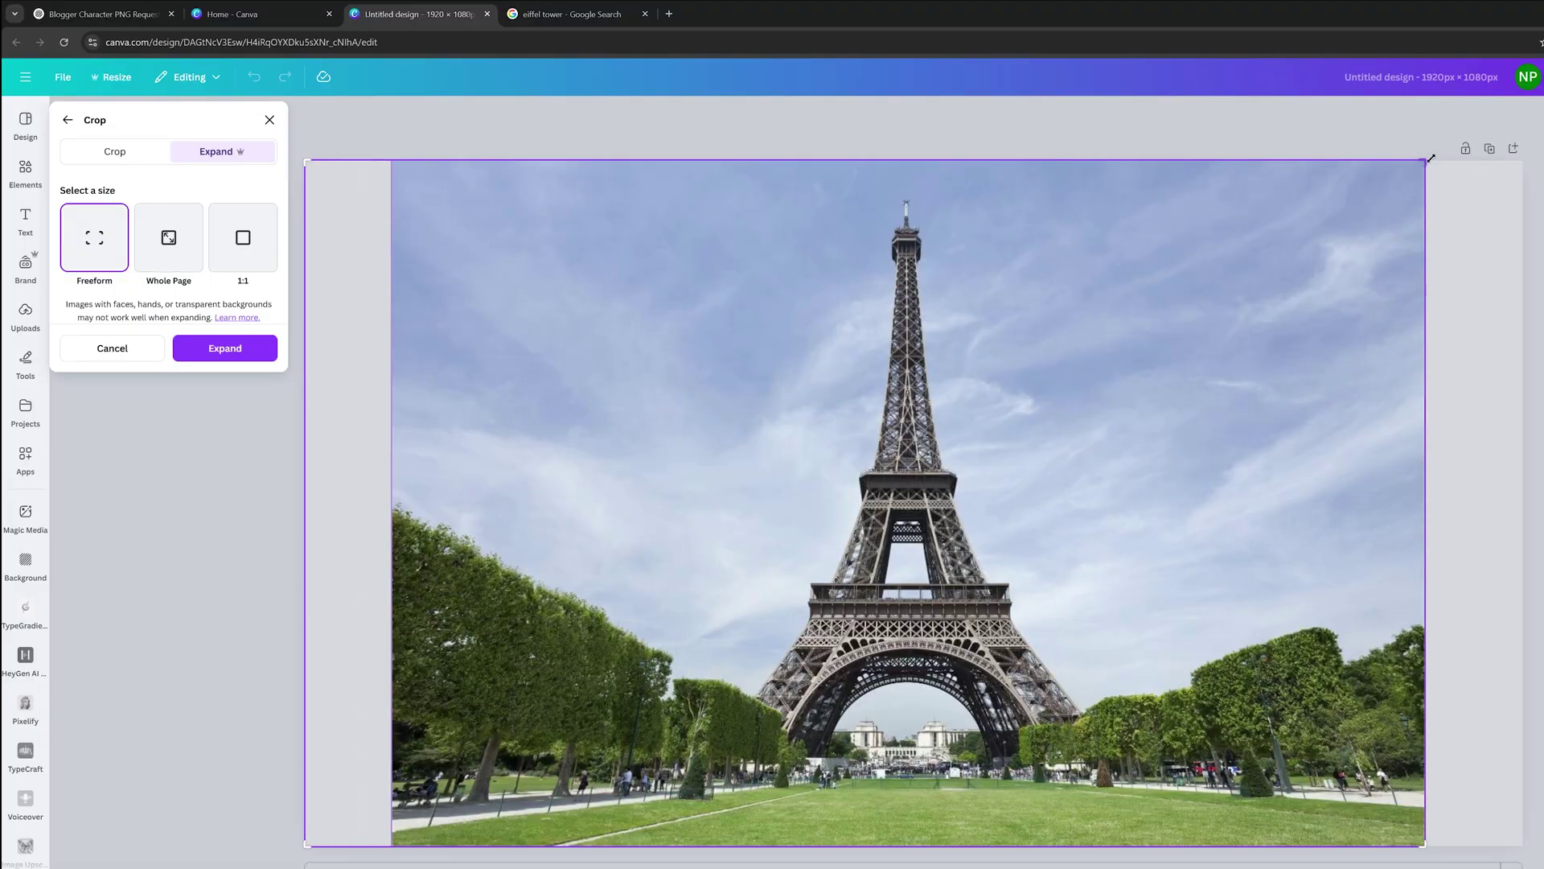
drag(1424, 161, 1521, 162)
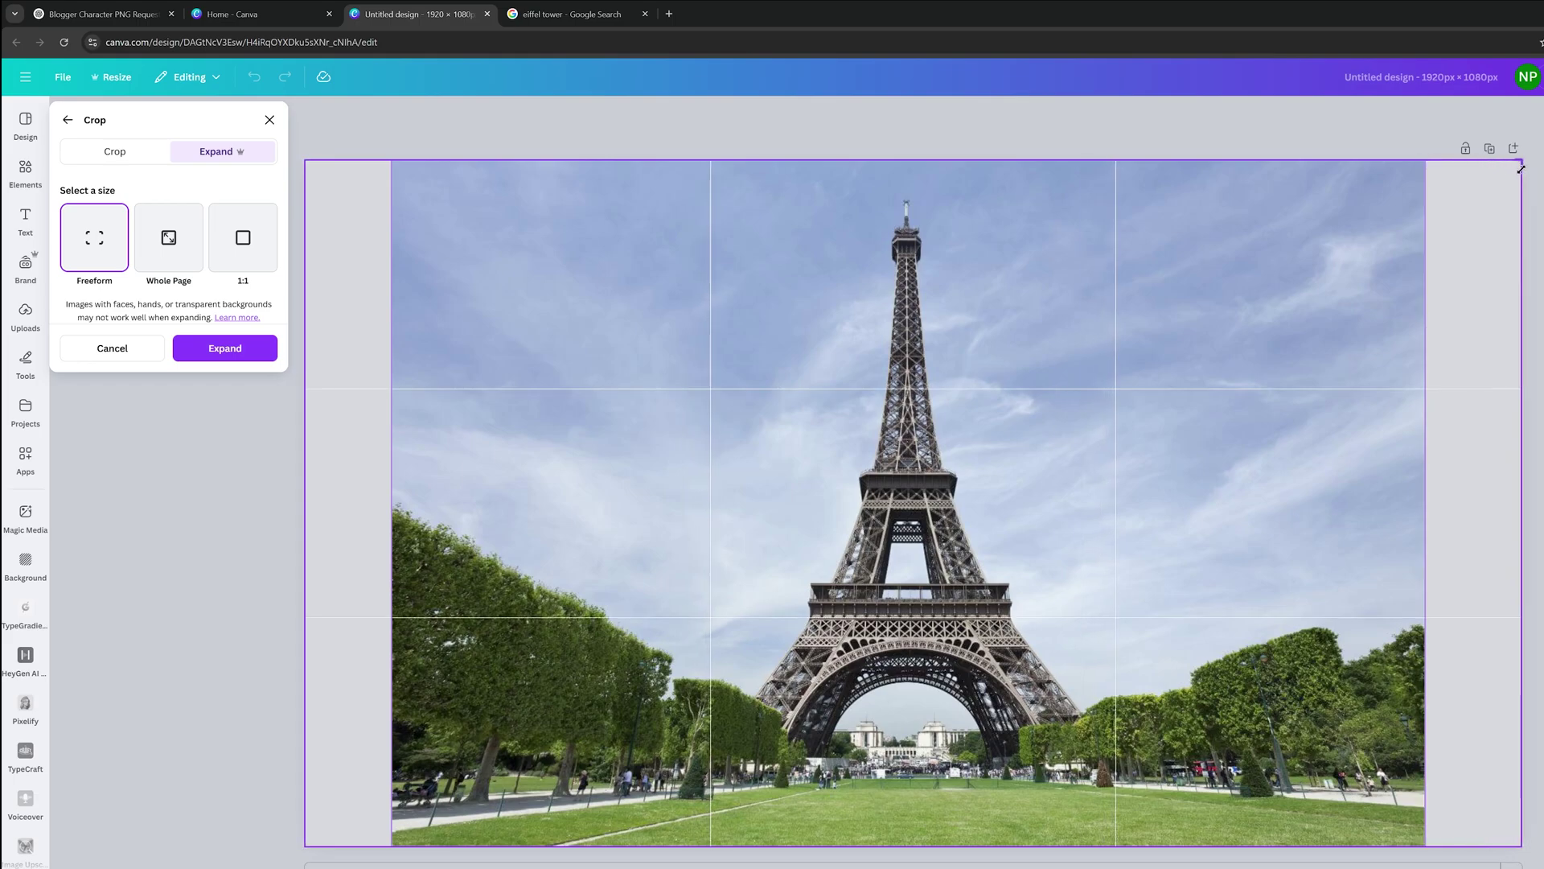
click(181, 350)
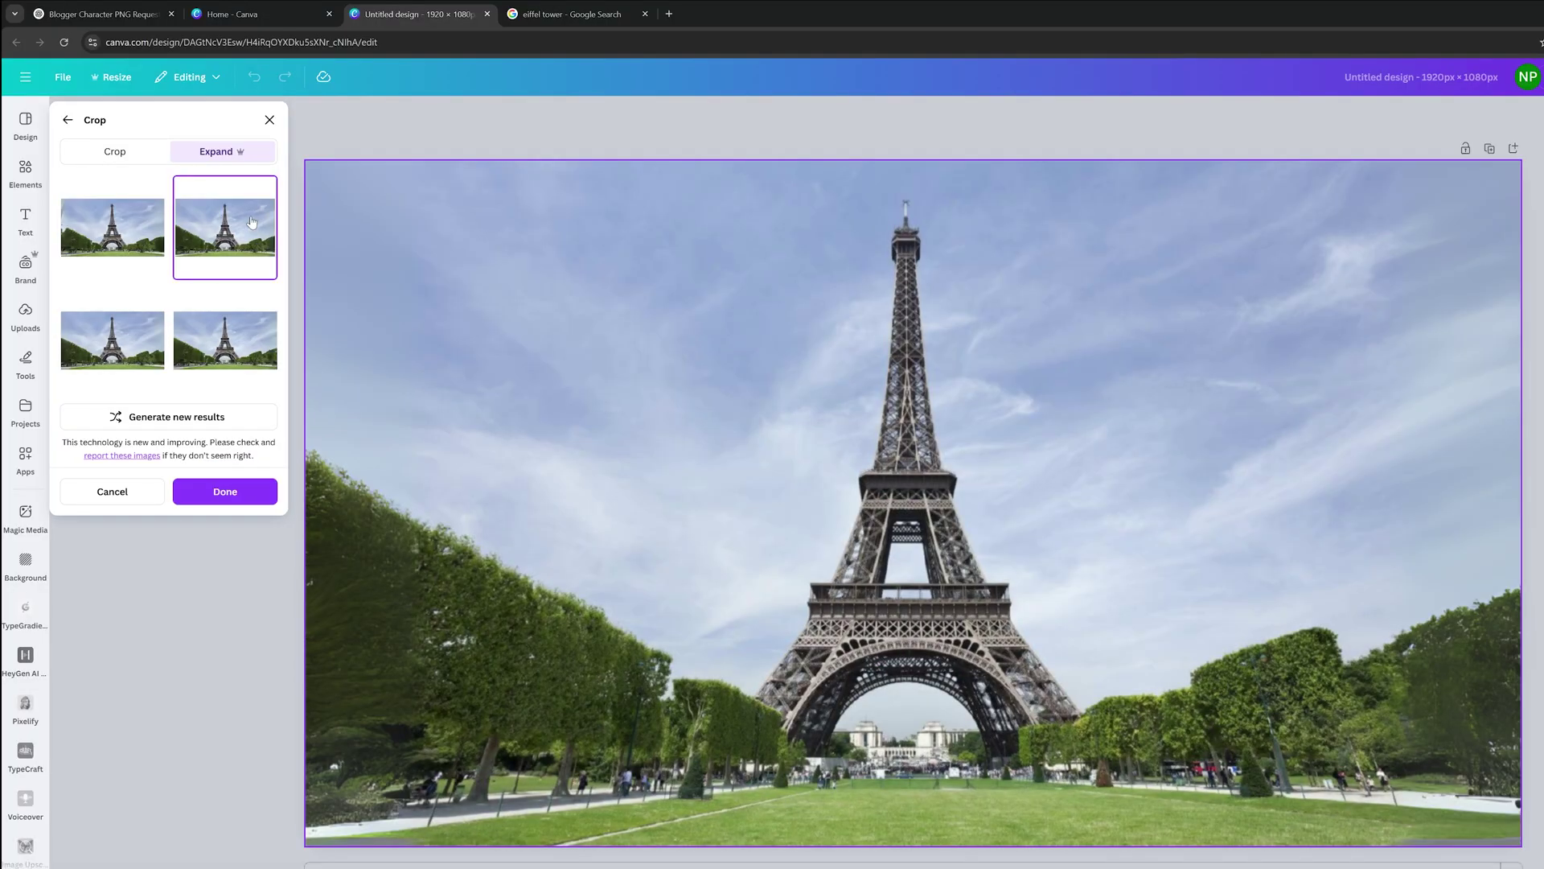
click(270, 120)
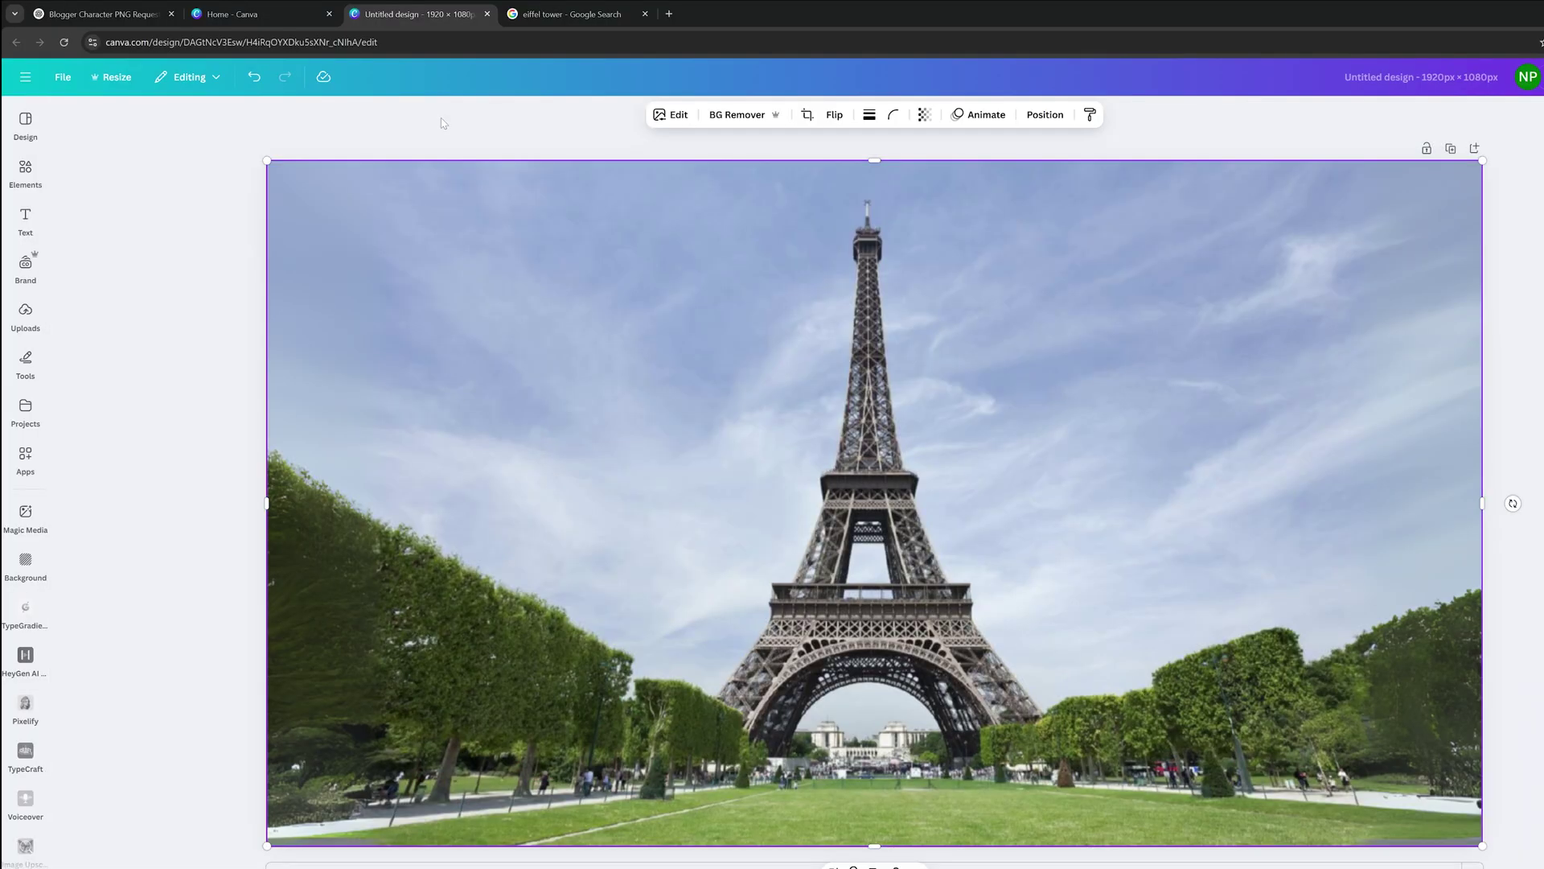
Open the layer order and move the Eiffel Tower photo's layer below the front-pose character.
right_click(673, 440)
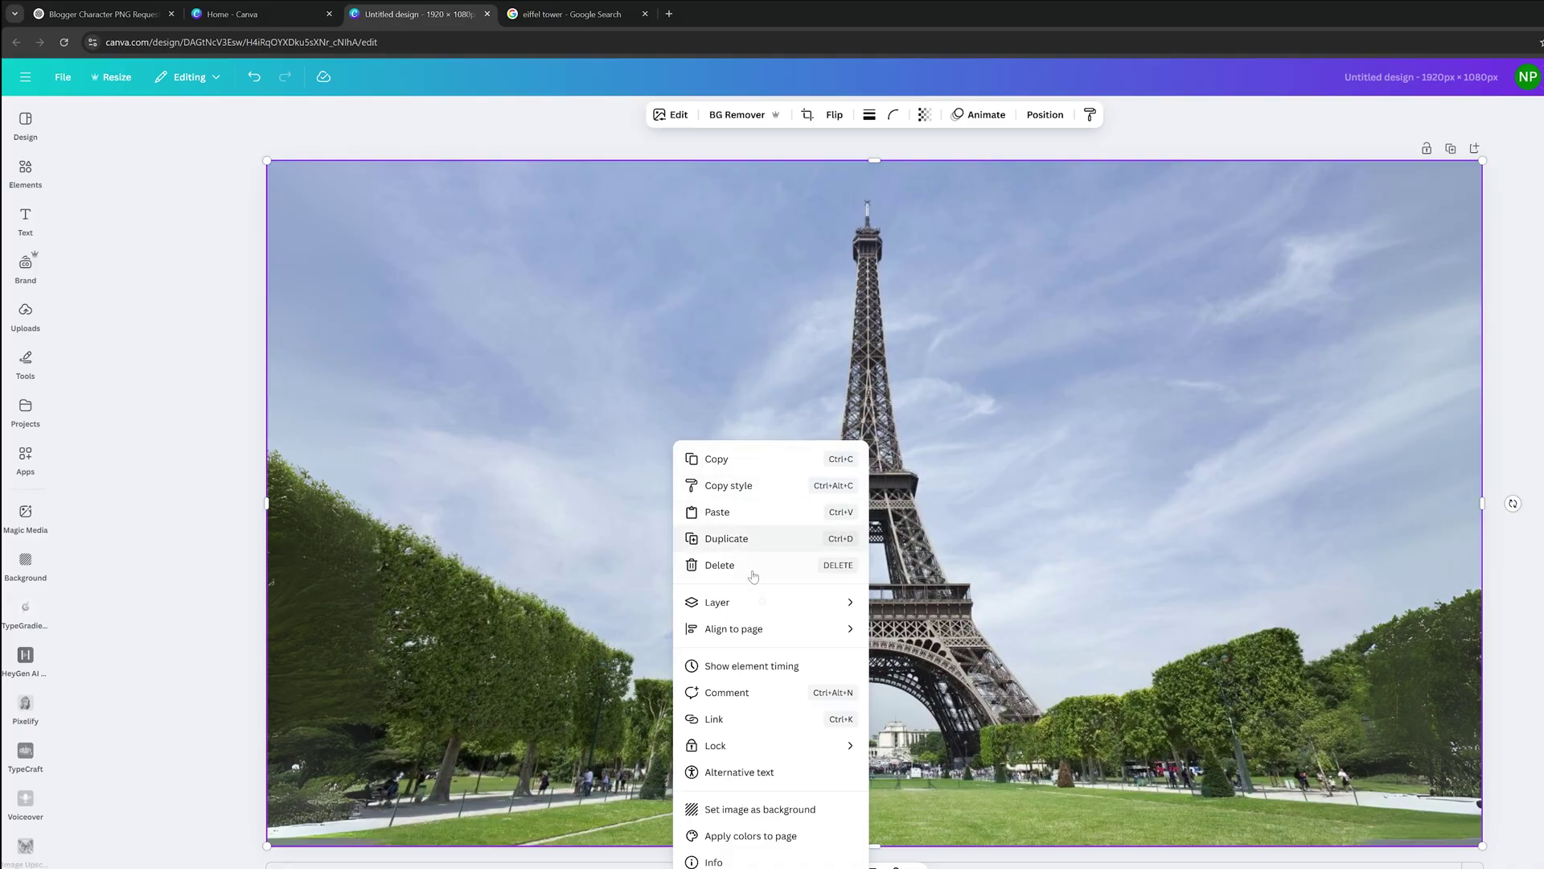
mouse_move(808, 605)
click(949, 718)
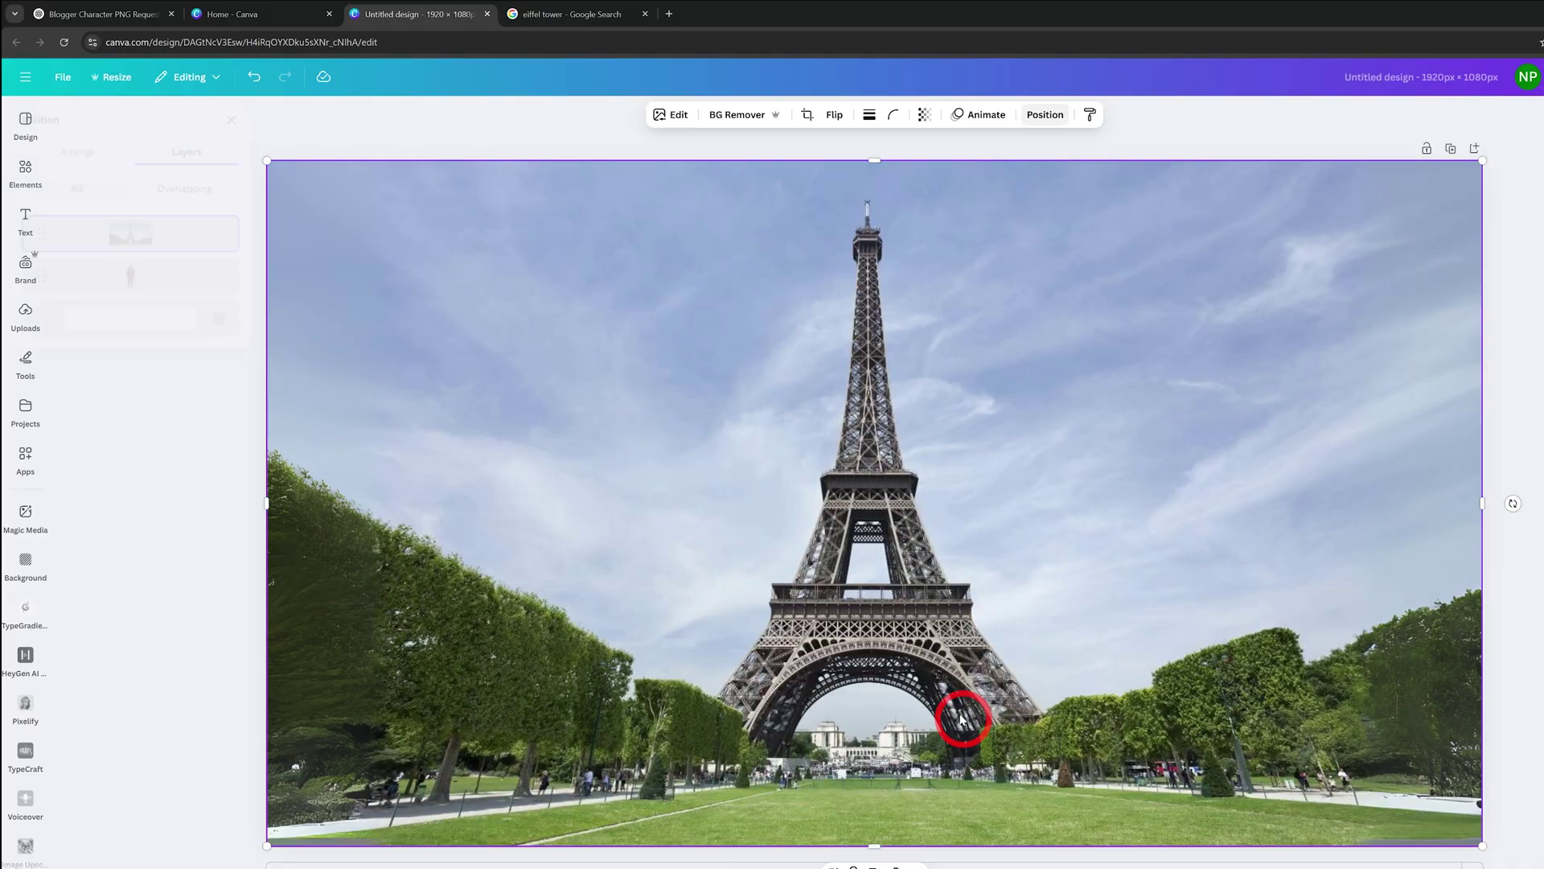
click(208, 283)
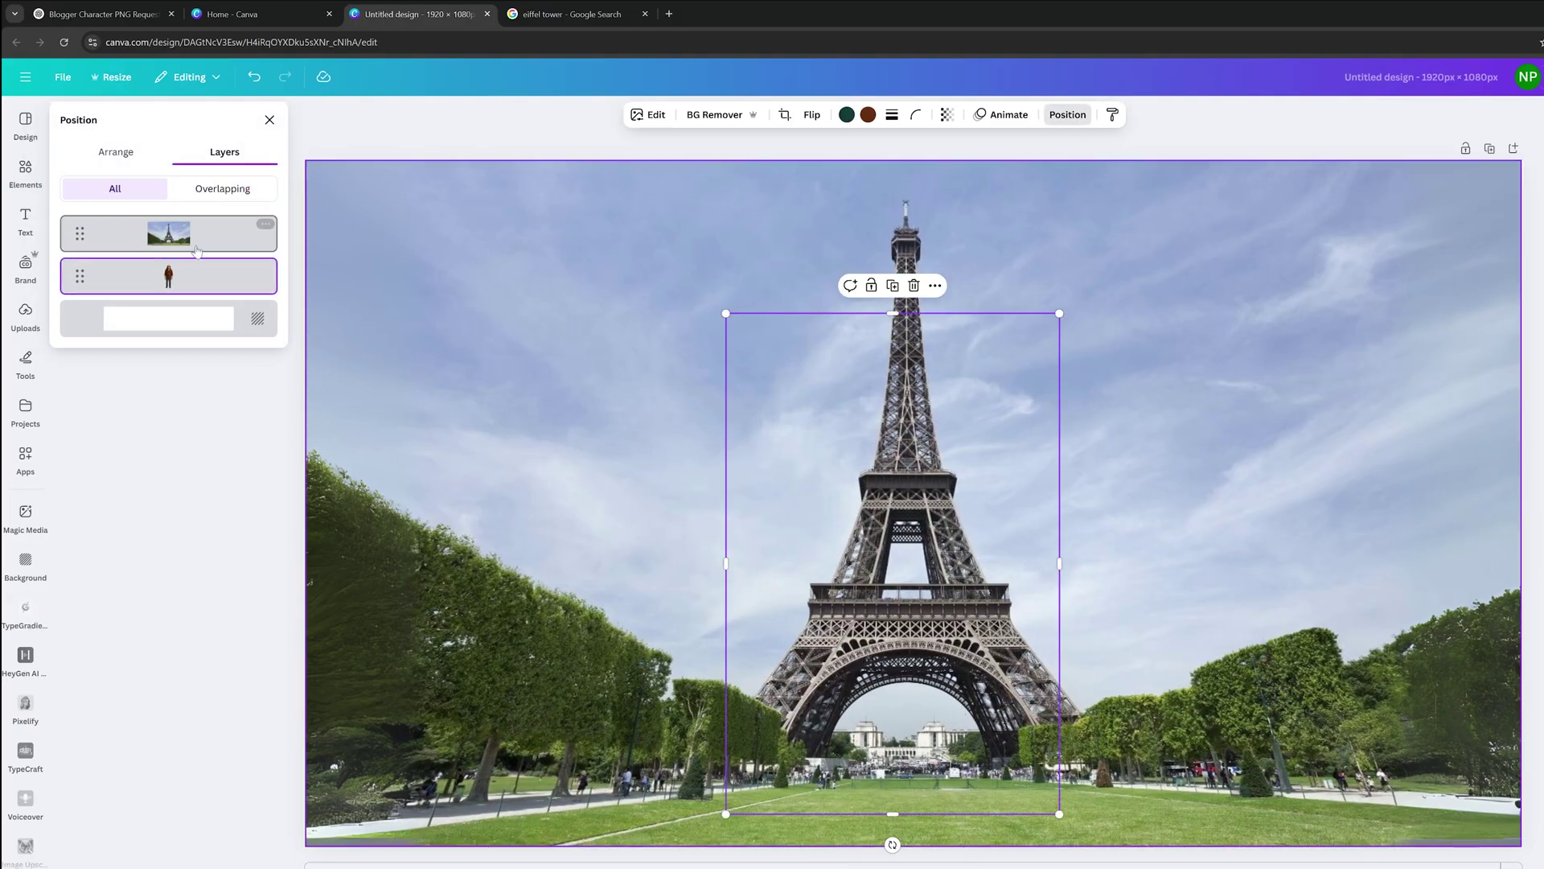
drag(168, 233, 166, 280)
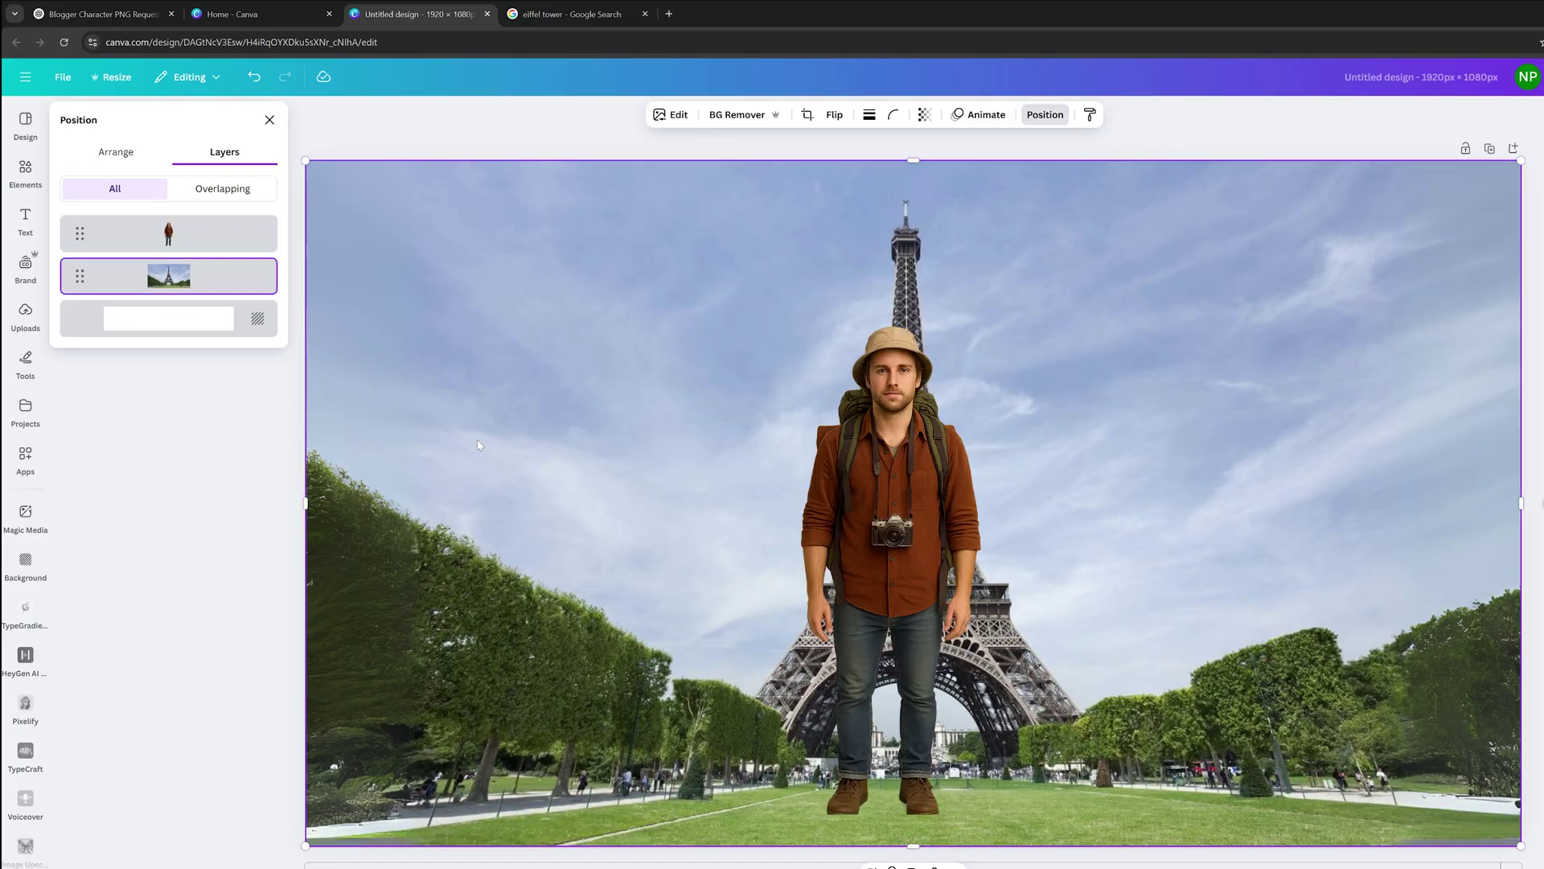
Move the front-pose character to the right of the tower and shrink it so its feet stand on the grass.
click(893, 381)
drag(893, 380, 1205, 398)
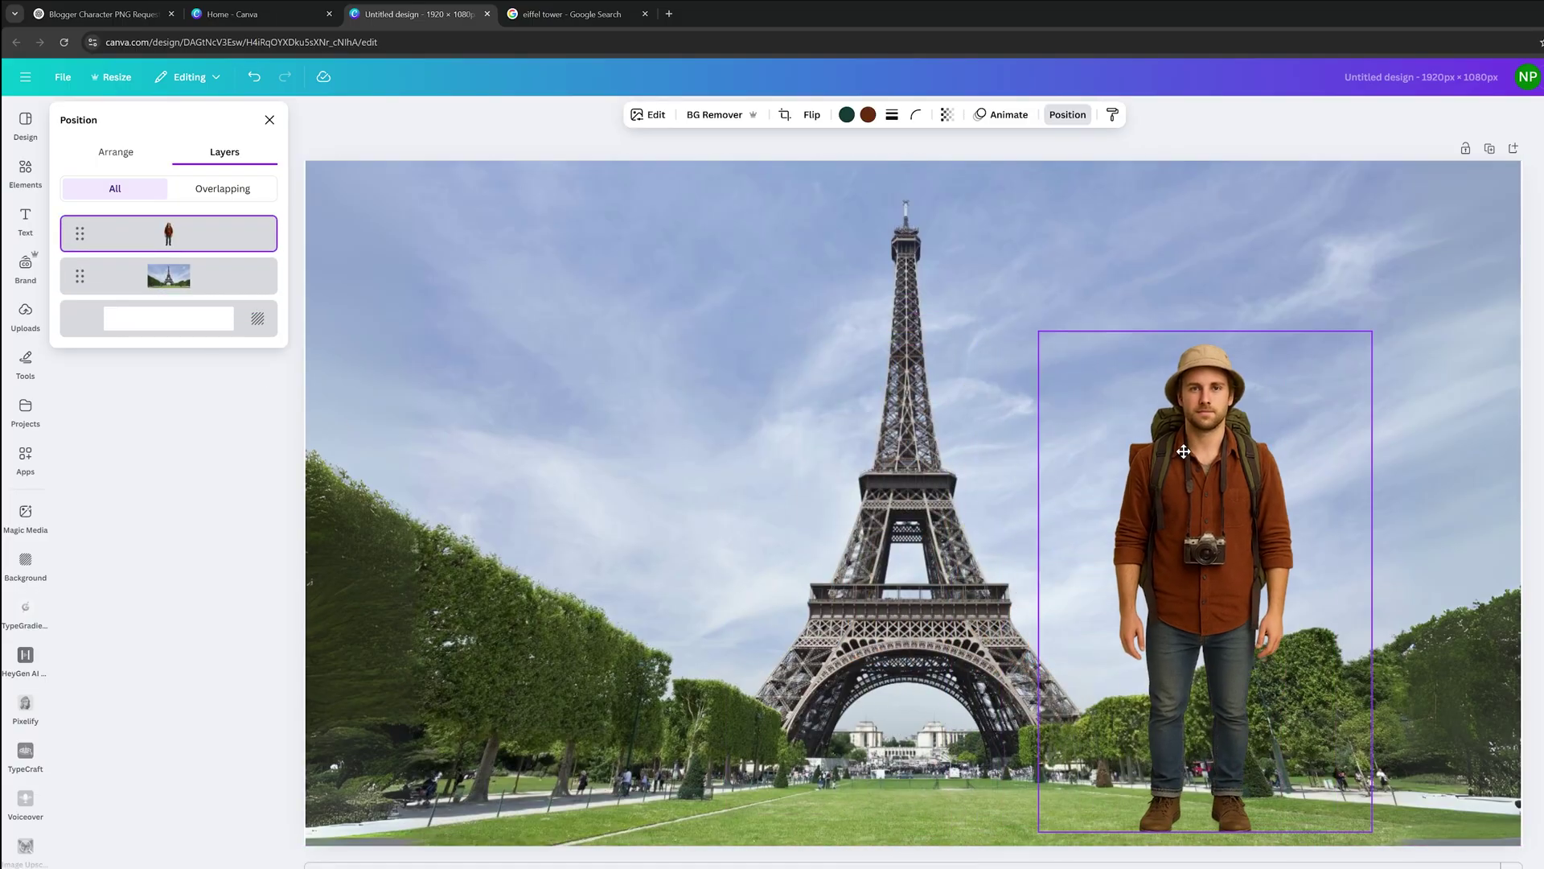
drag(1038, 329, 1079, 389)
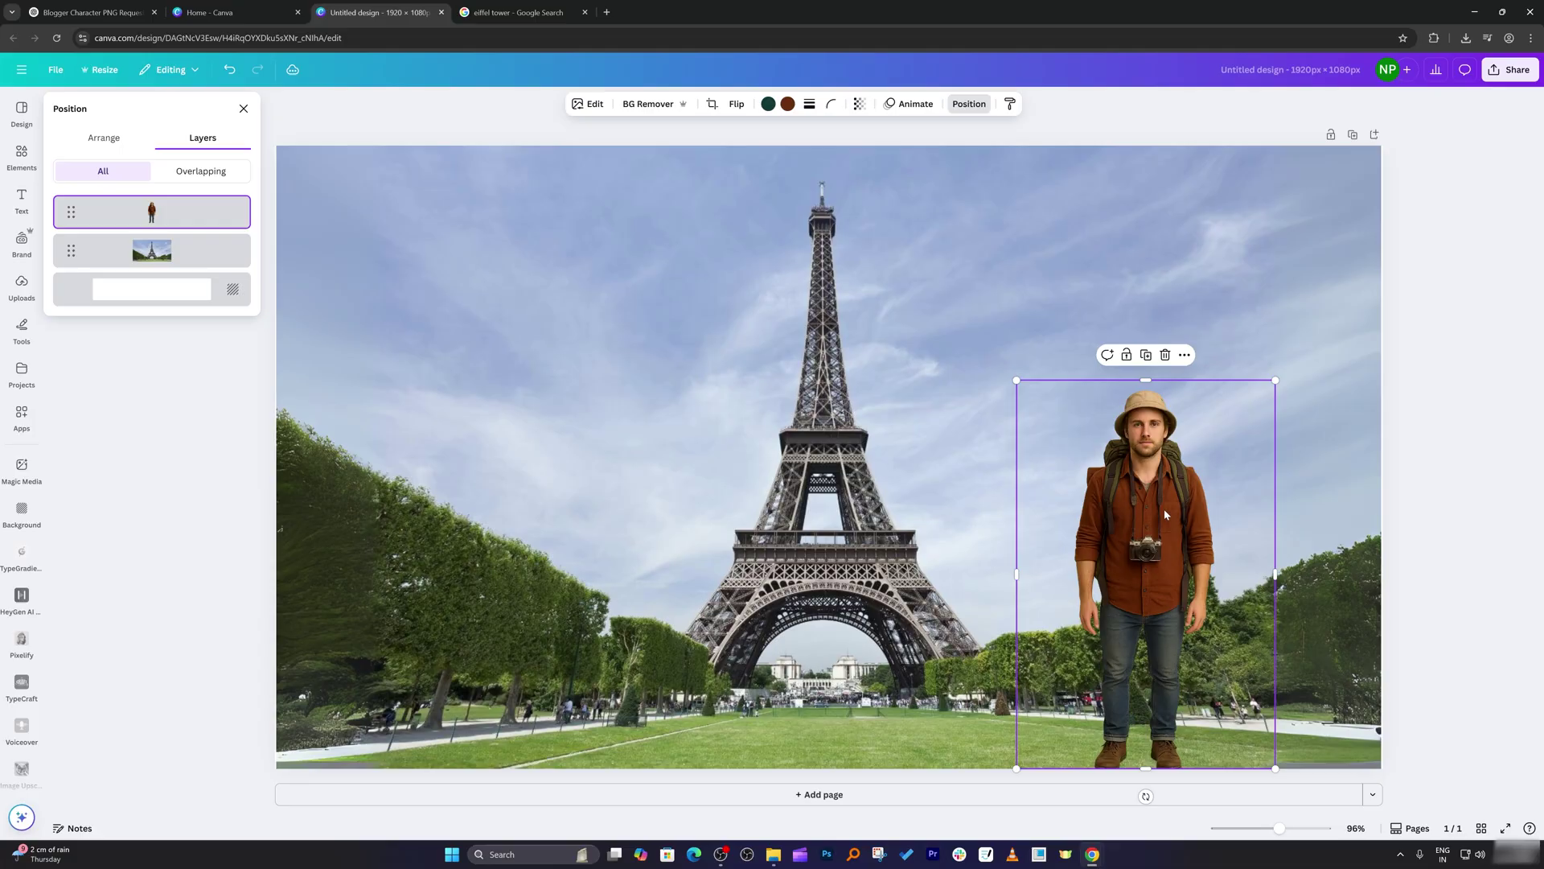
drag(1283, 560, 1234, 554)
drag(1121, 503, 1094, 504)
key(Escape)
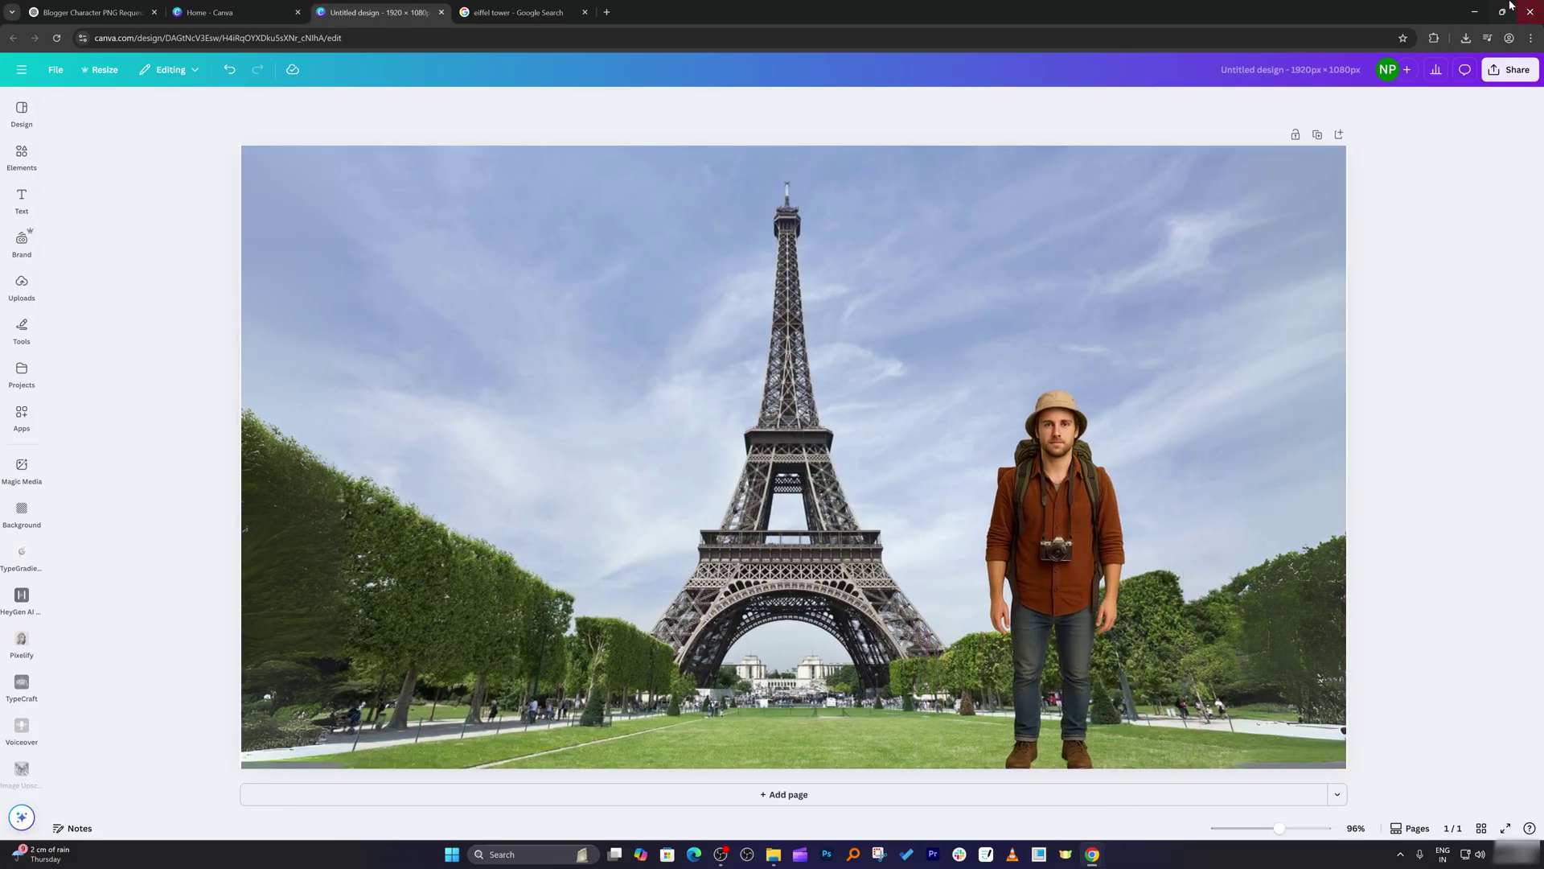
Add the downloaded map-holding character image from the recent downloads, place it on the grass left of the tower and shrink it.
click(1464, 38)
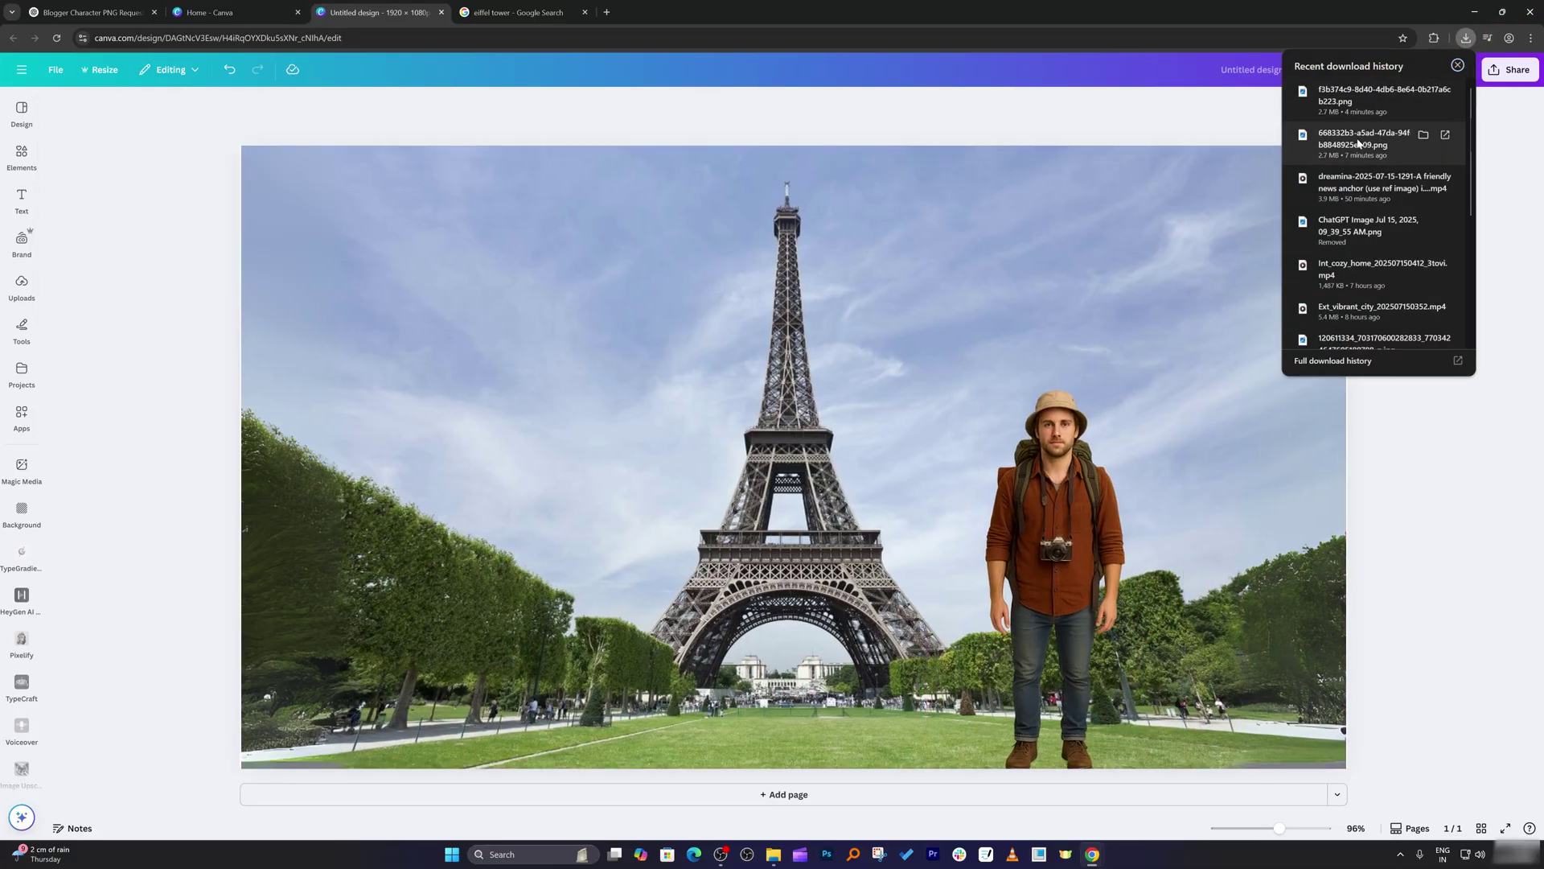
drag(1367, 139, 606, 443)
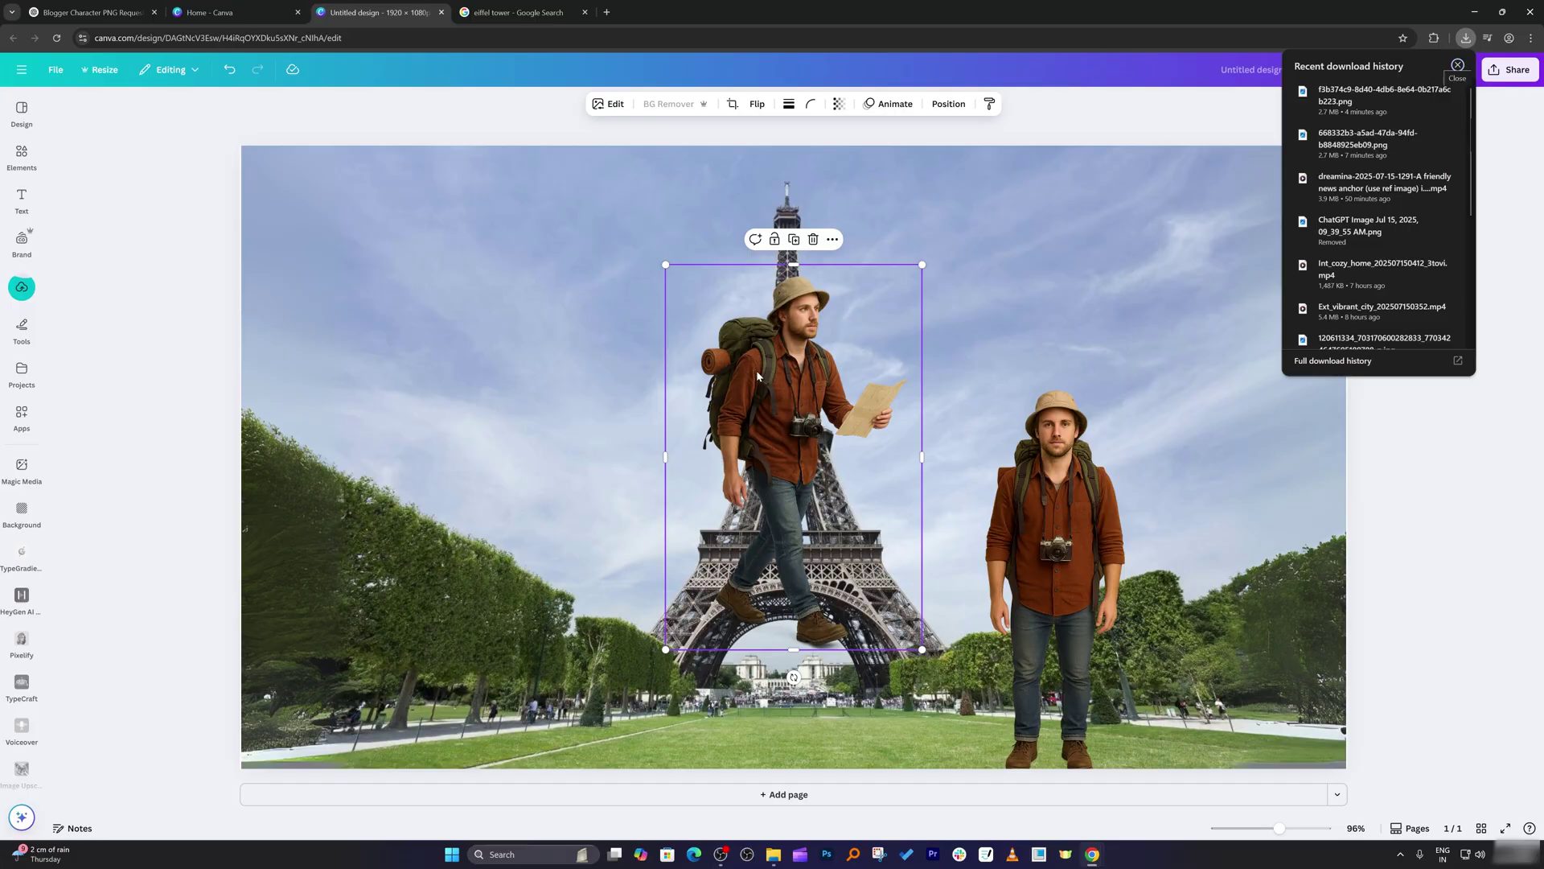
drag(756, 370, 575, 489)
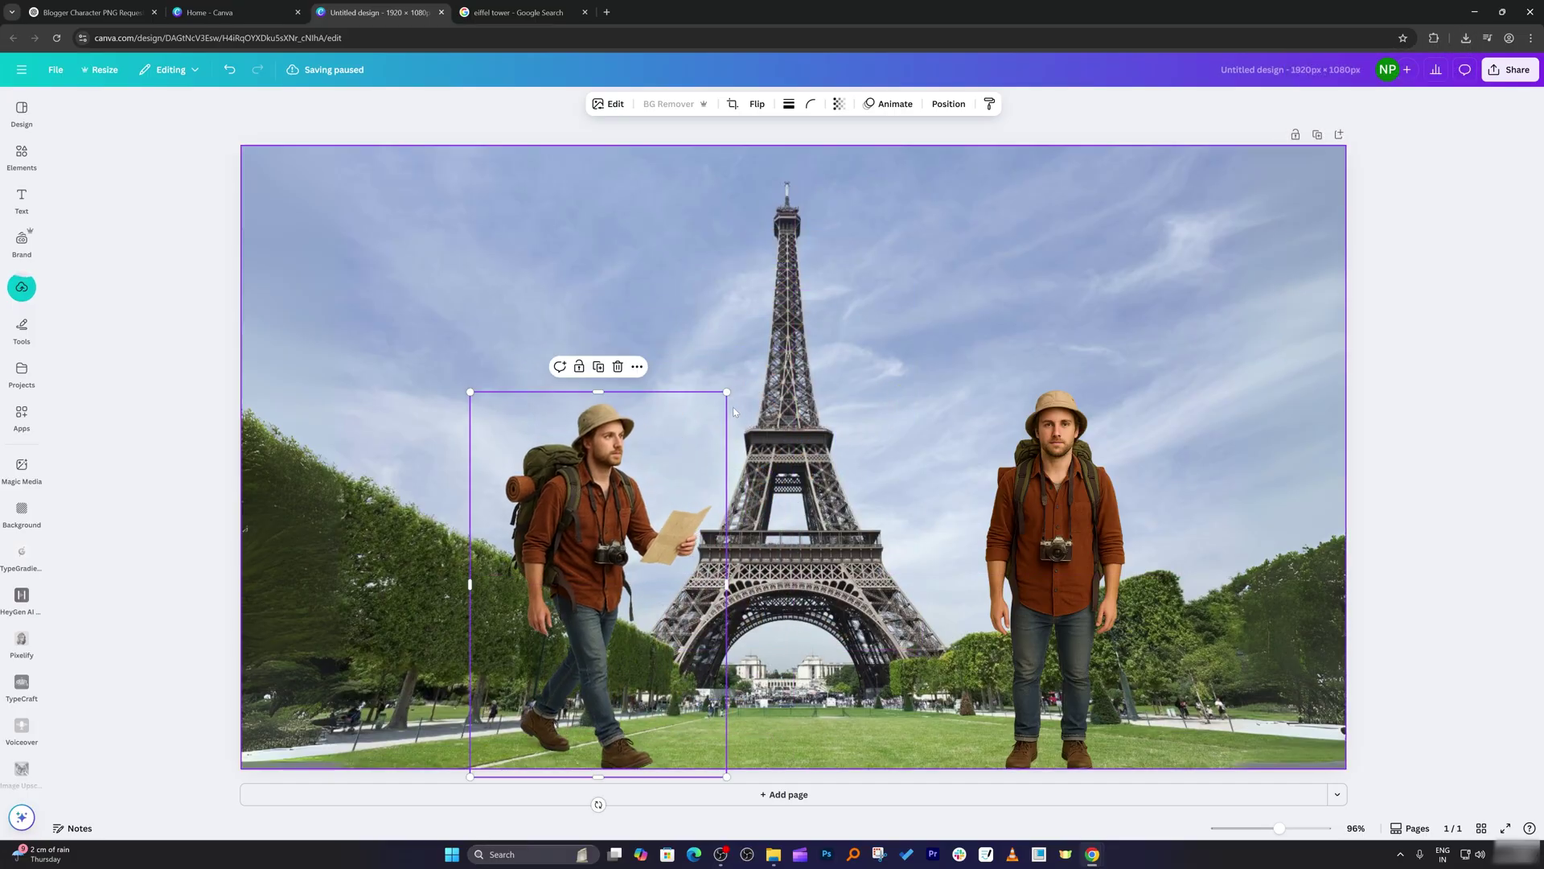
drag(728, 392, 679, 465)
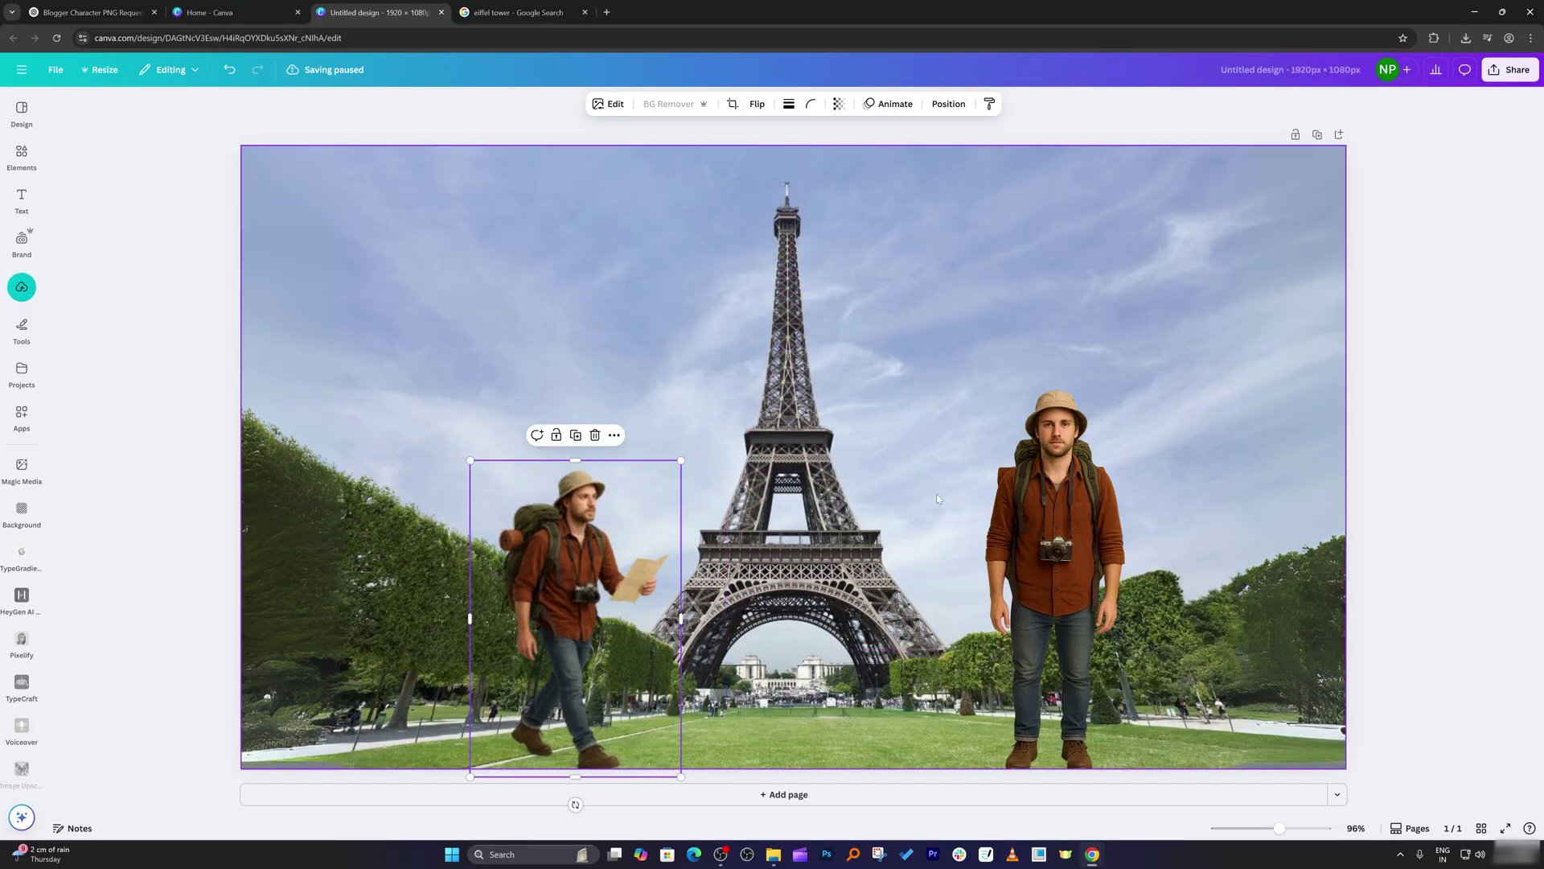
Delete the front-pose character and enlarge the walking character left of the tower.
click(1058, 507)
key(Delete)
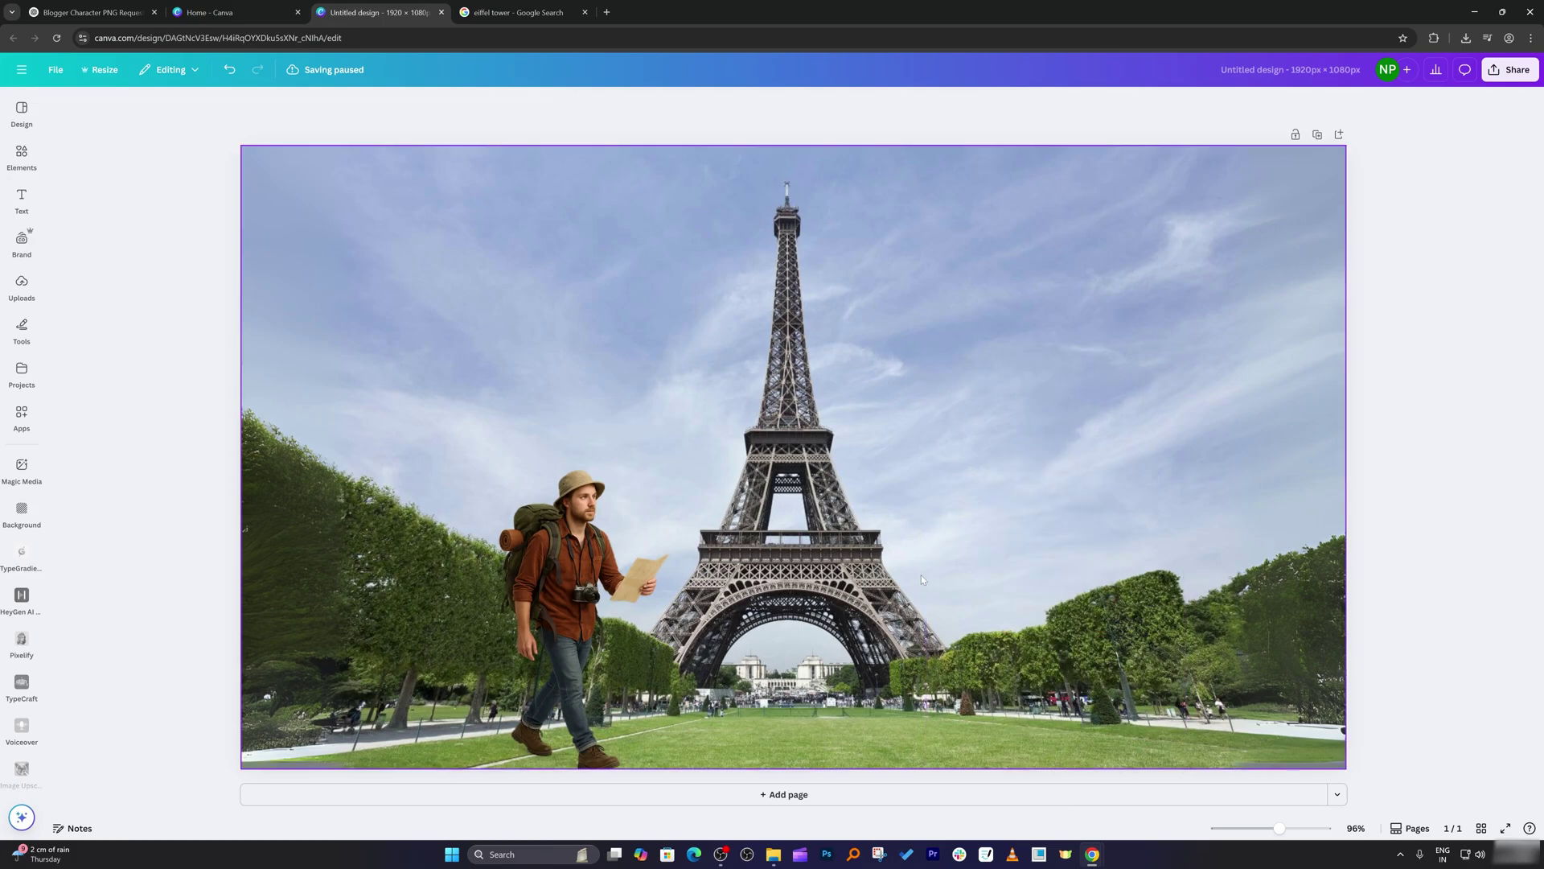
click(669, 481)
drag(682, 461, 724, 406)
click(168, 191)
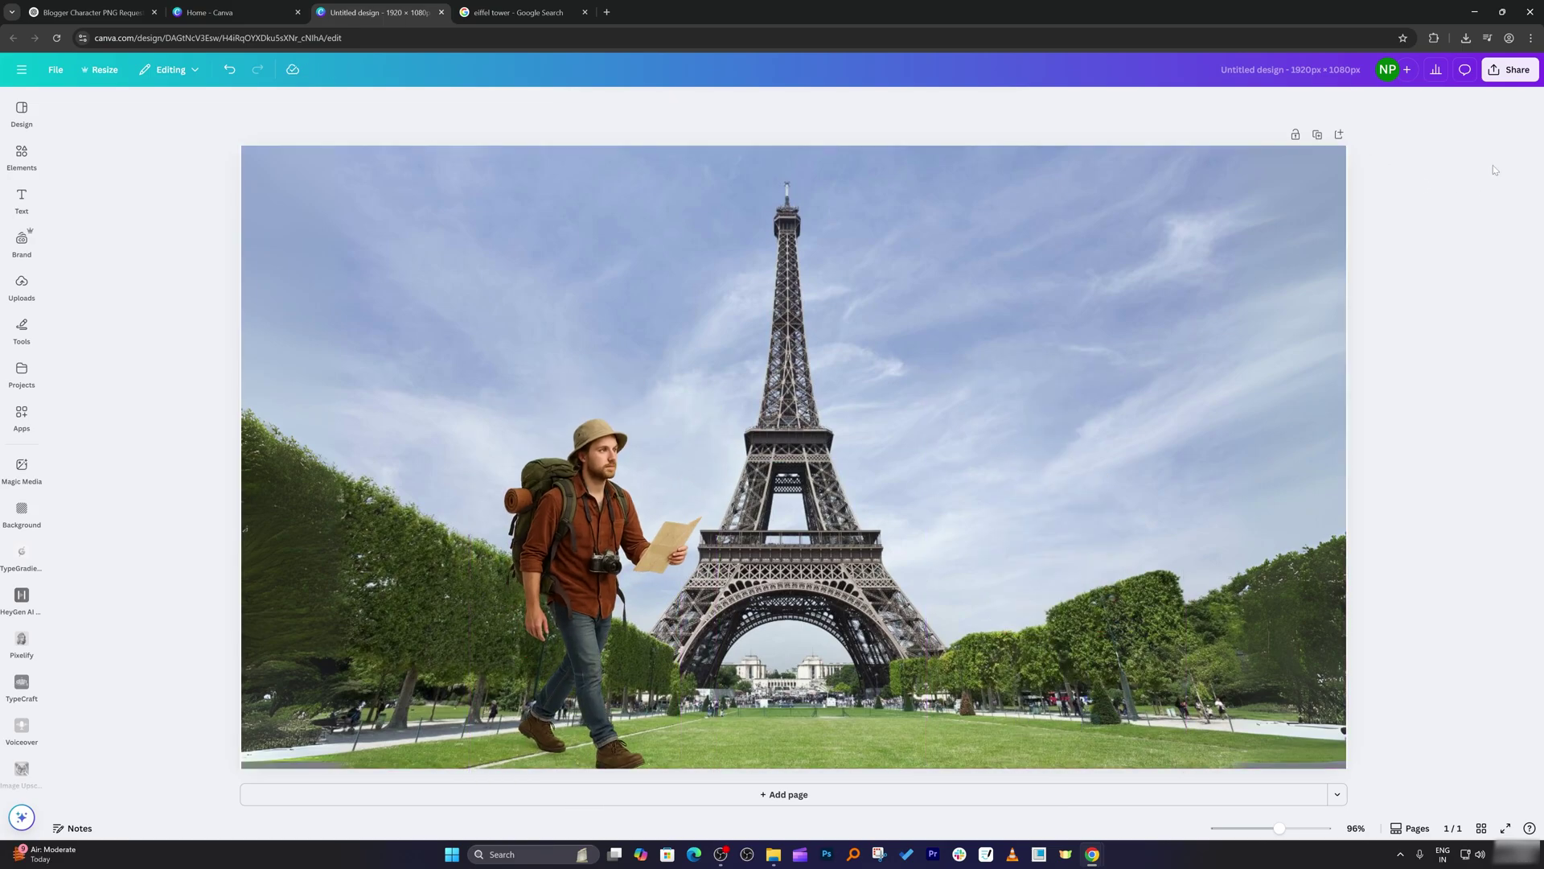
Download the finished design as a PNG at 1,920 × 1,080 px.
click(1494, 73)
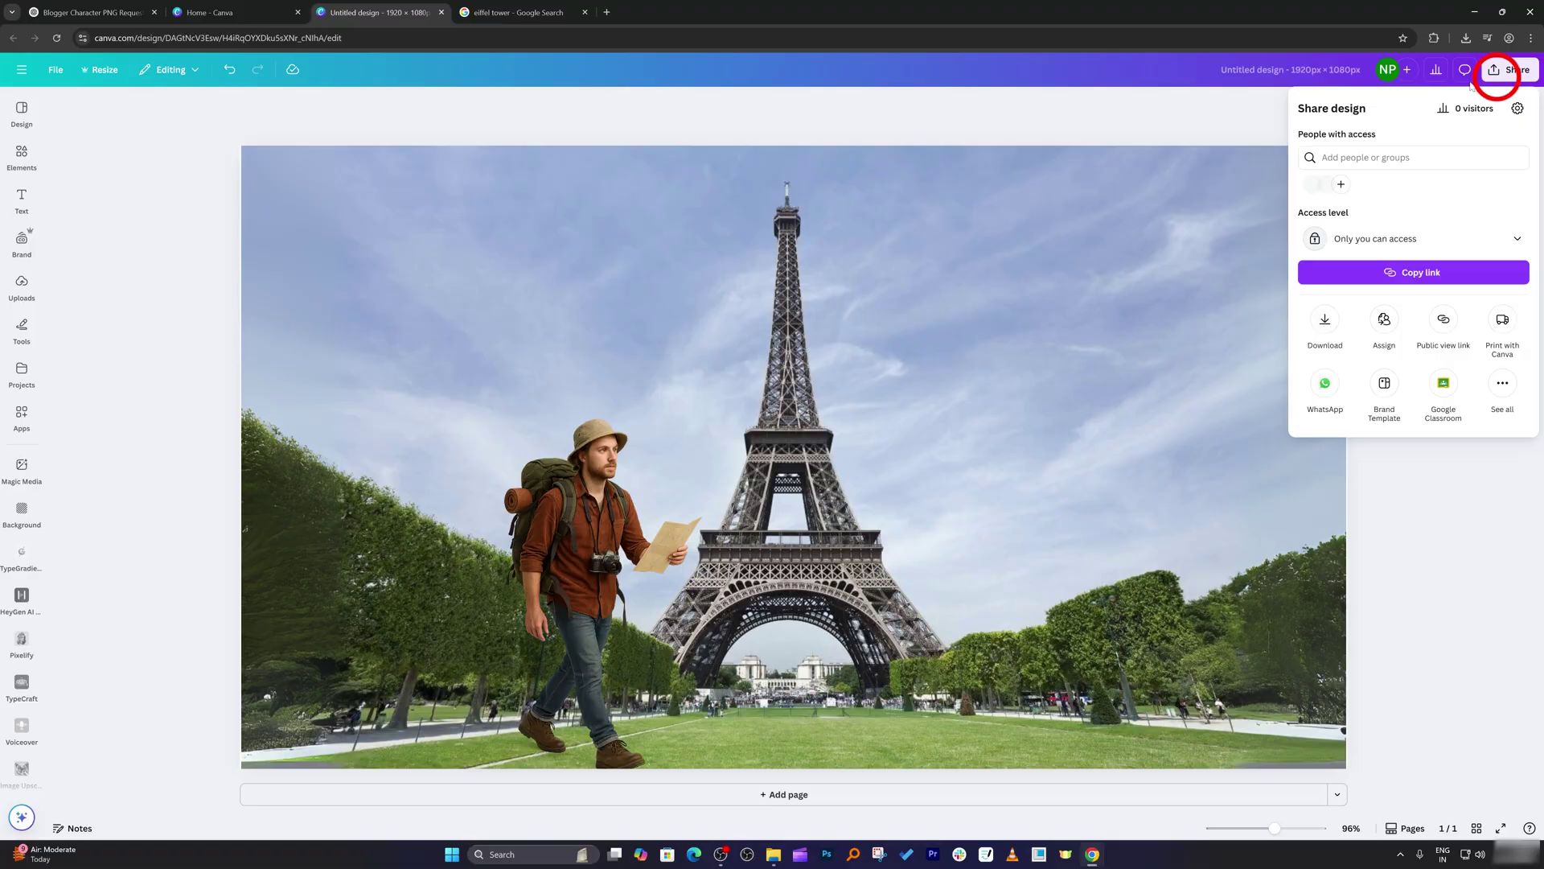
click(1332, 324)
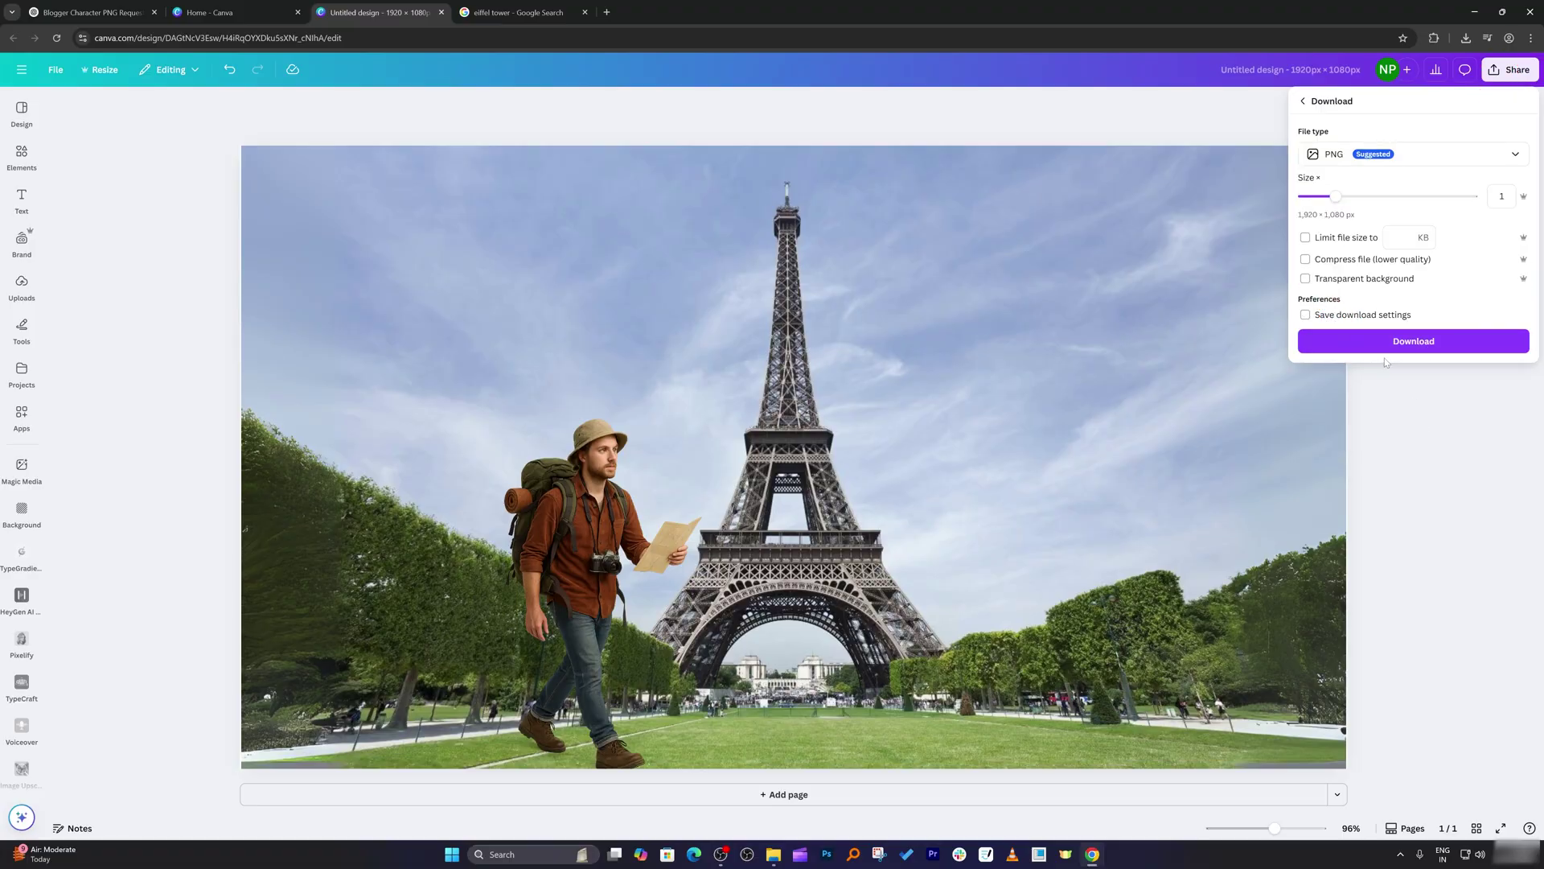
click(1374, 333)
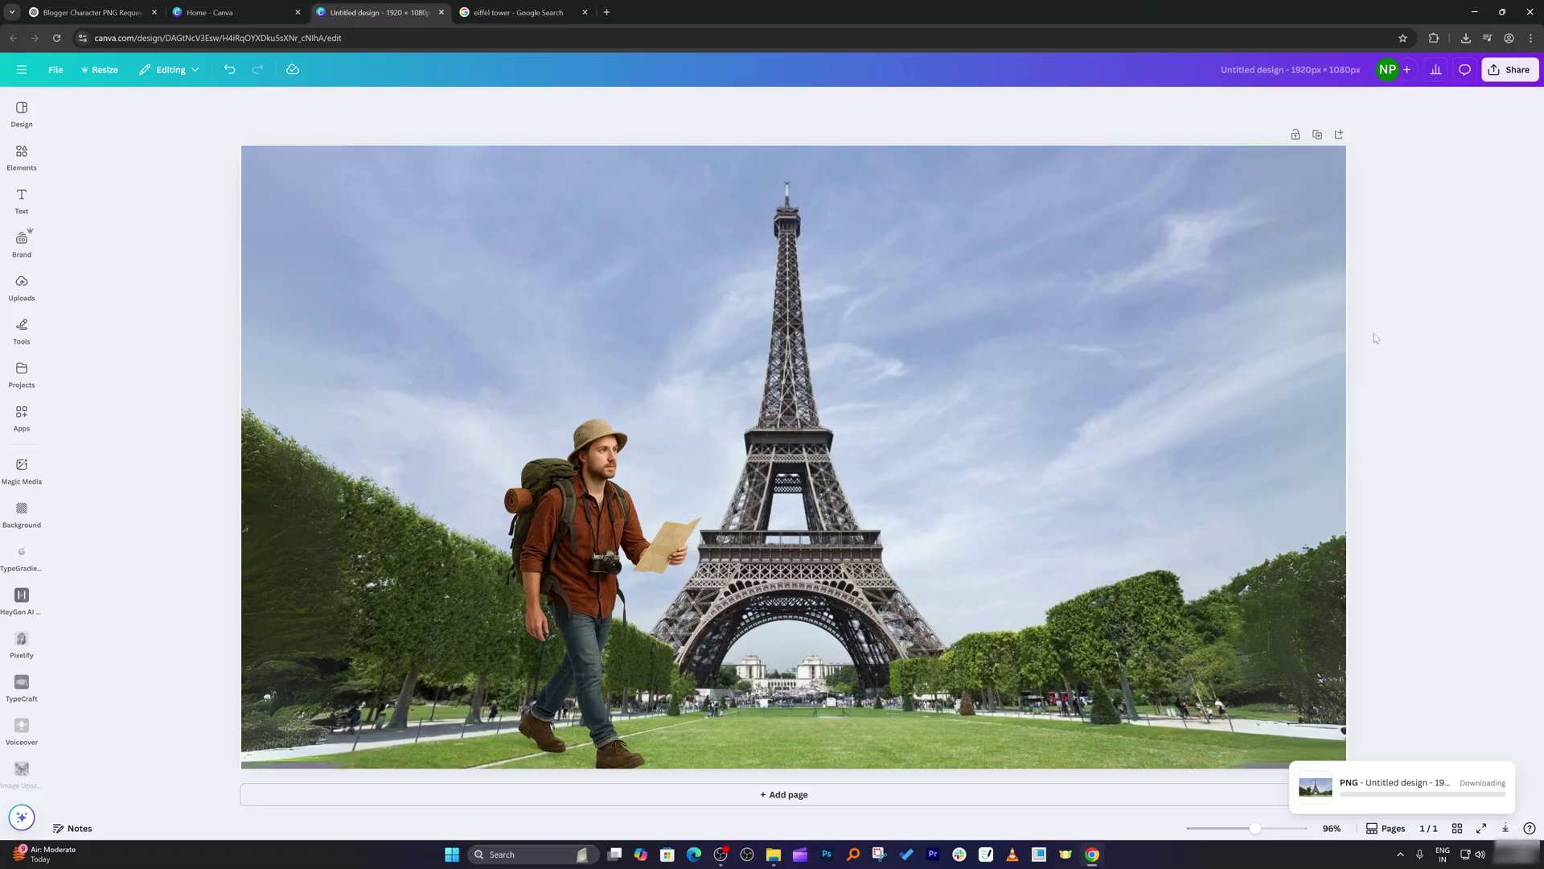
Search for "google flow" in a new browser tab and open the Google Labs Flow page.
click(606, 12)
text(goo)
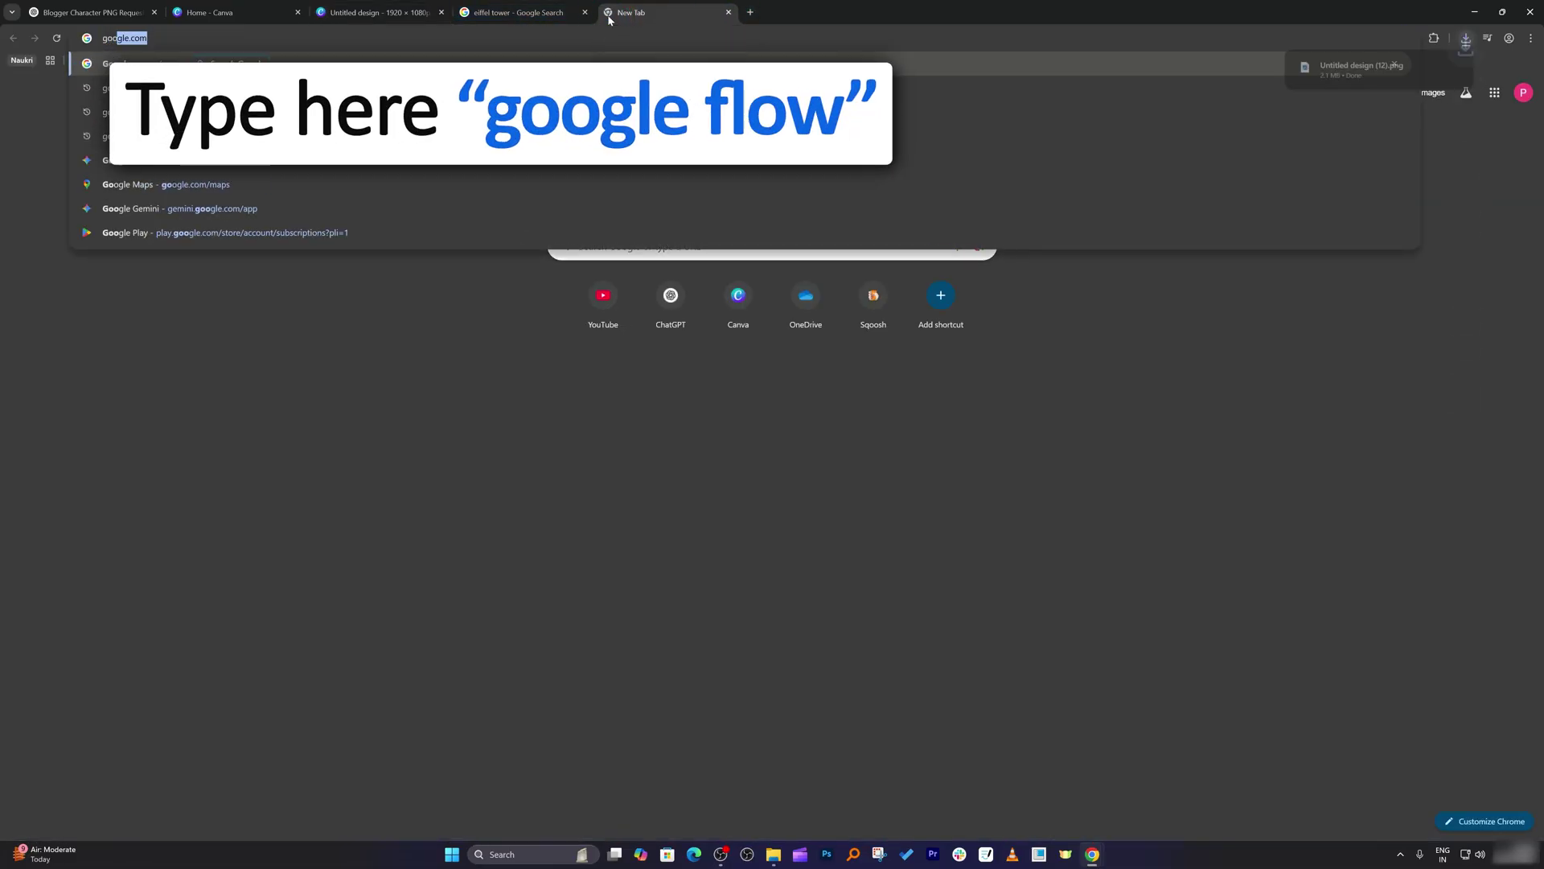
key(Return)
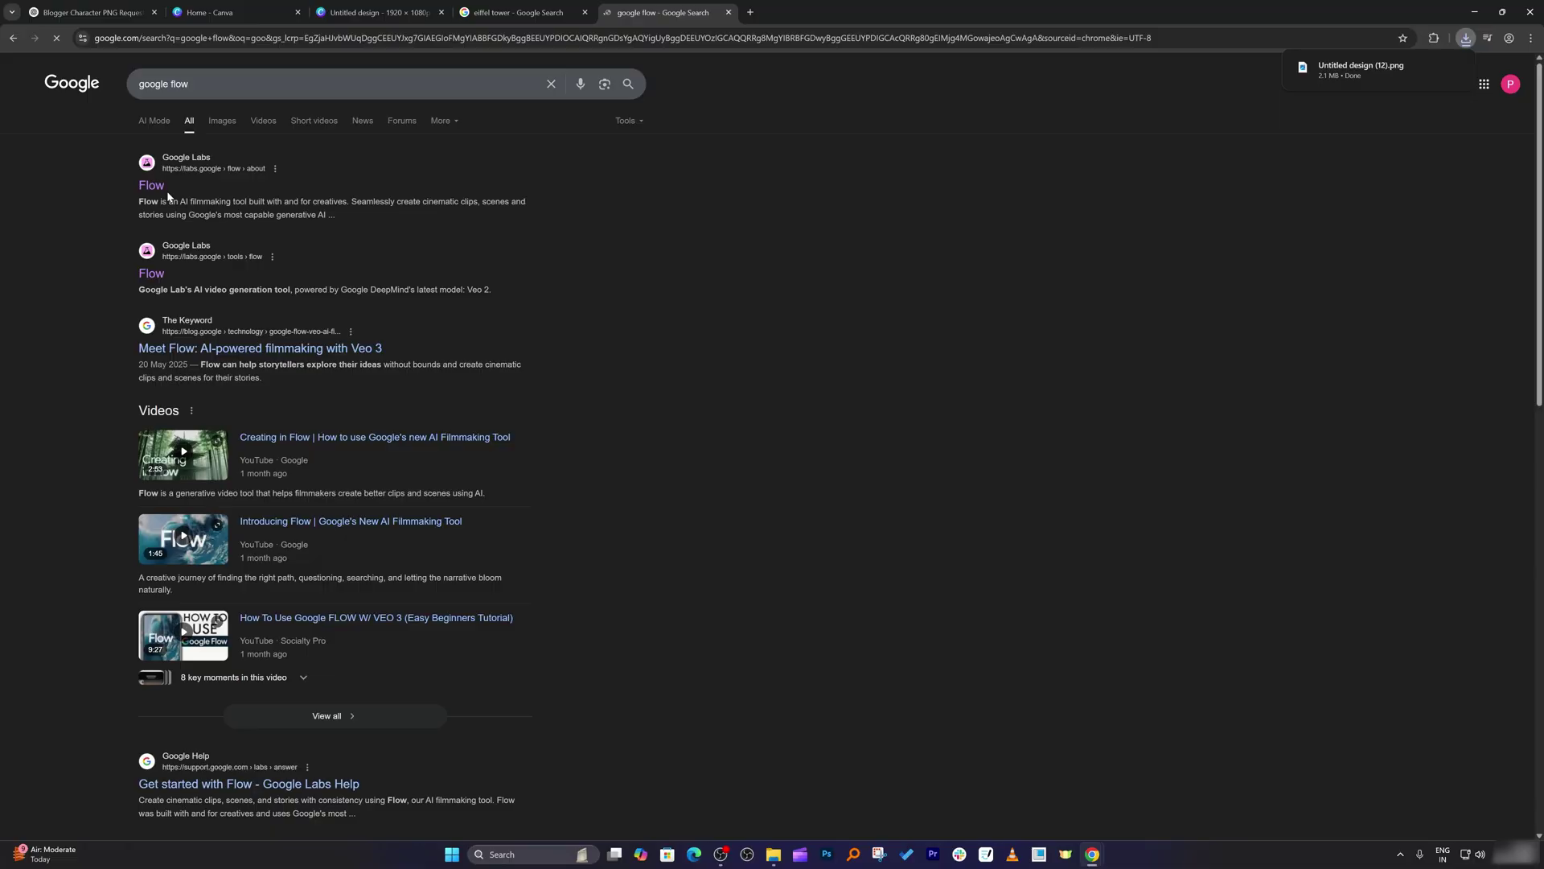
click(152, 187)
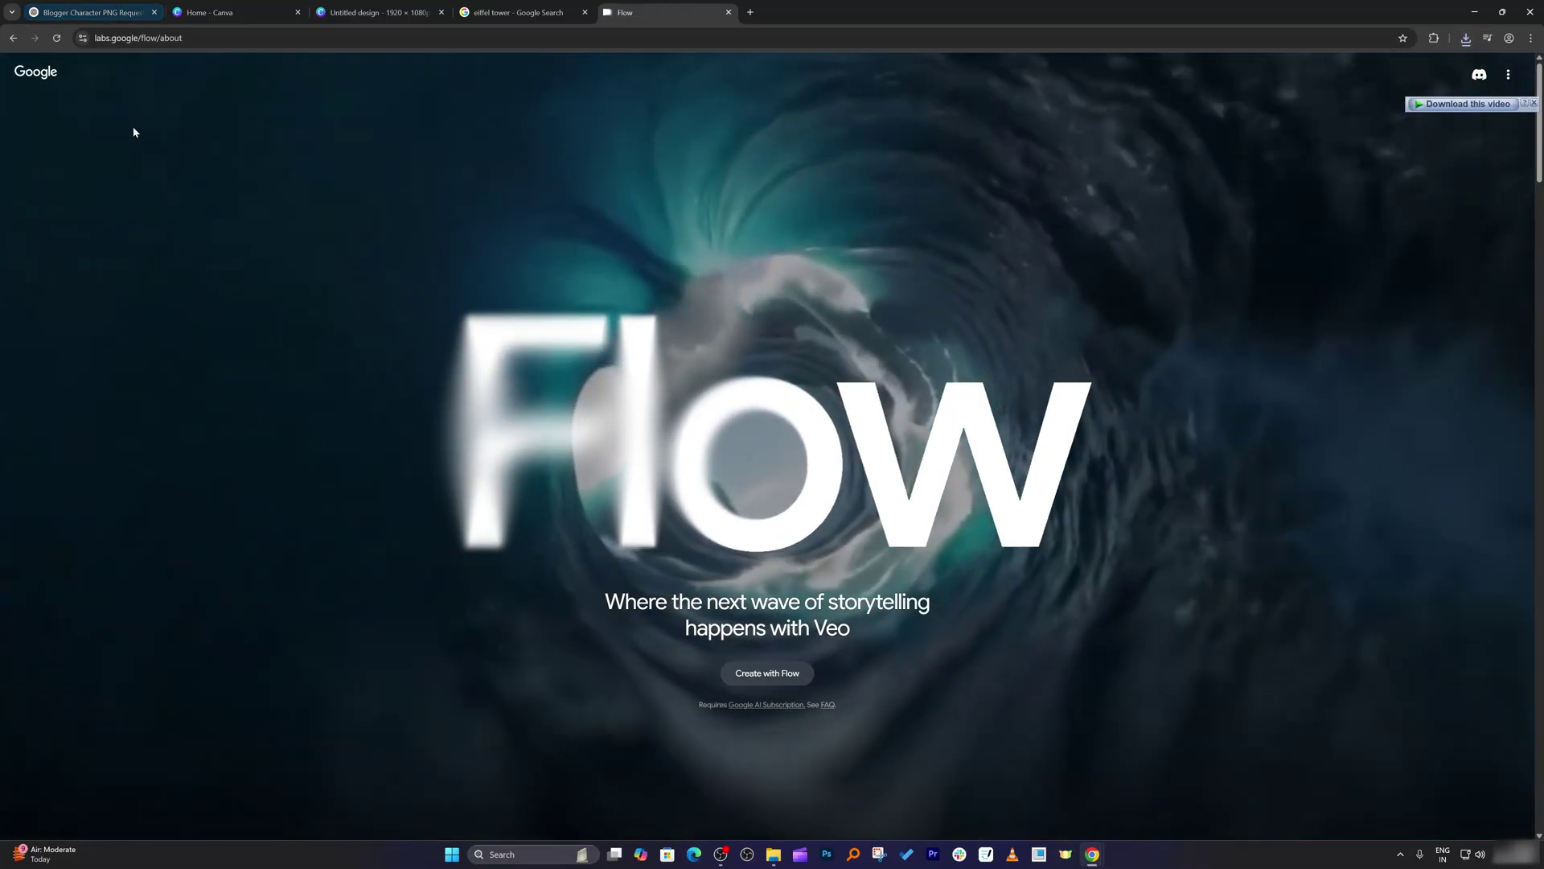
Enter the Flow creation workspace and start a new project.
click(796, 678)
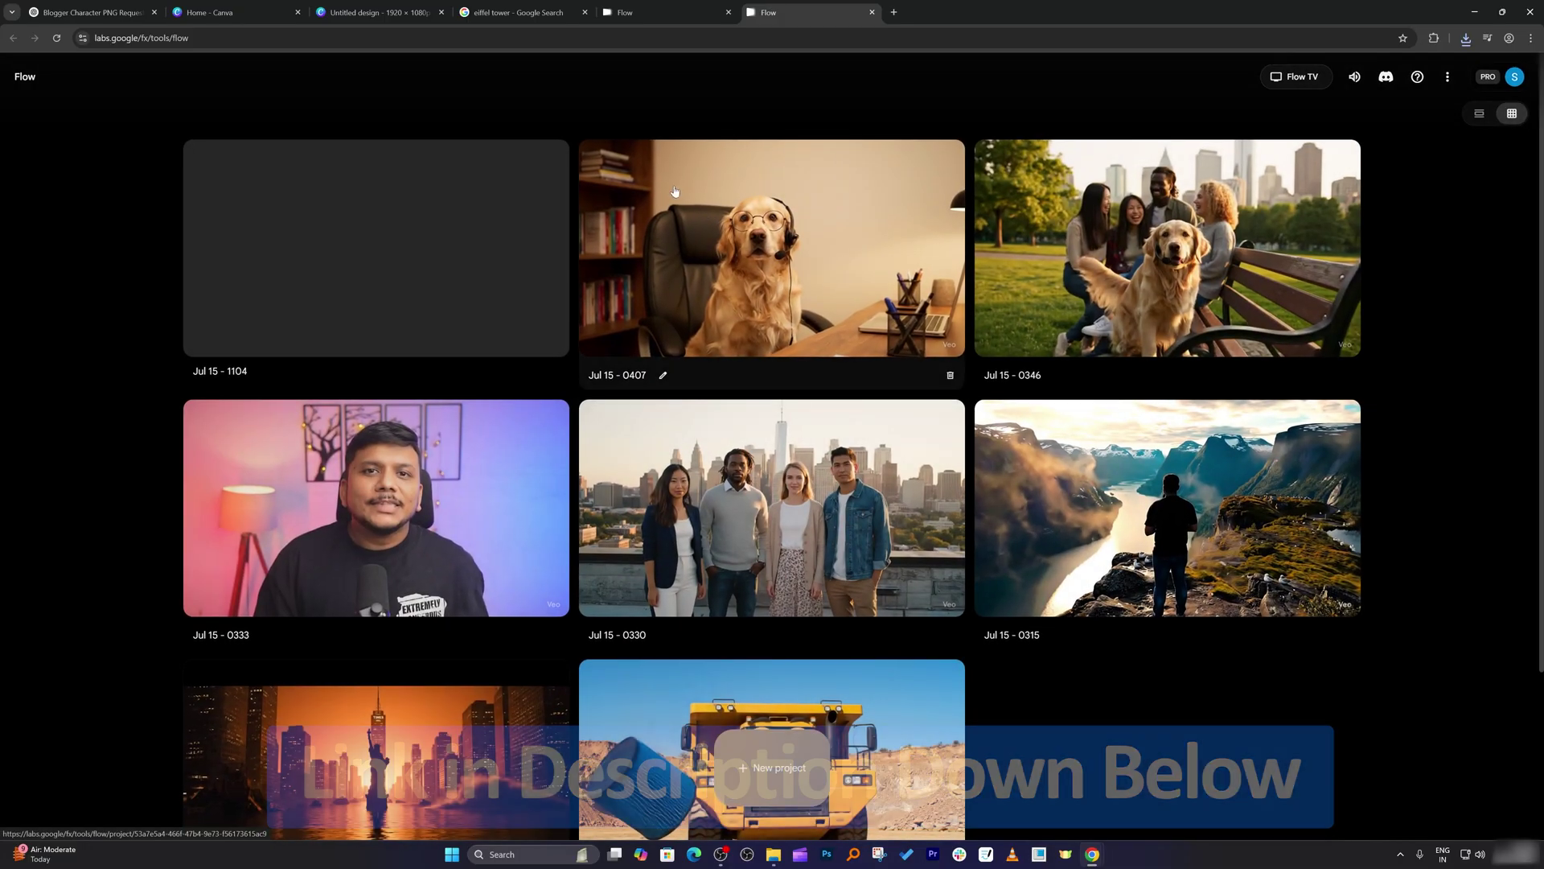
scroll(805, 434, down, 3)
click(760, 764)
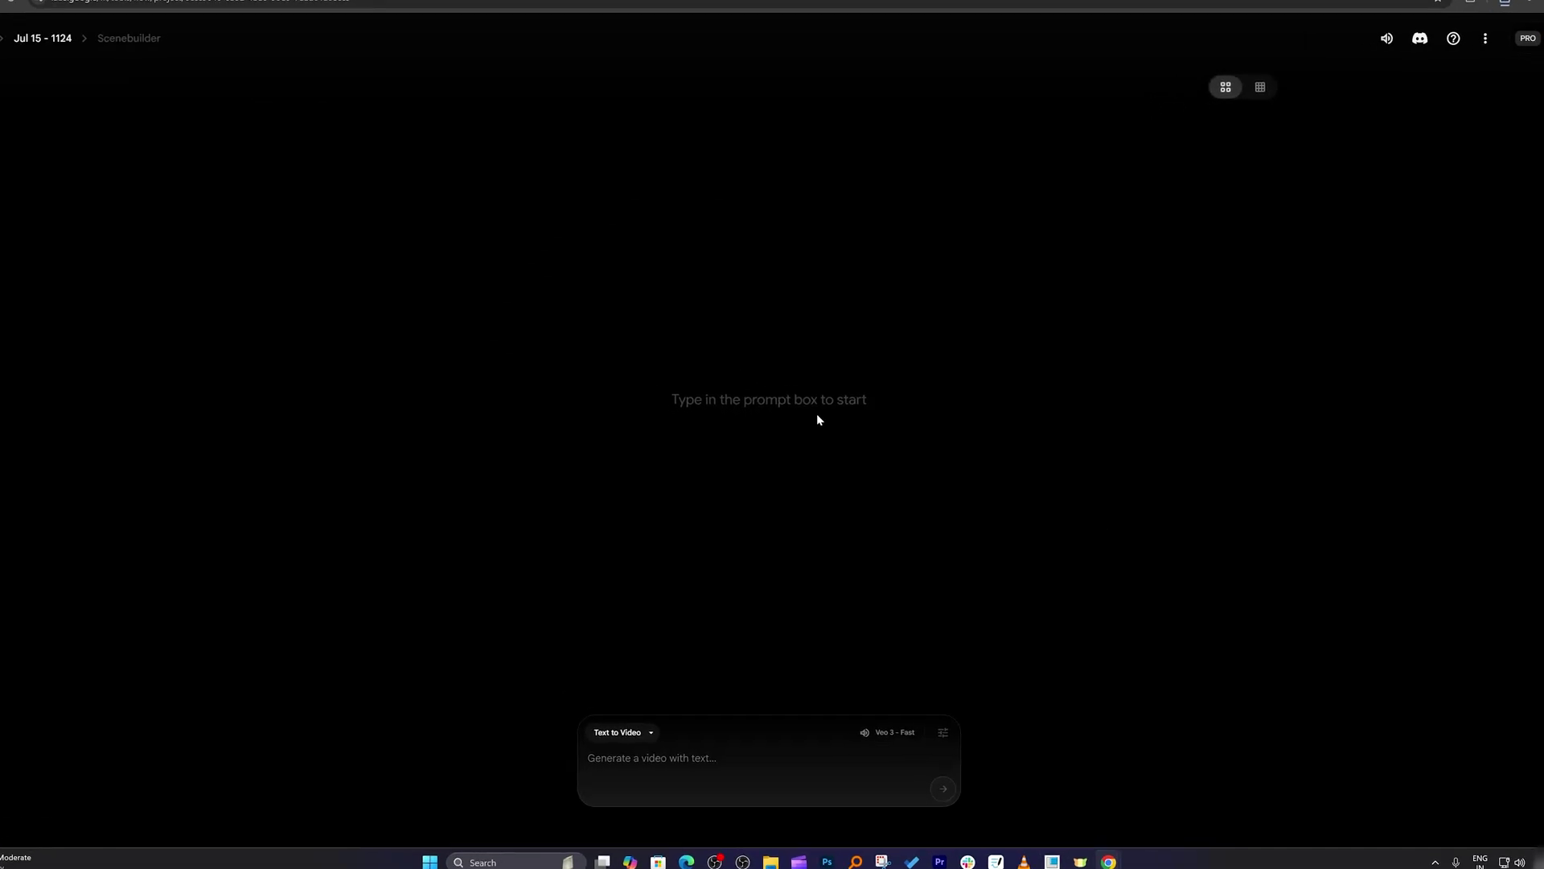
Switch the prompt mode to Frames to Video and upload Untitled design (12).png as the first frame, saving its crop.
click(605, 743)
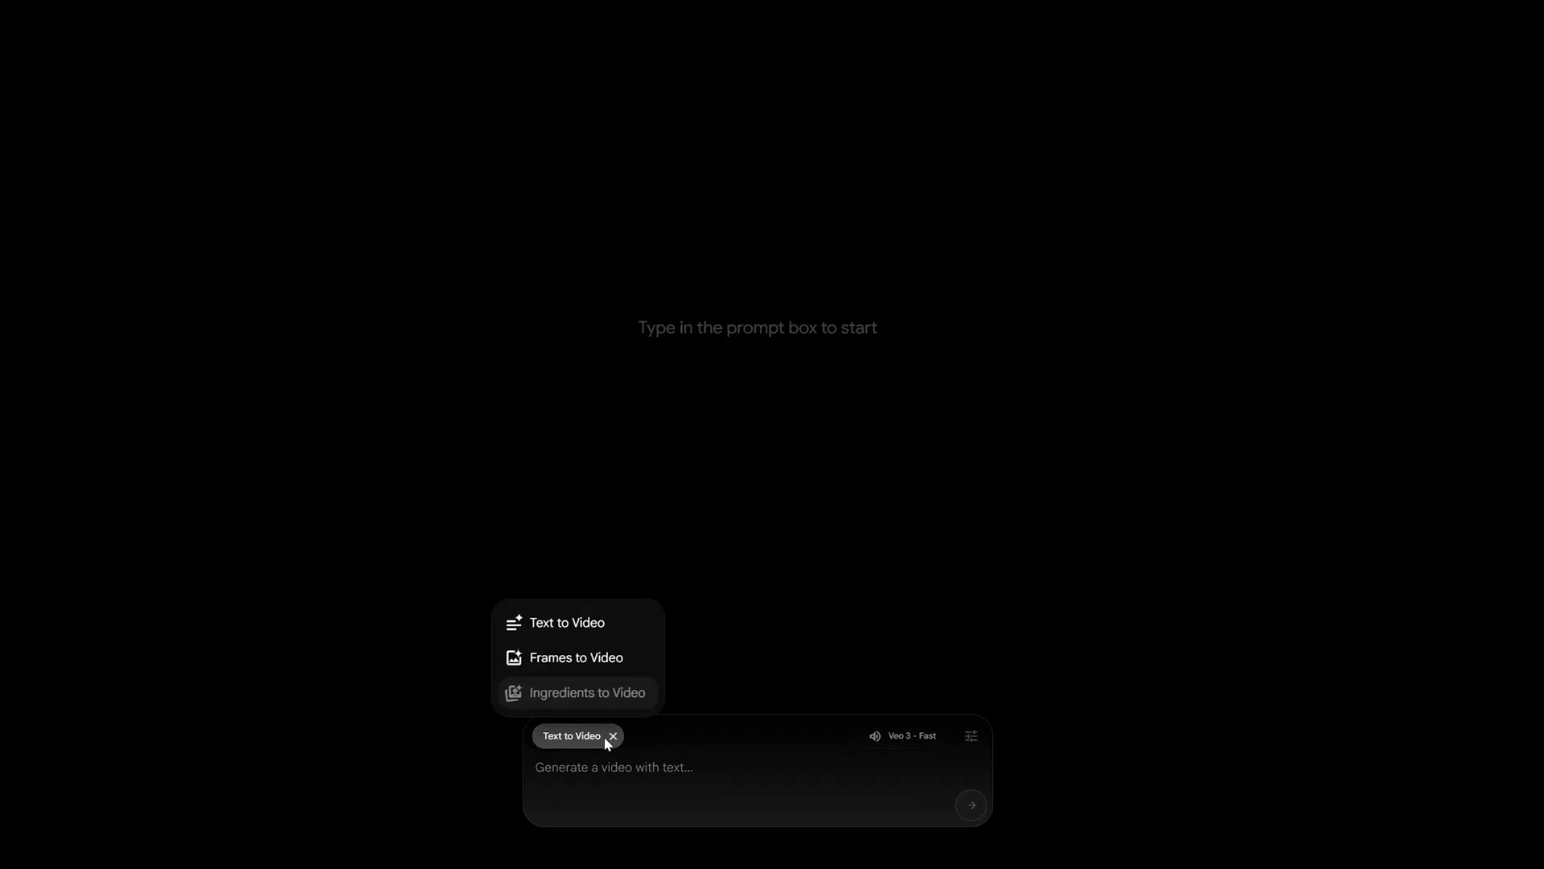
click(588, 667)
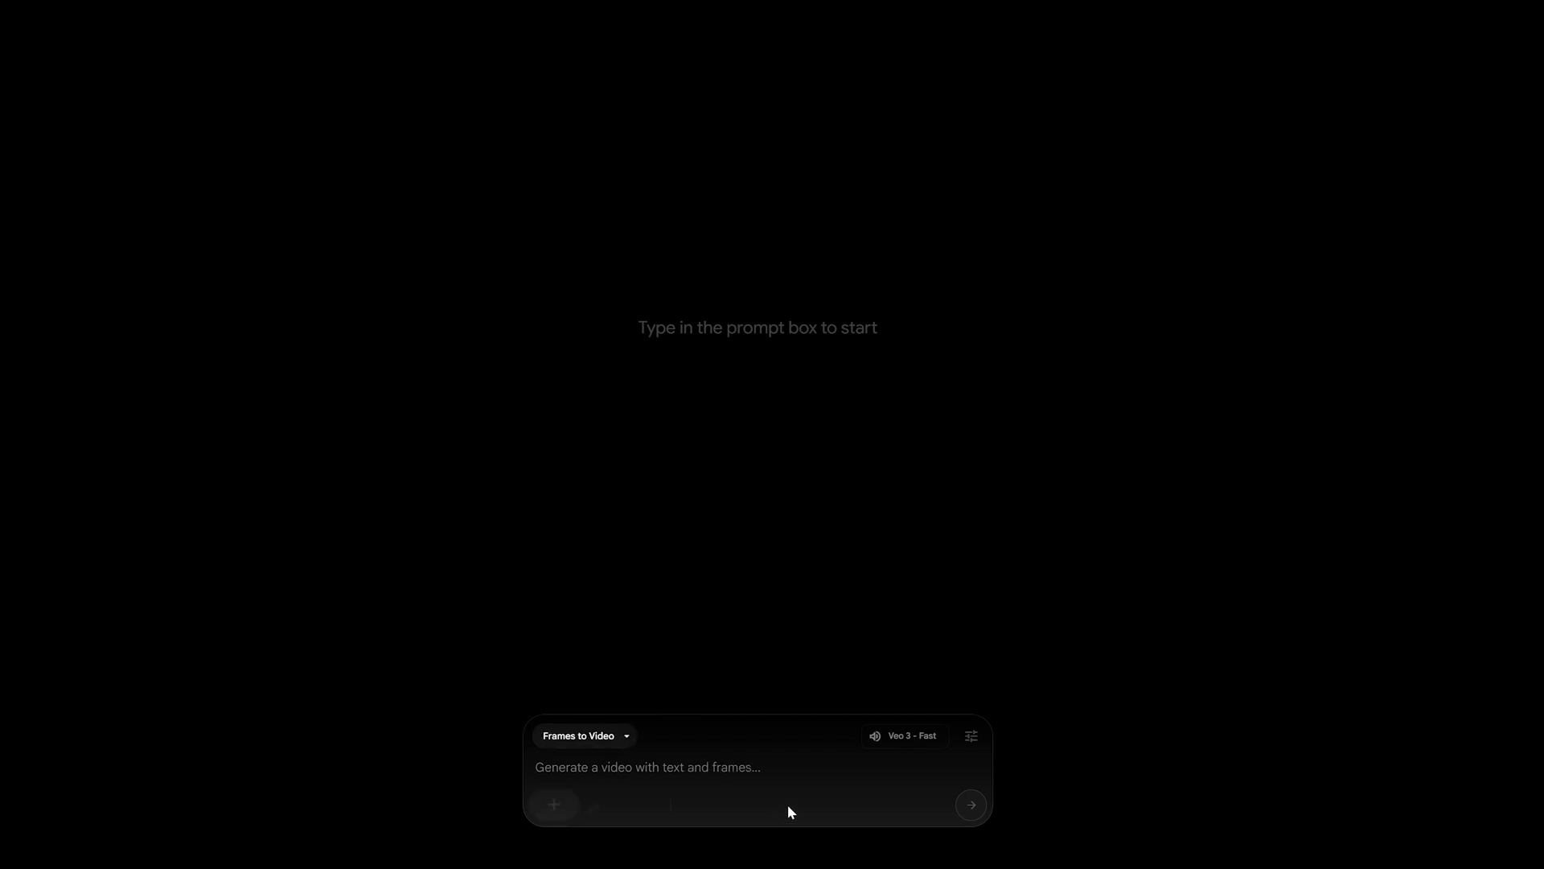
click(557, 817)
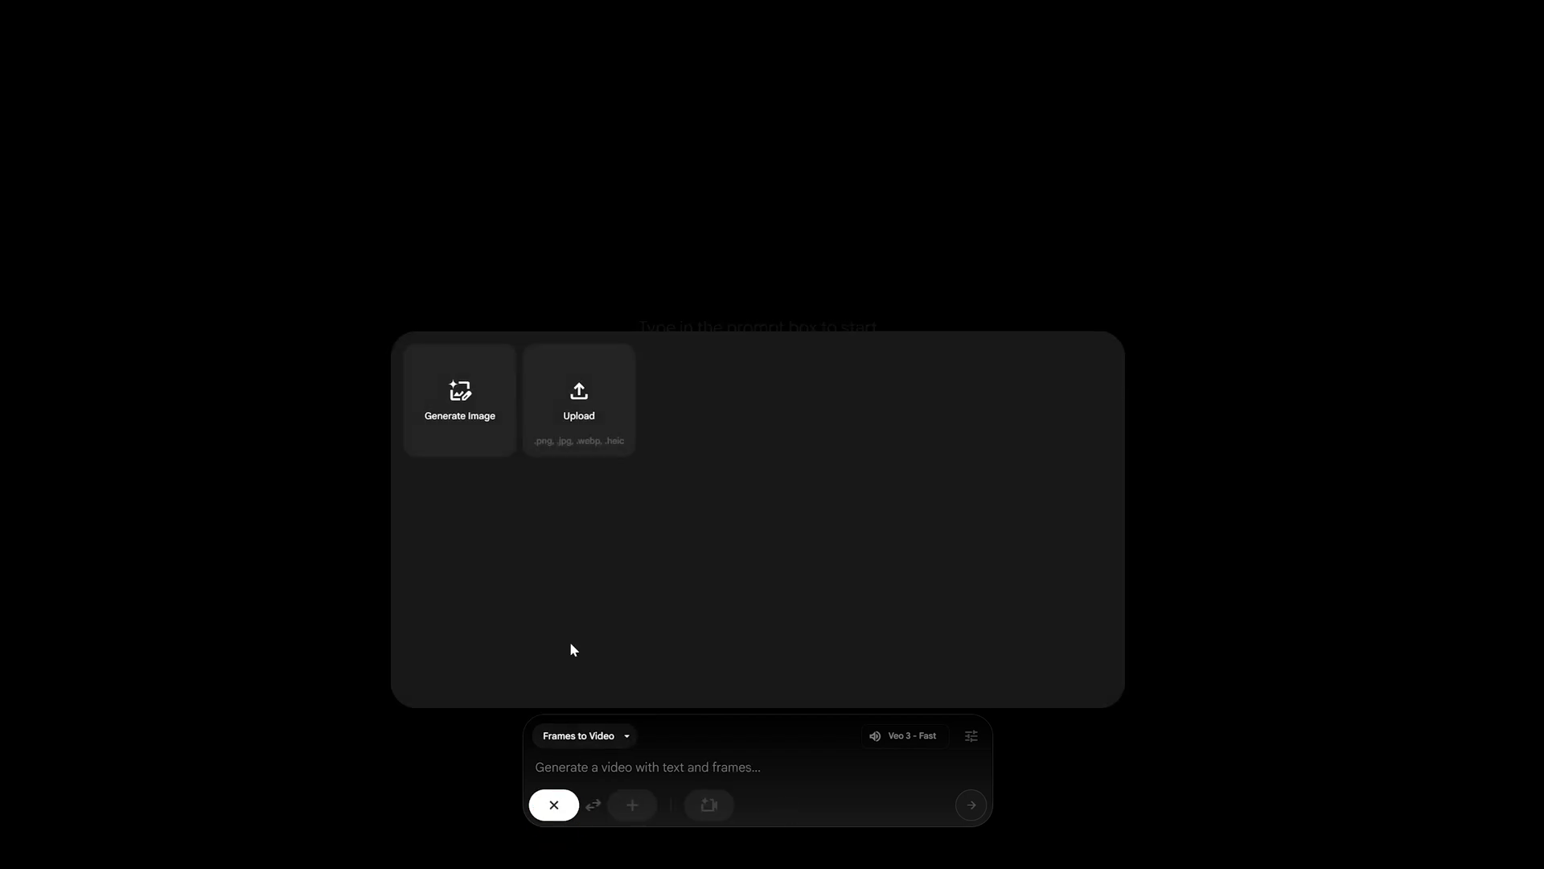
click(546, 406)
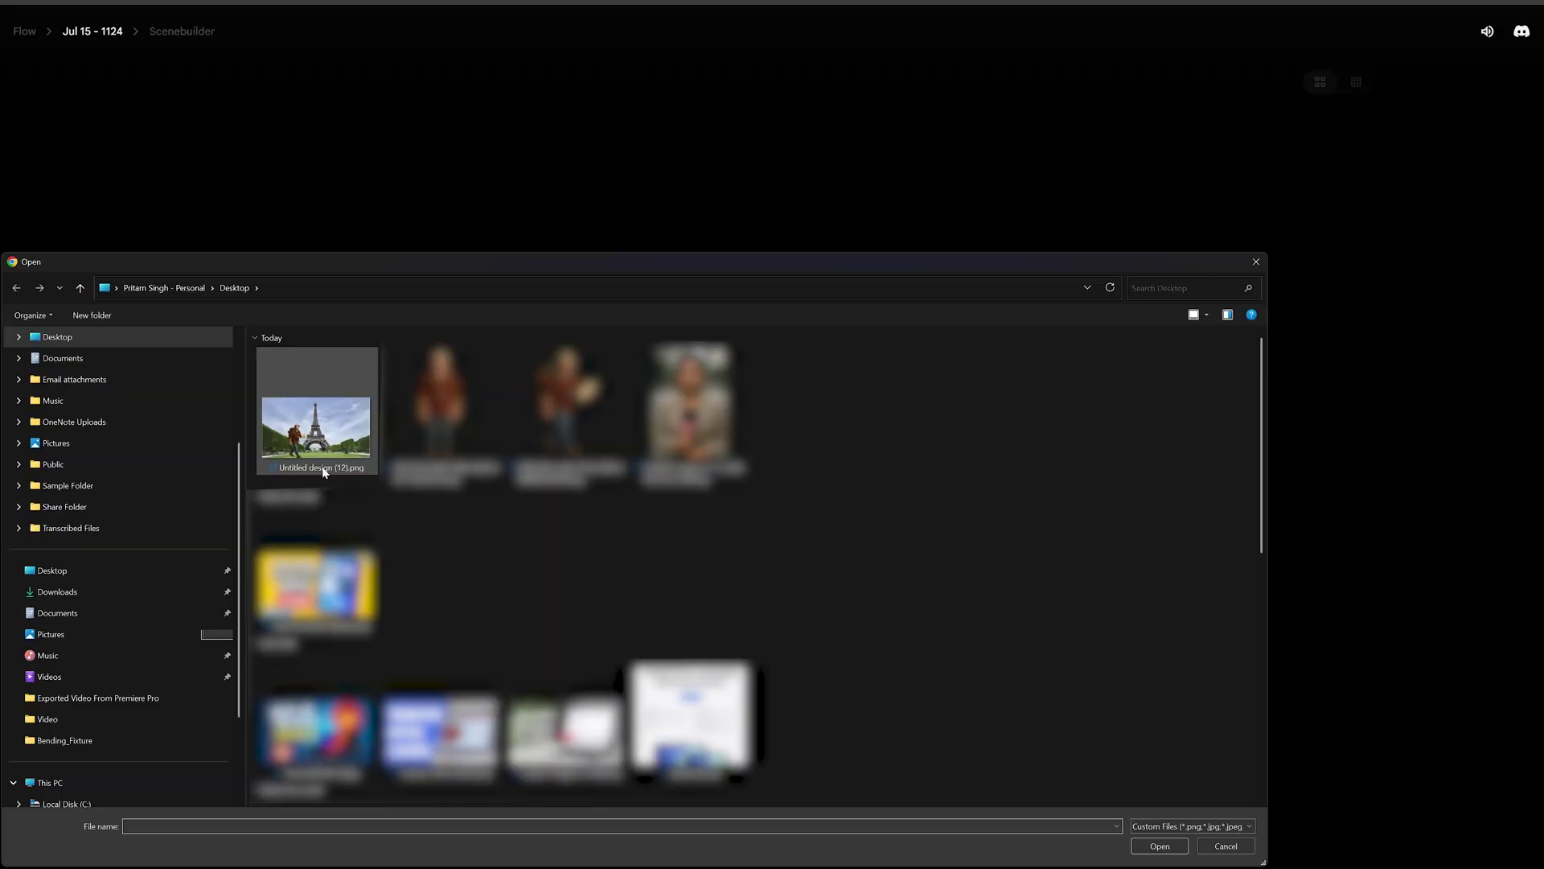
double_click(359, 431)
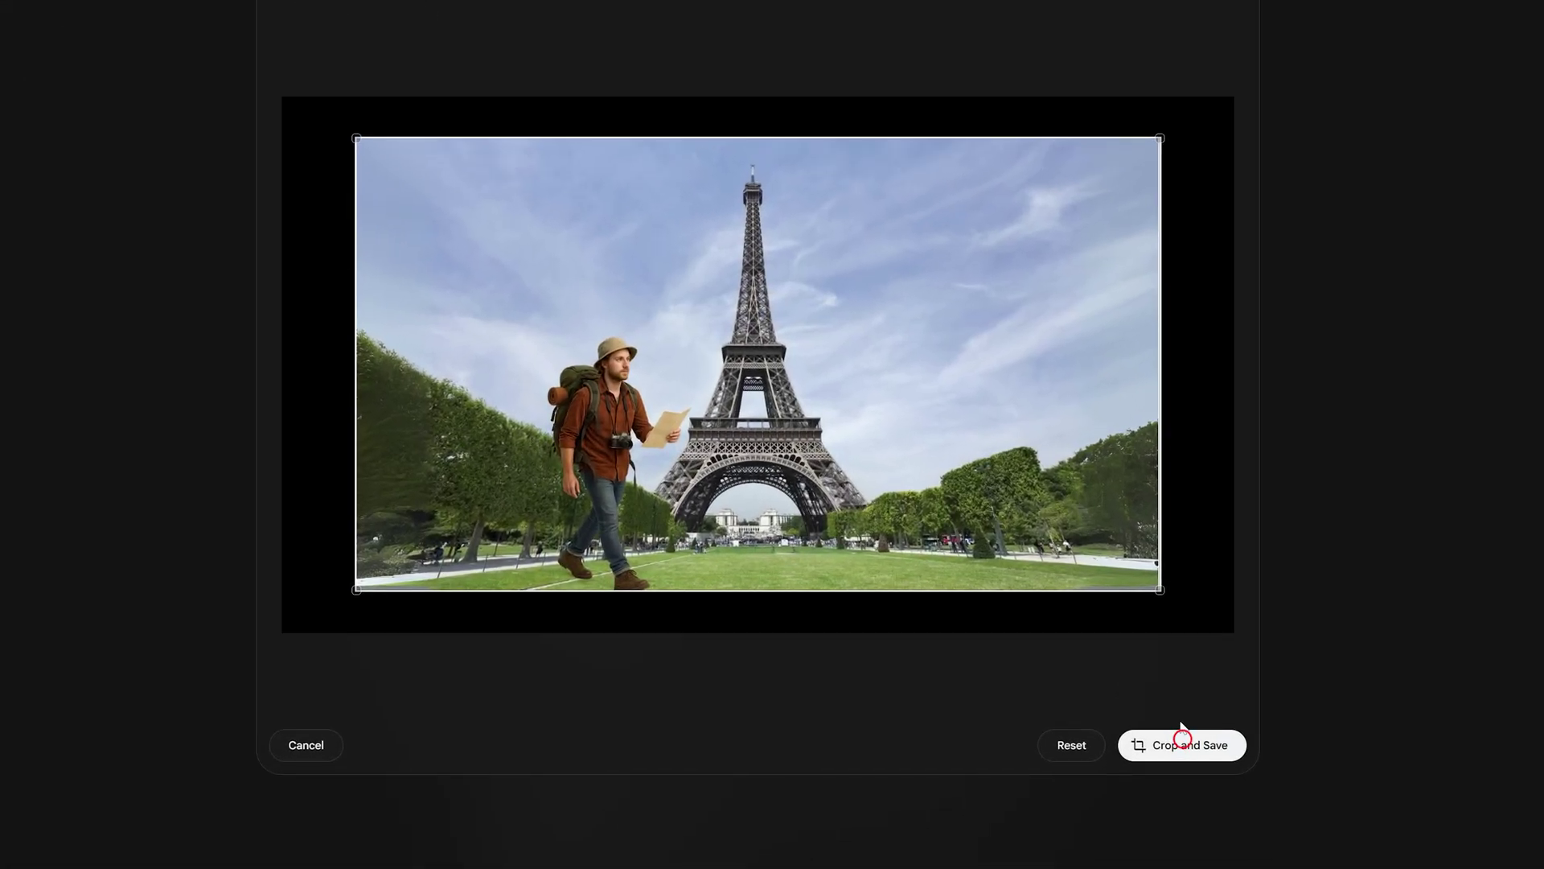
click(1180, 738)
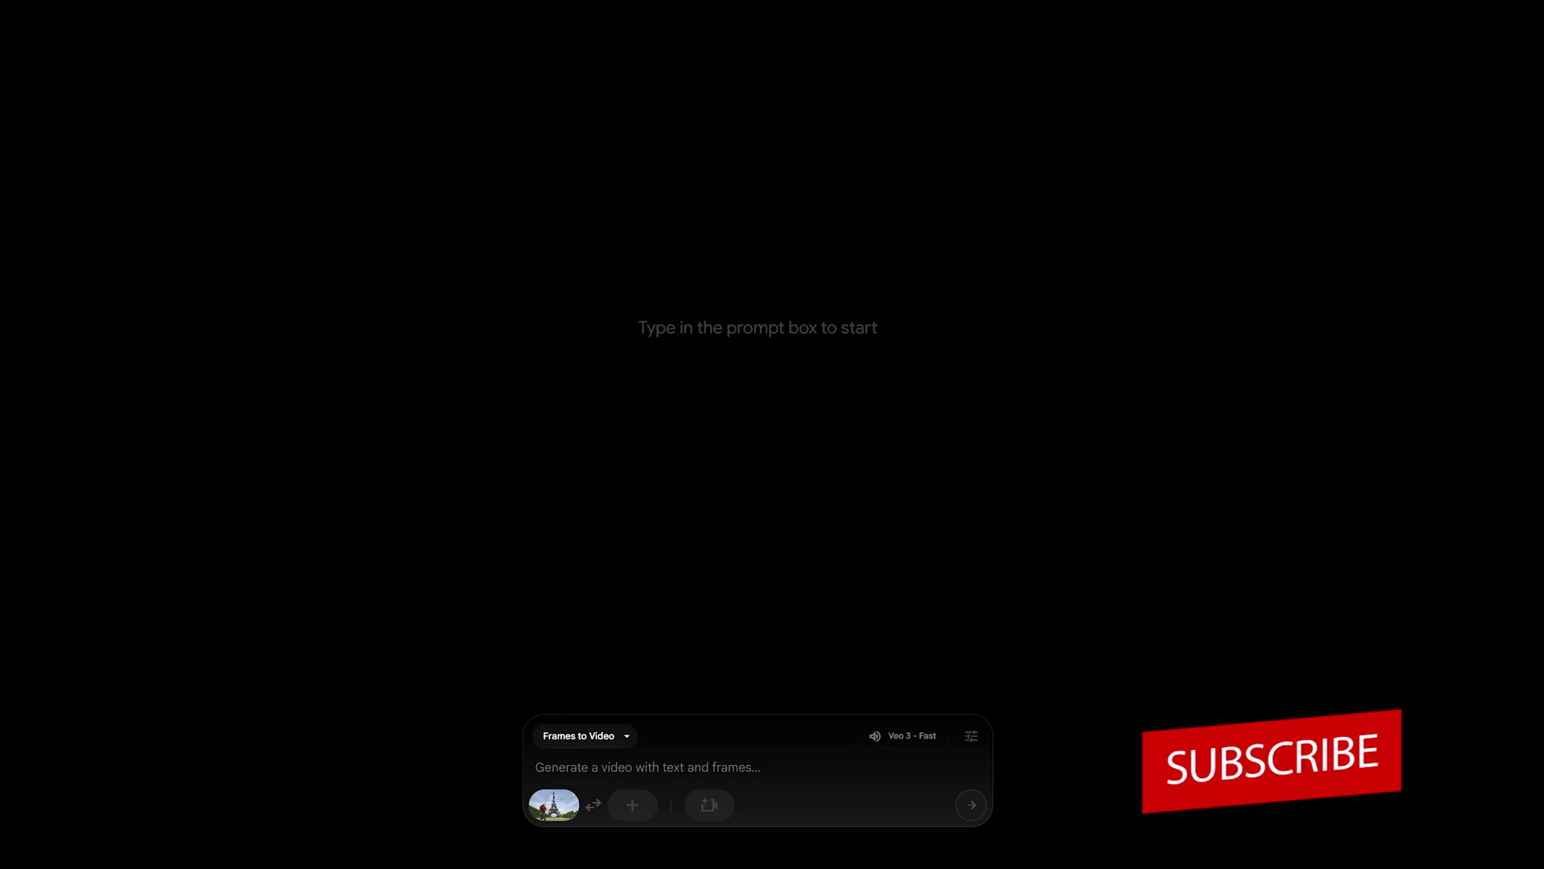
mouse_move(543, 716)
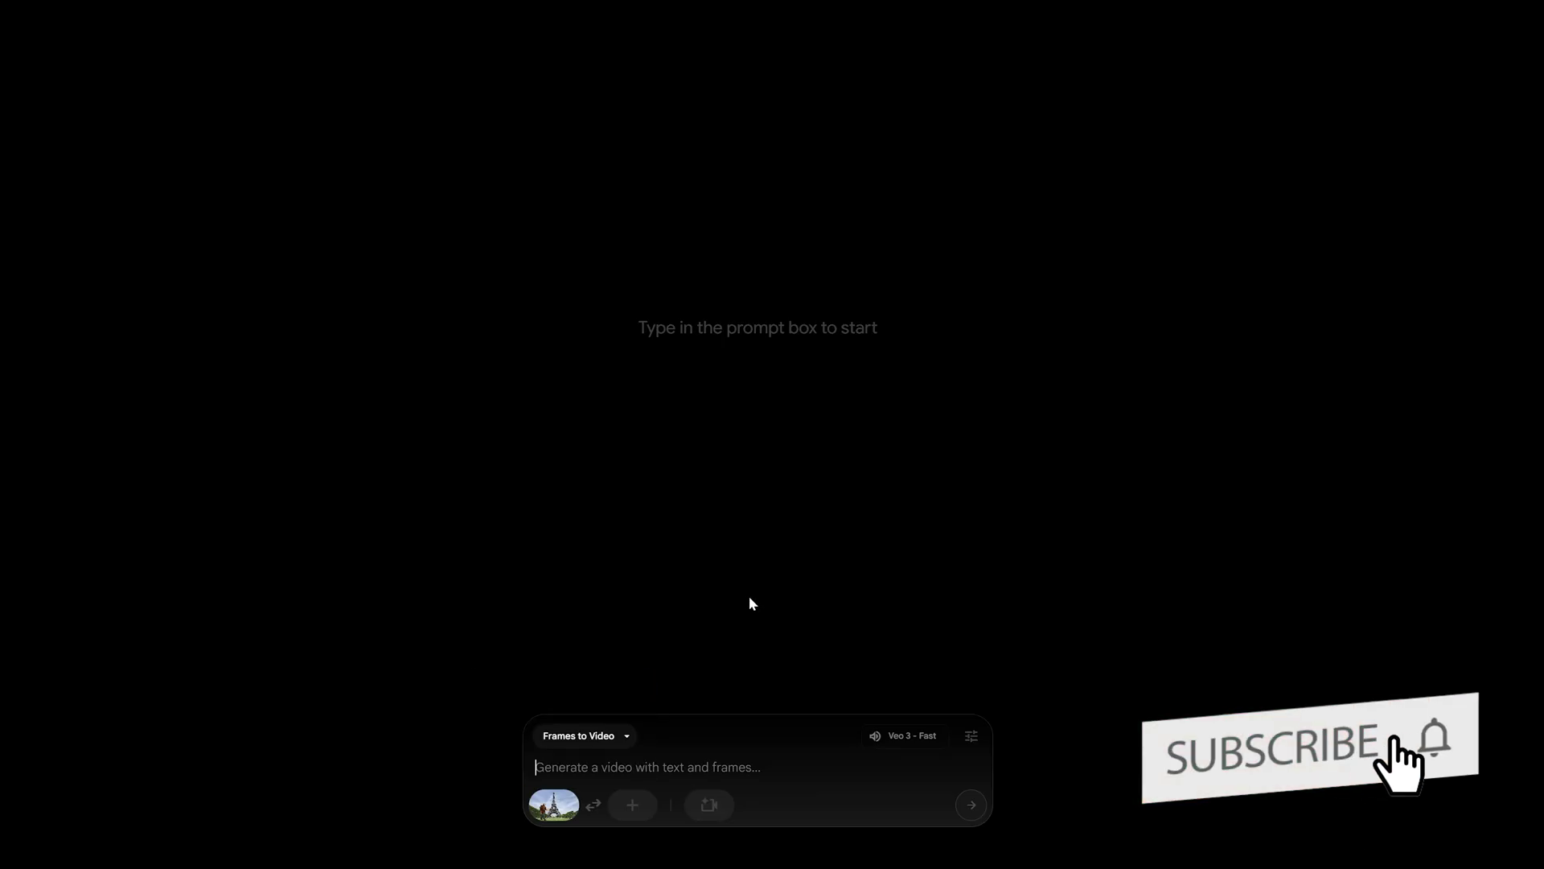
mouse_move(569, 815)
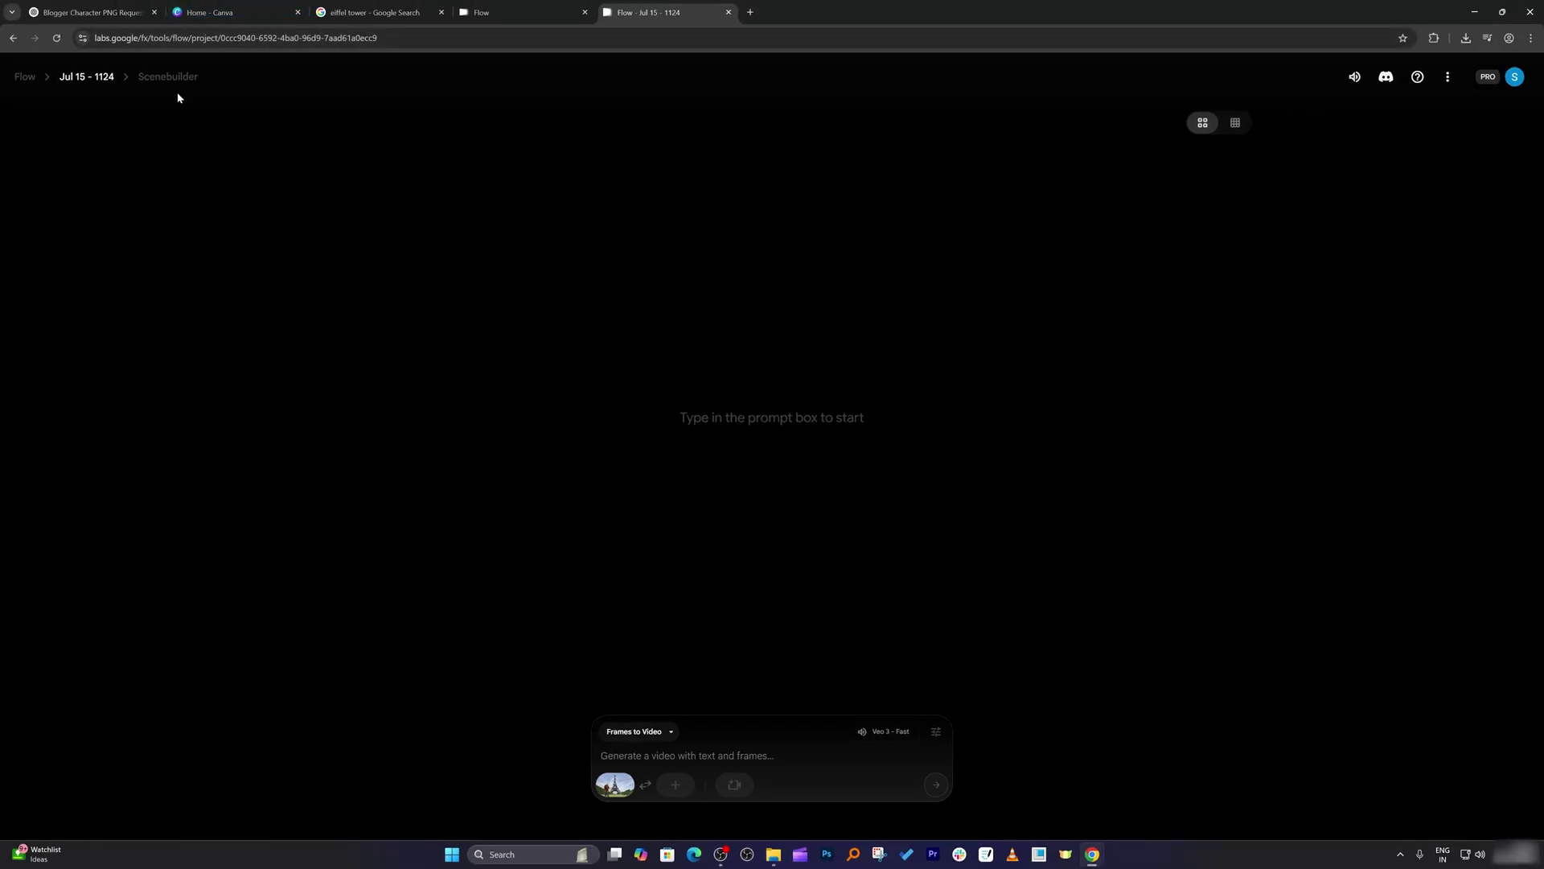
Switch to ChatGPT and request a detailed Google Veo 3 prompt for the blogger at the Eiffel Tower talking about generating consistent characters.
click(129, 12)
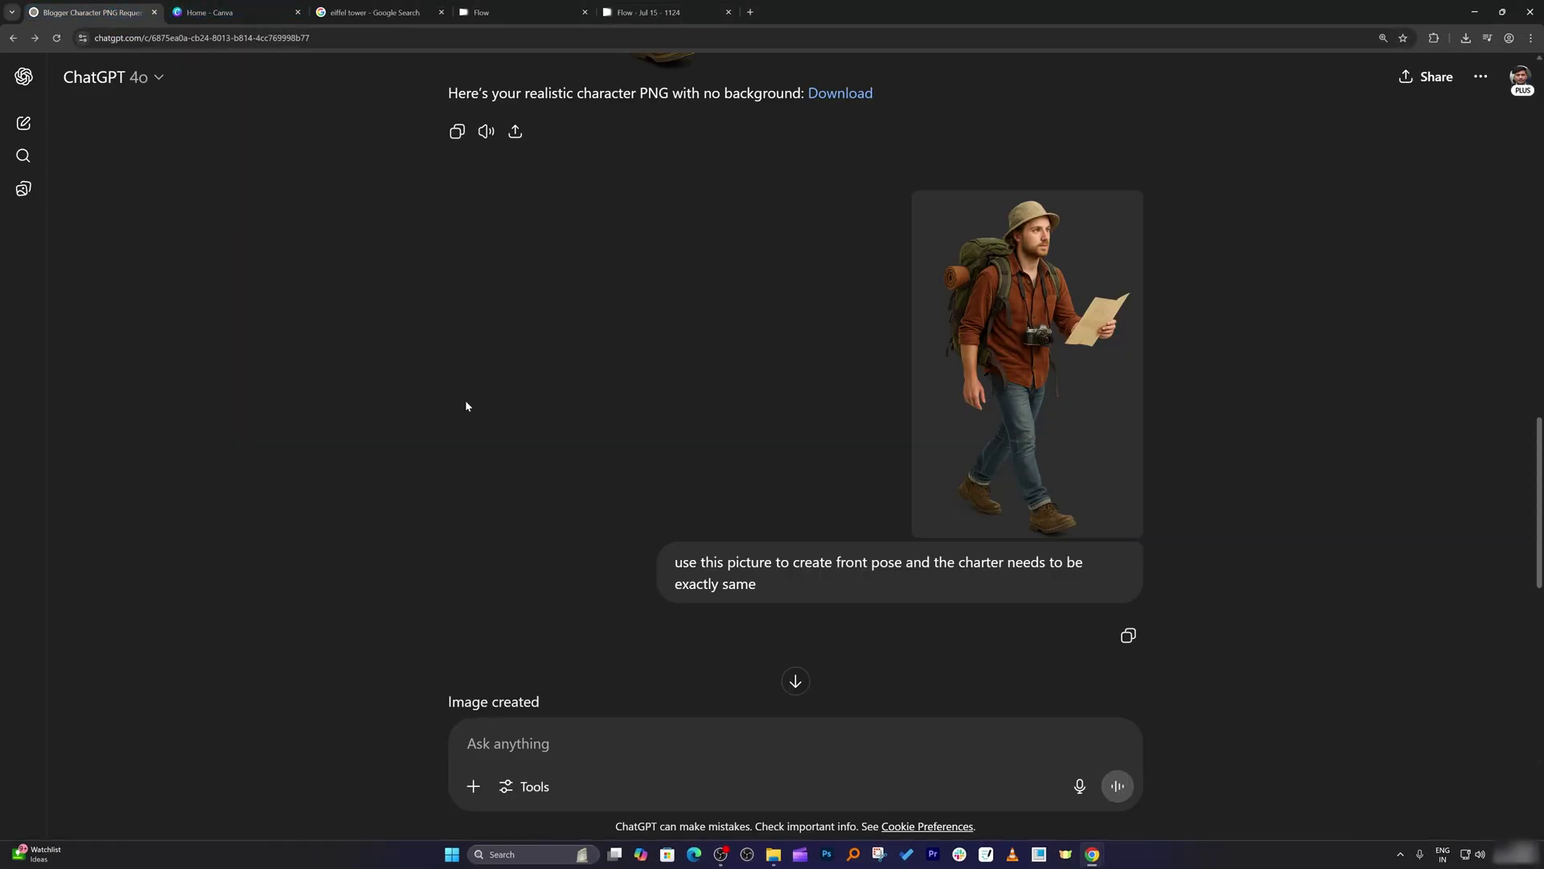
scroll(465, 406, down, 9)
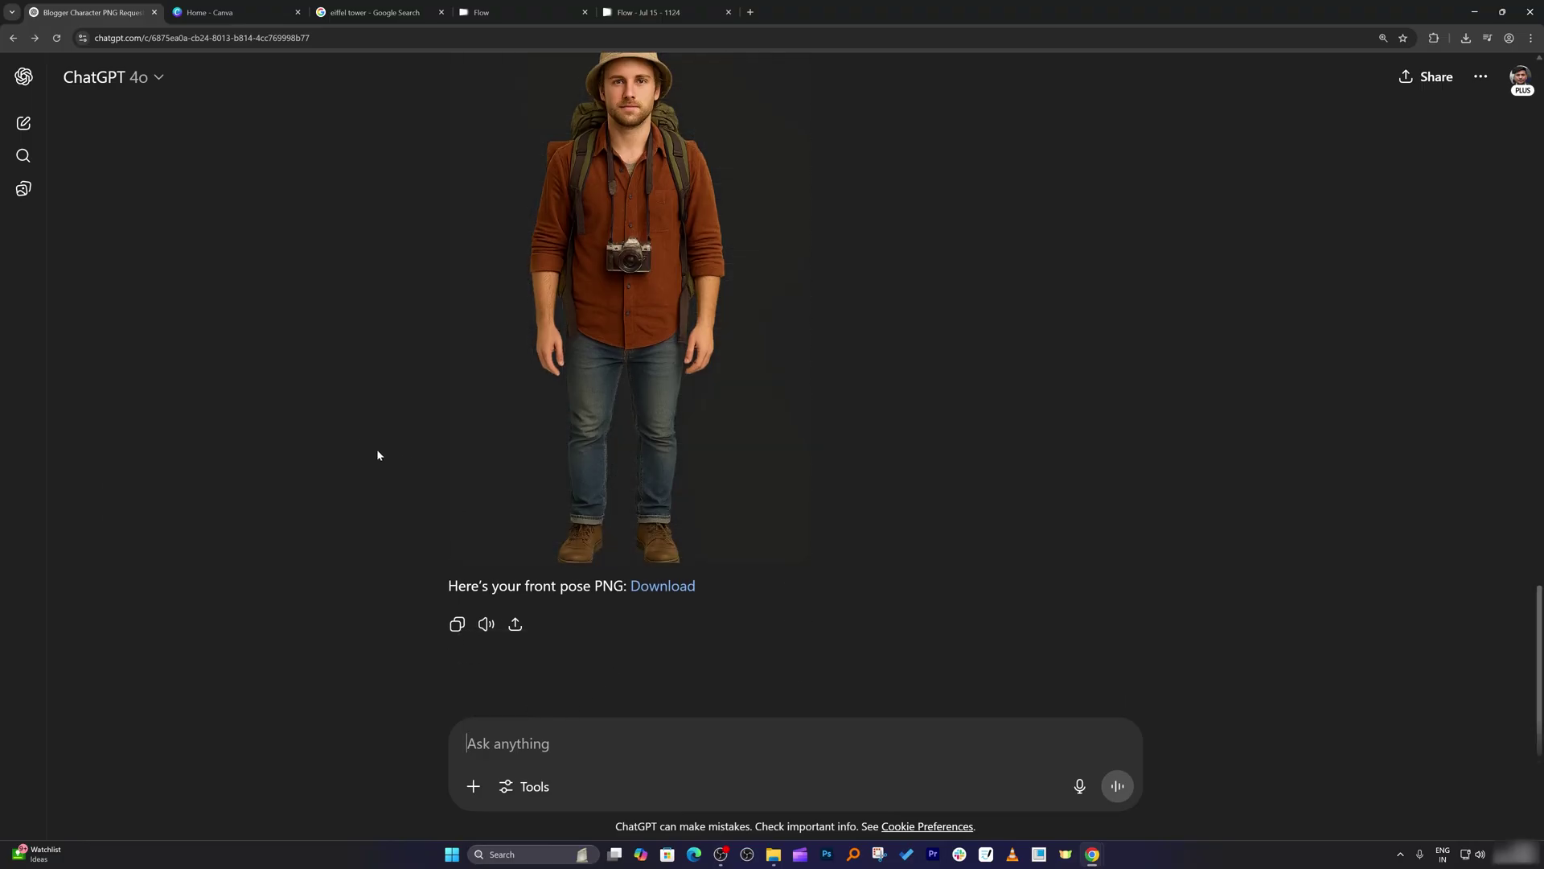
key(super+h)
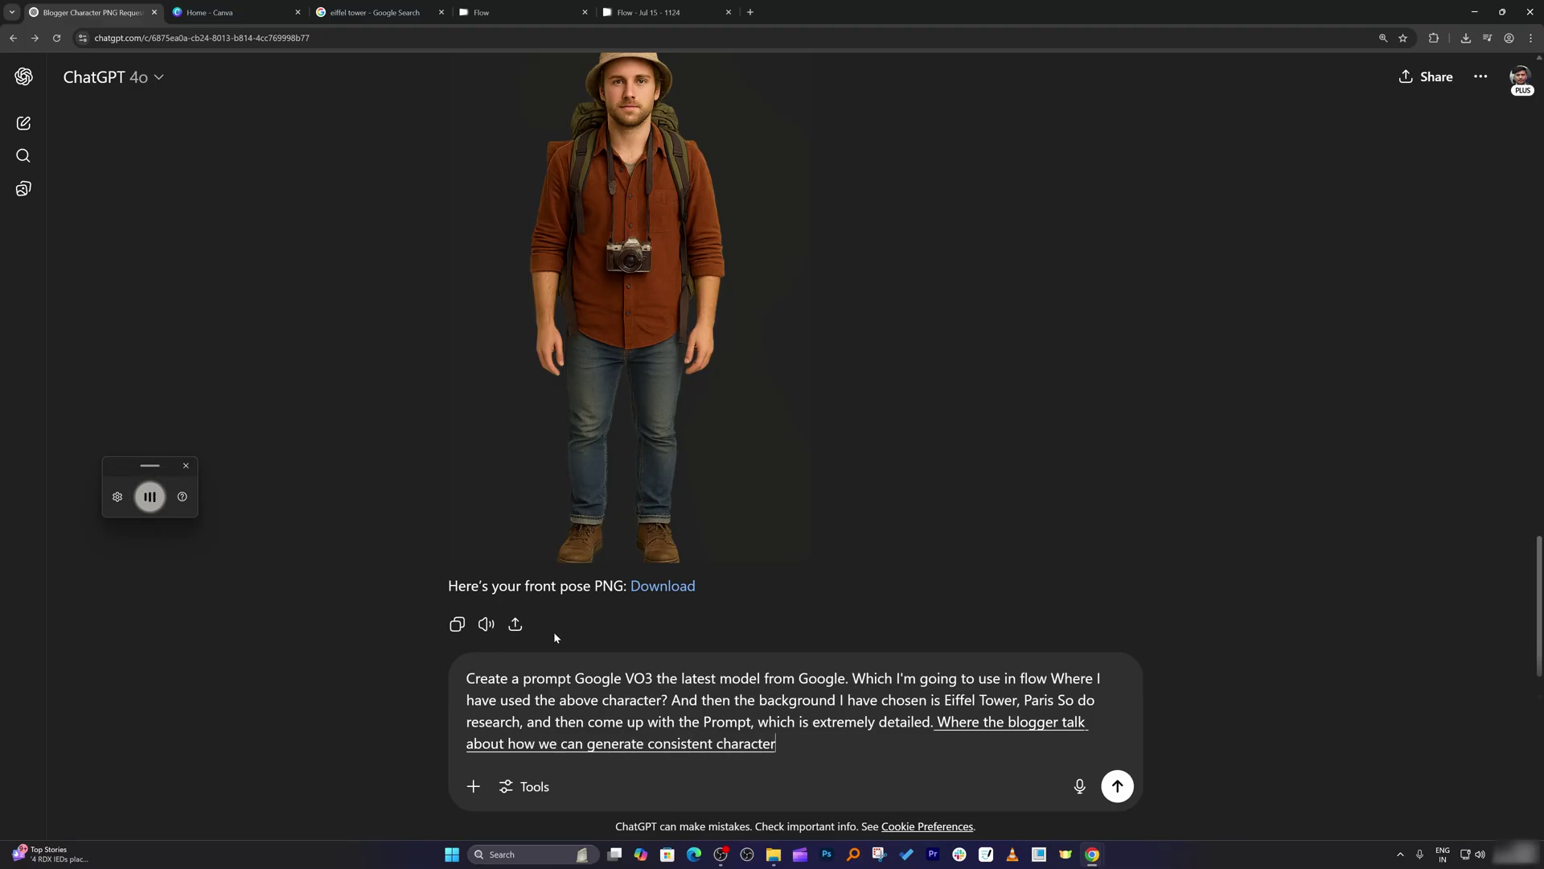
click(1117, 786)
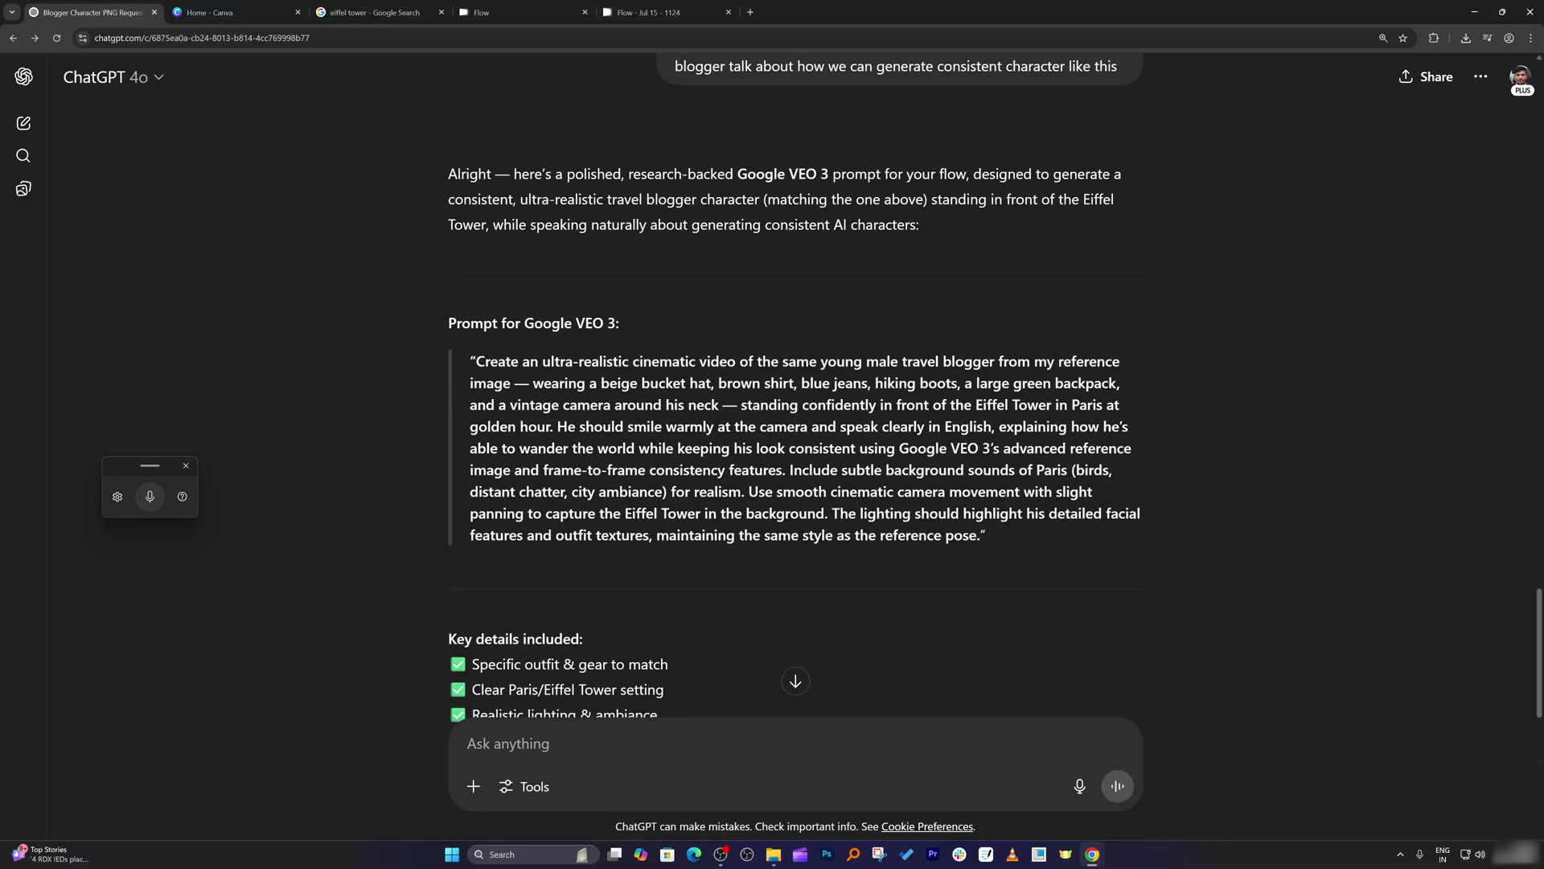
Copy the generated Eiffel Tower prompt text from ChatGPT and paste it into the Frames to Video prompt in Flow.
drag(476, 361, 986, 535)
right_click(925, 518)
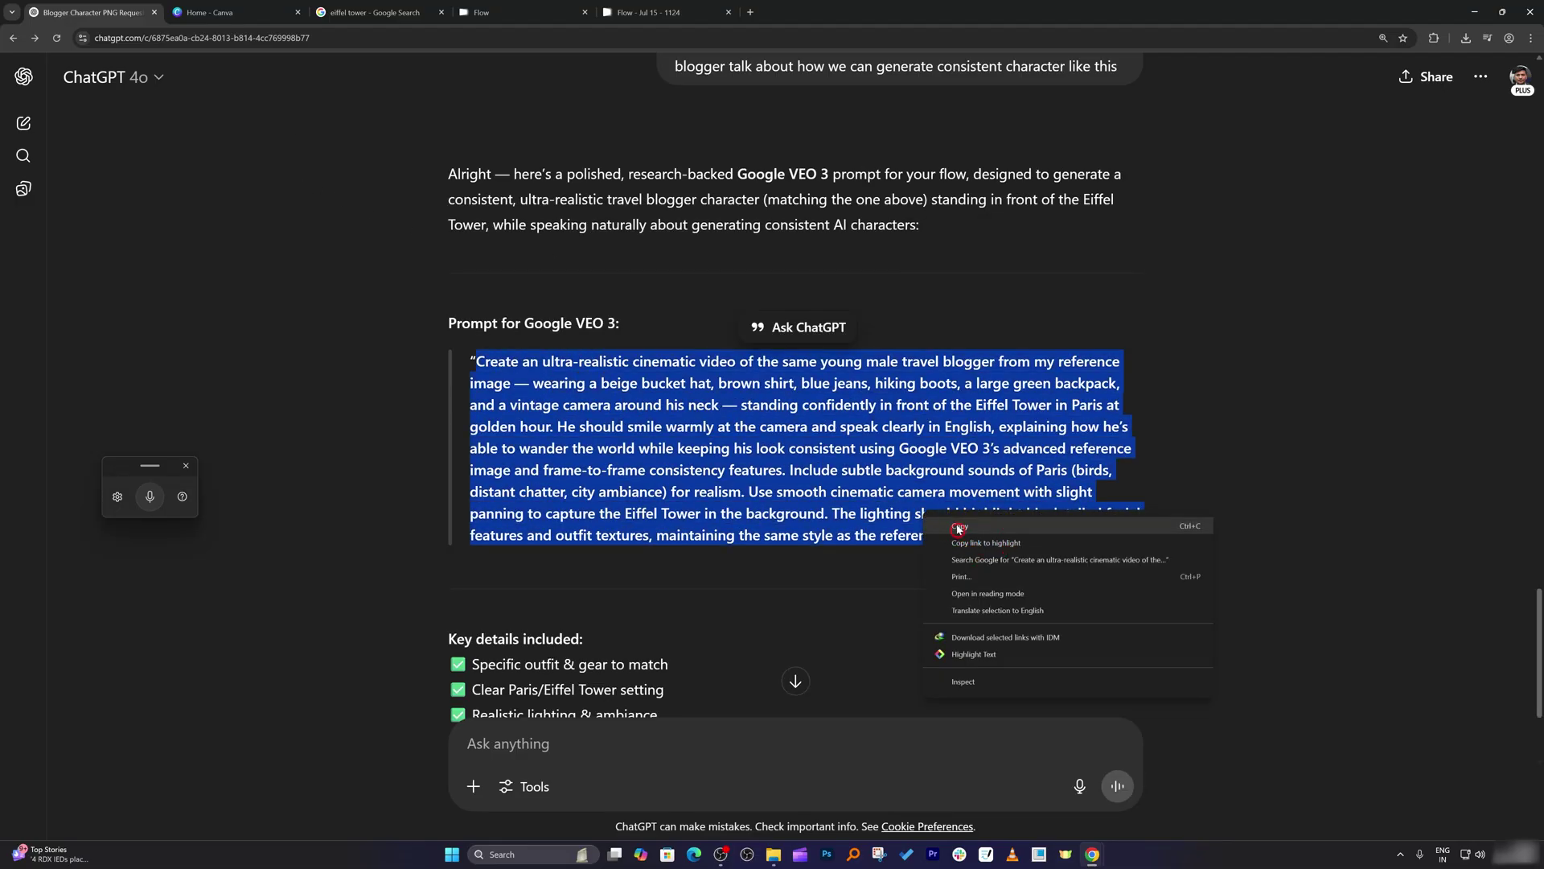
click(958, 527)
scroll(695, 311, down, 3)
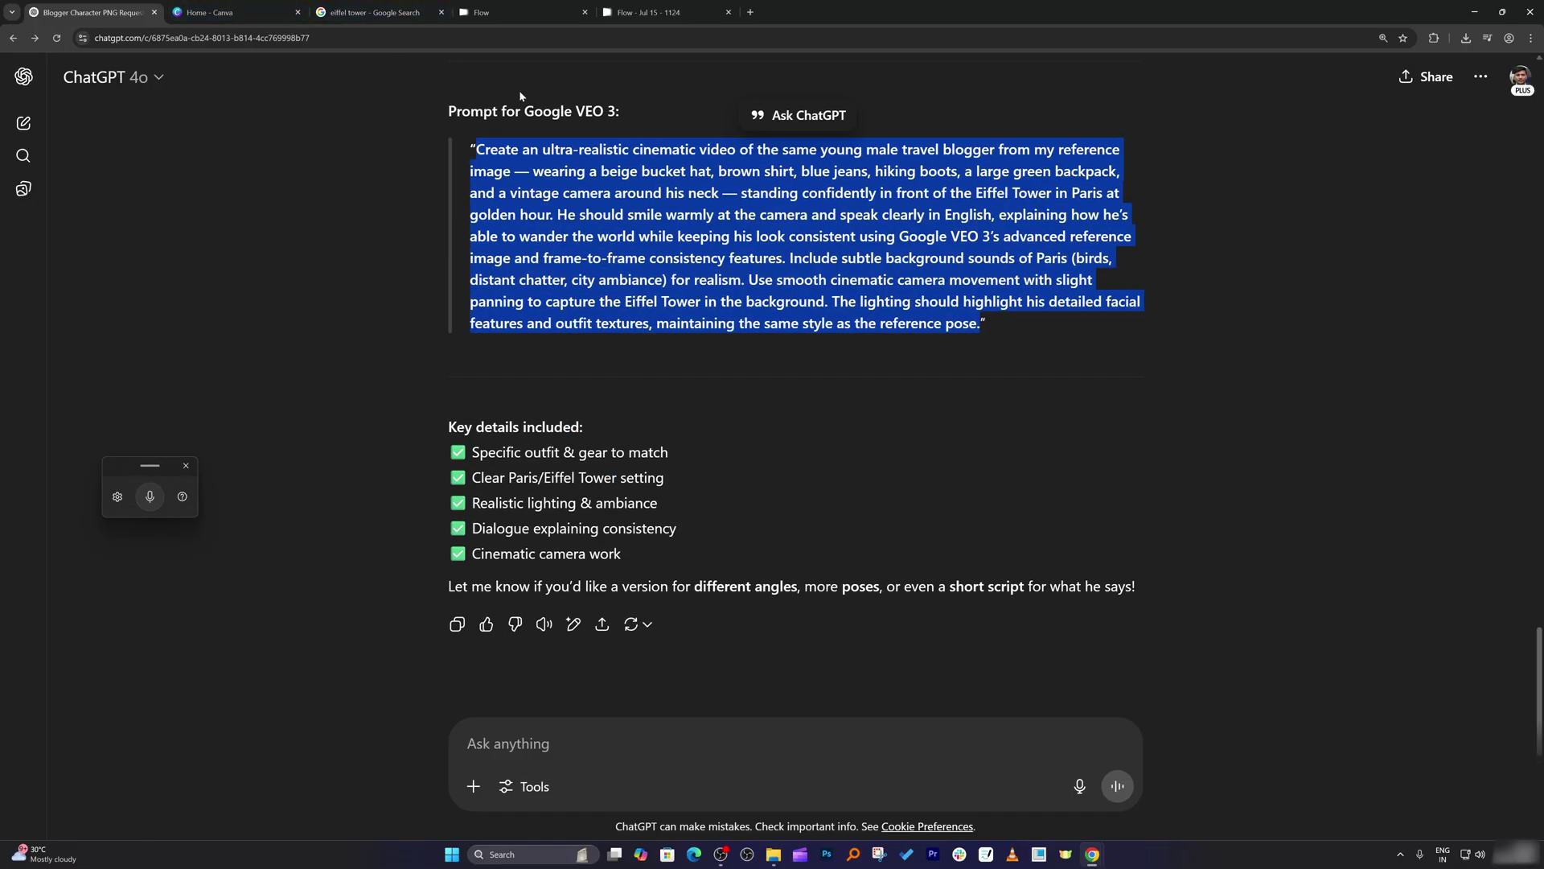
click(635, 10)
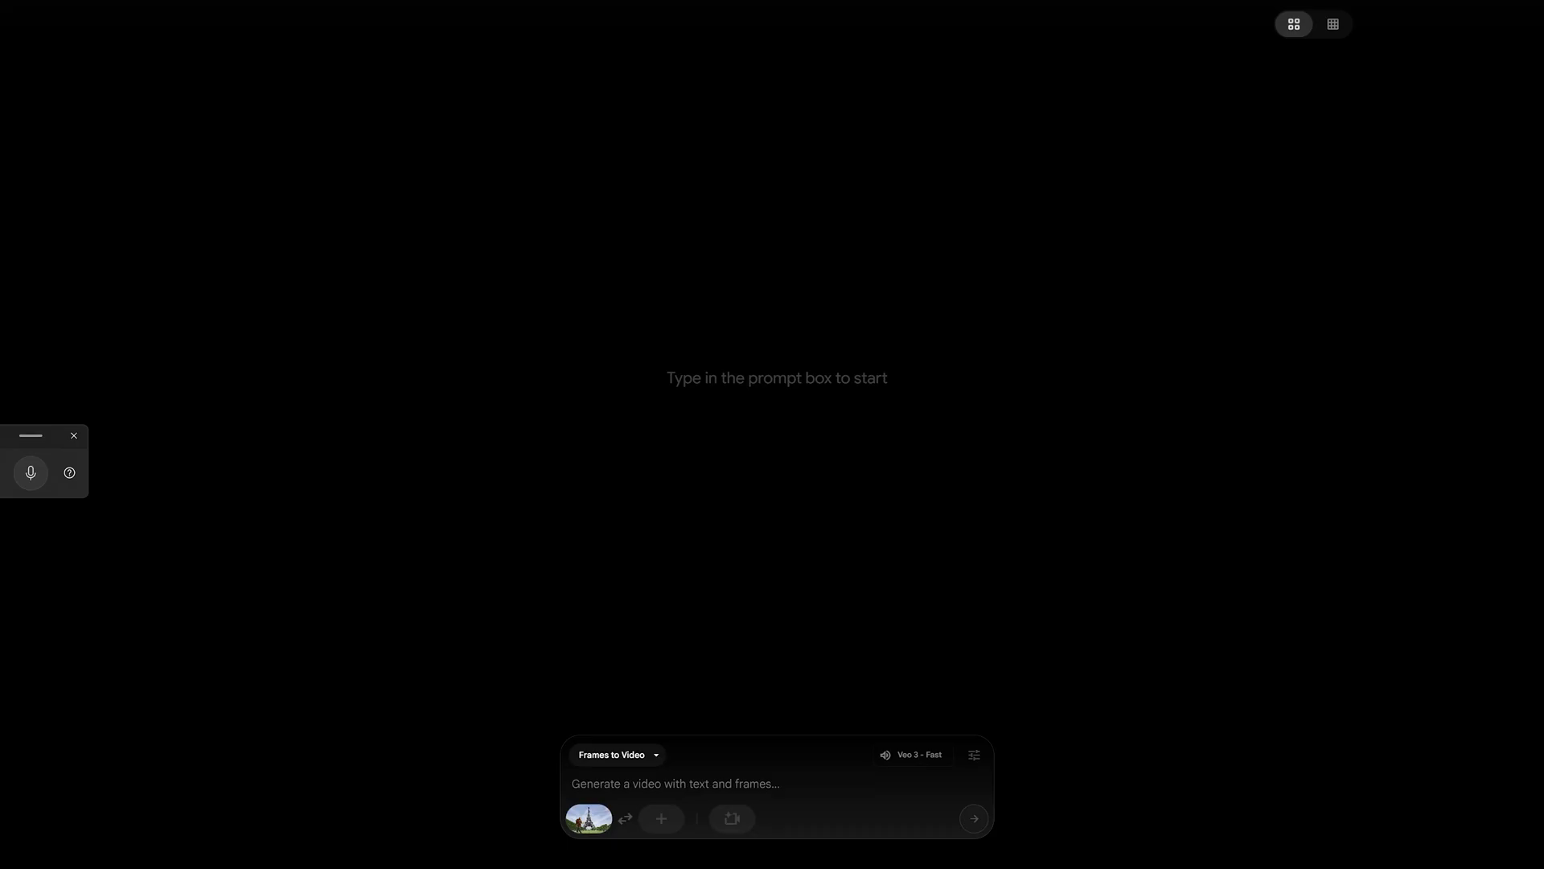
key(ctrl+v)
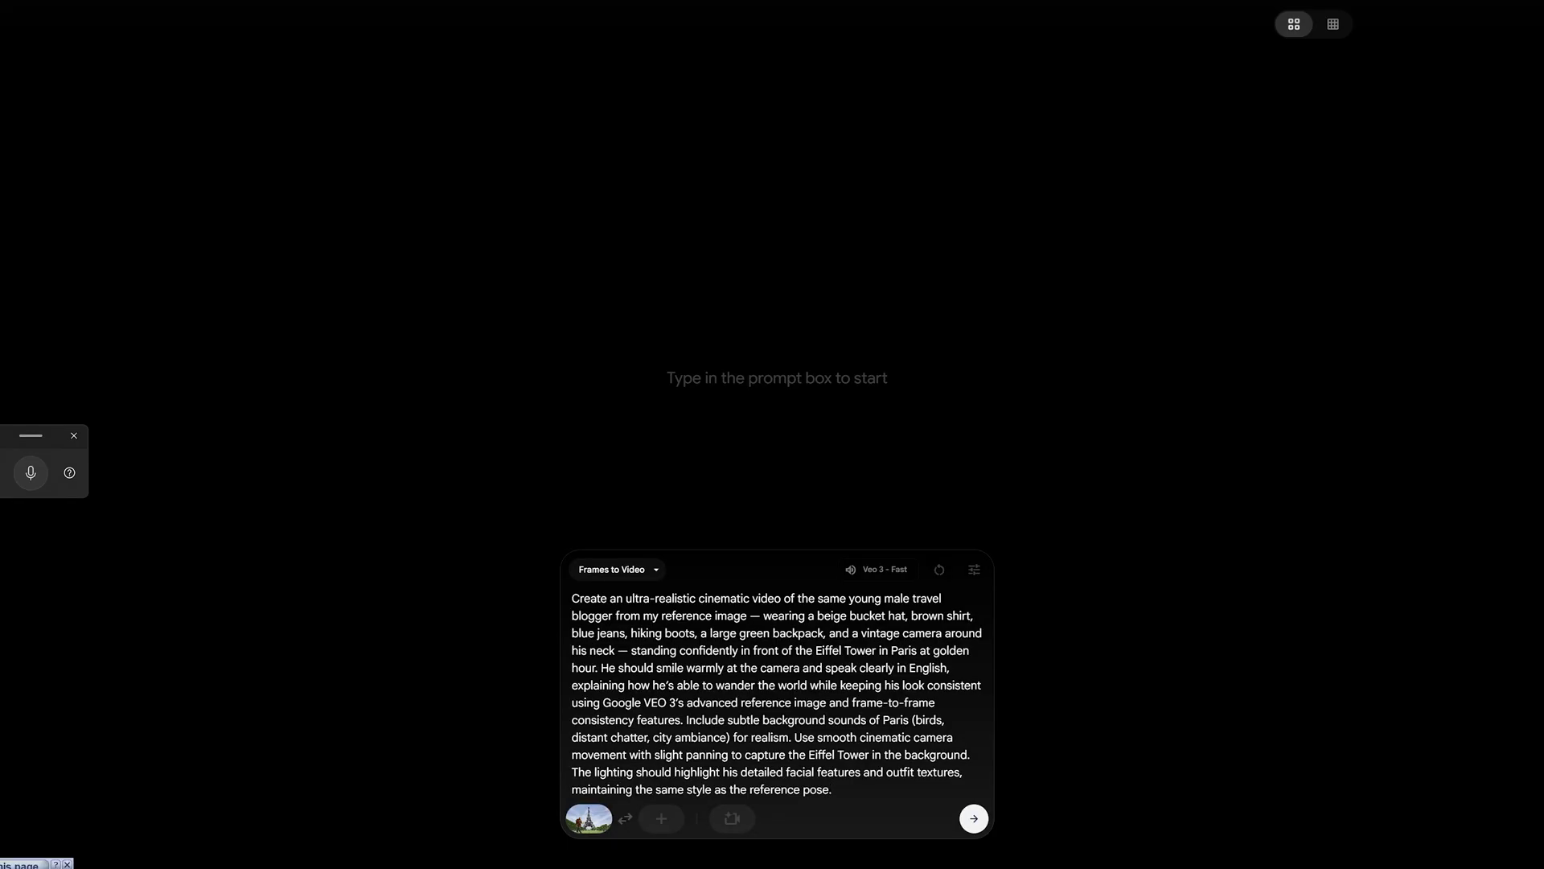
Preview the camera motion presets, choose Orbit right, and generate the video.
click(732, 818)
mouse_move(540, 265)
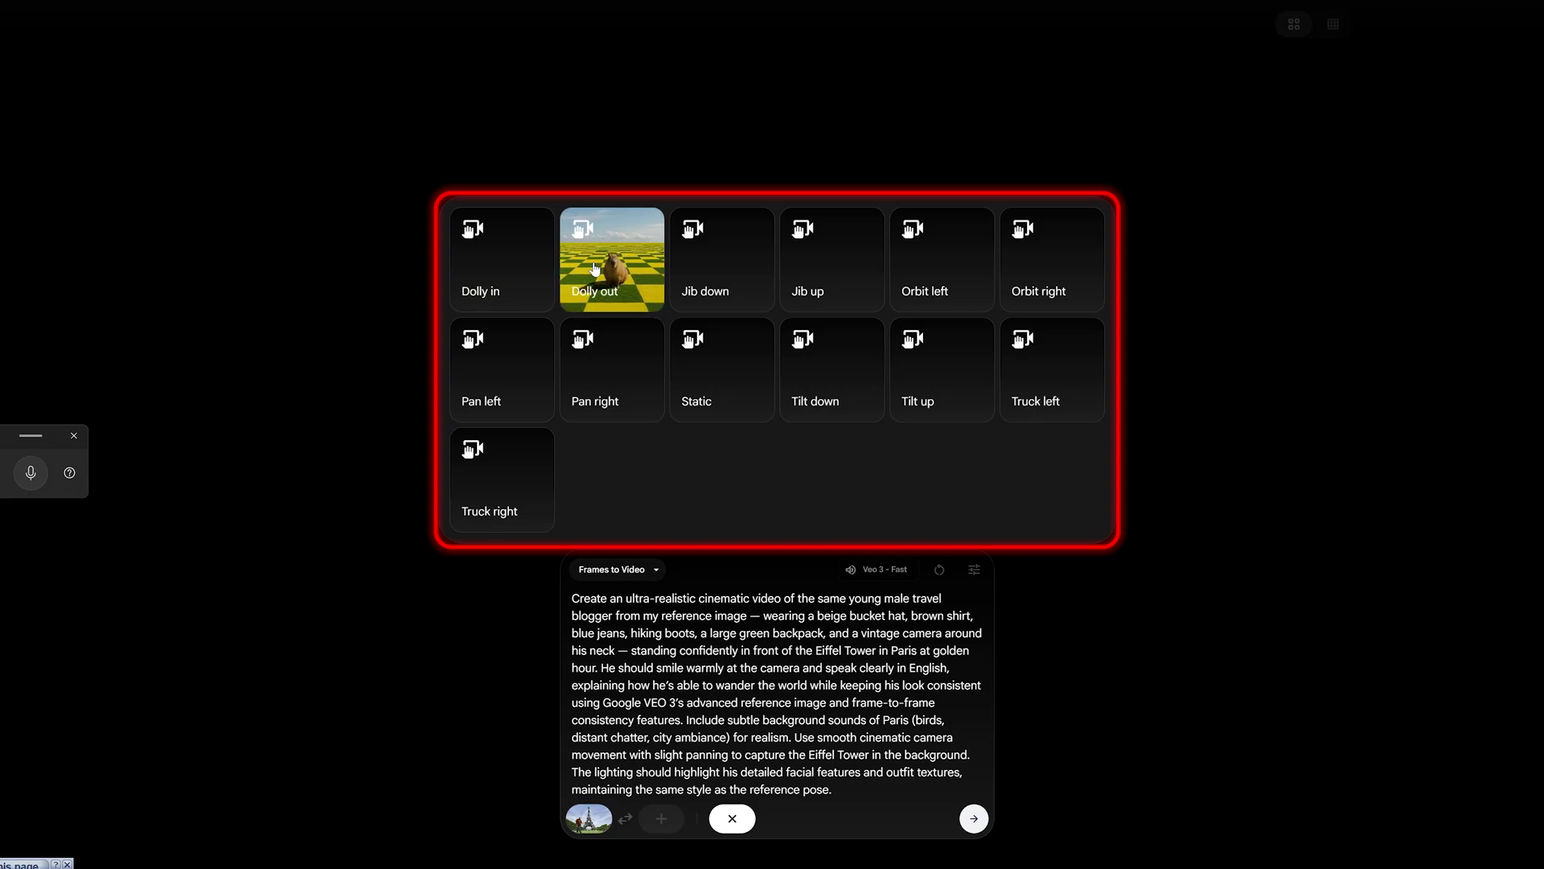
mouse_move(727, 265)
mouse_move(810, 264)
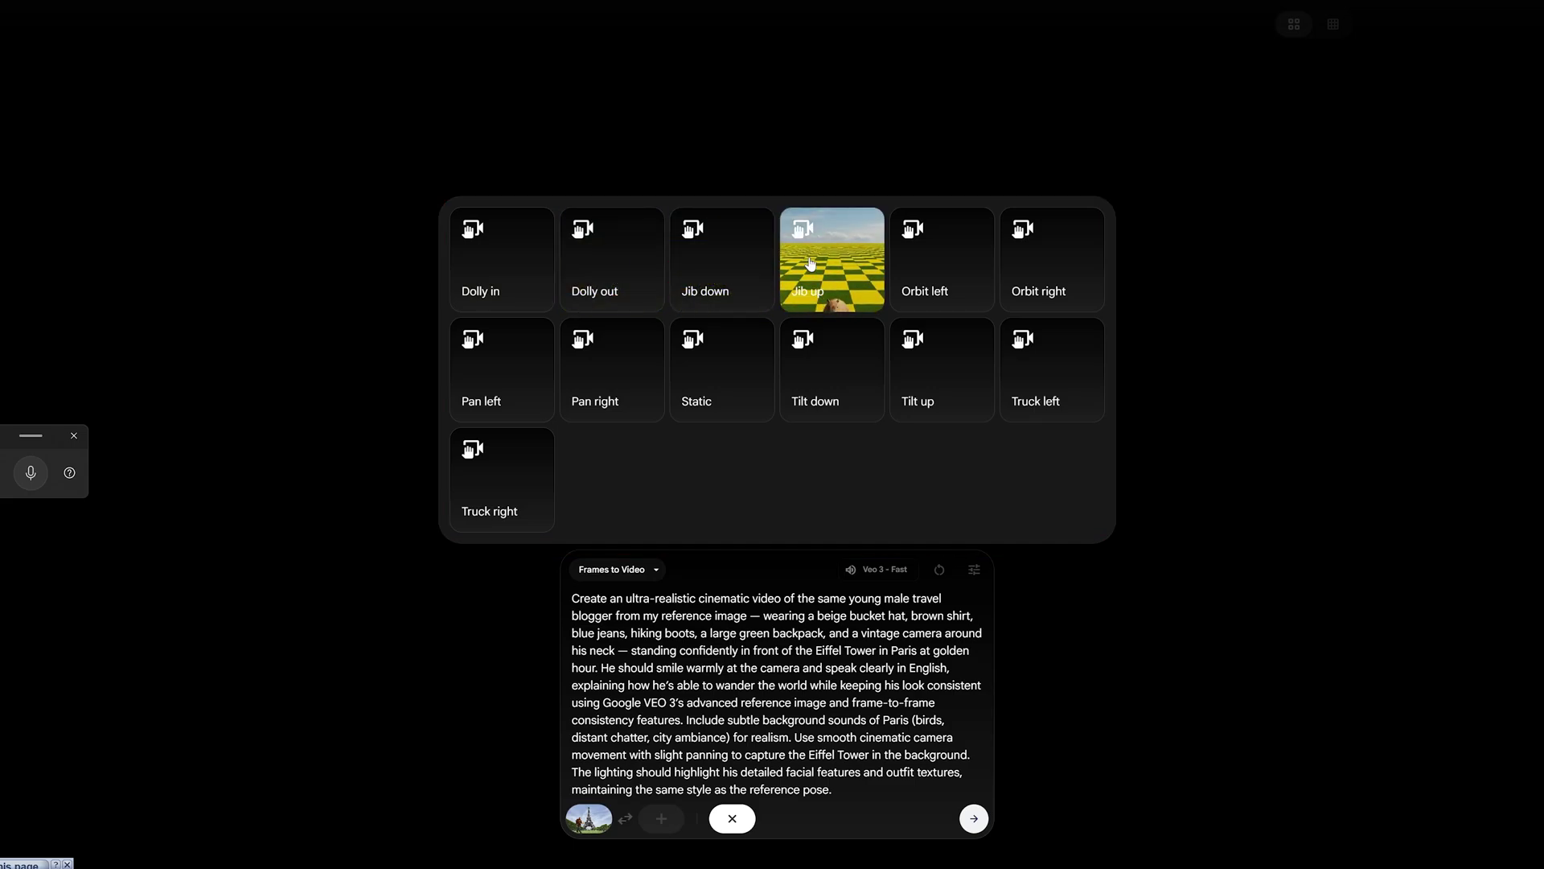
mouse_move(928, 267)
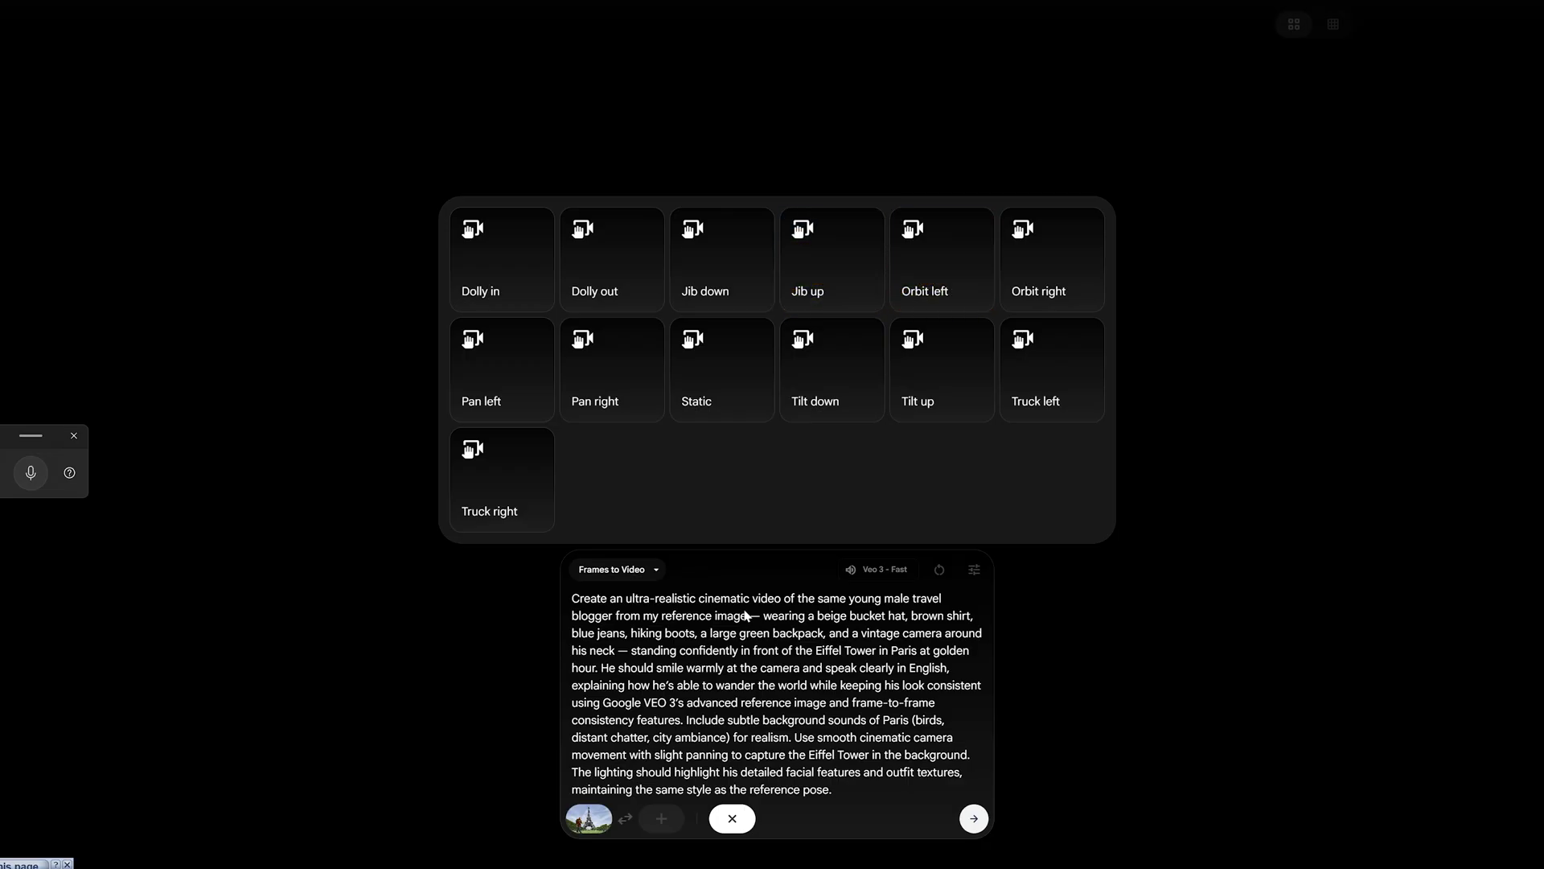
click(1029, 276)
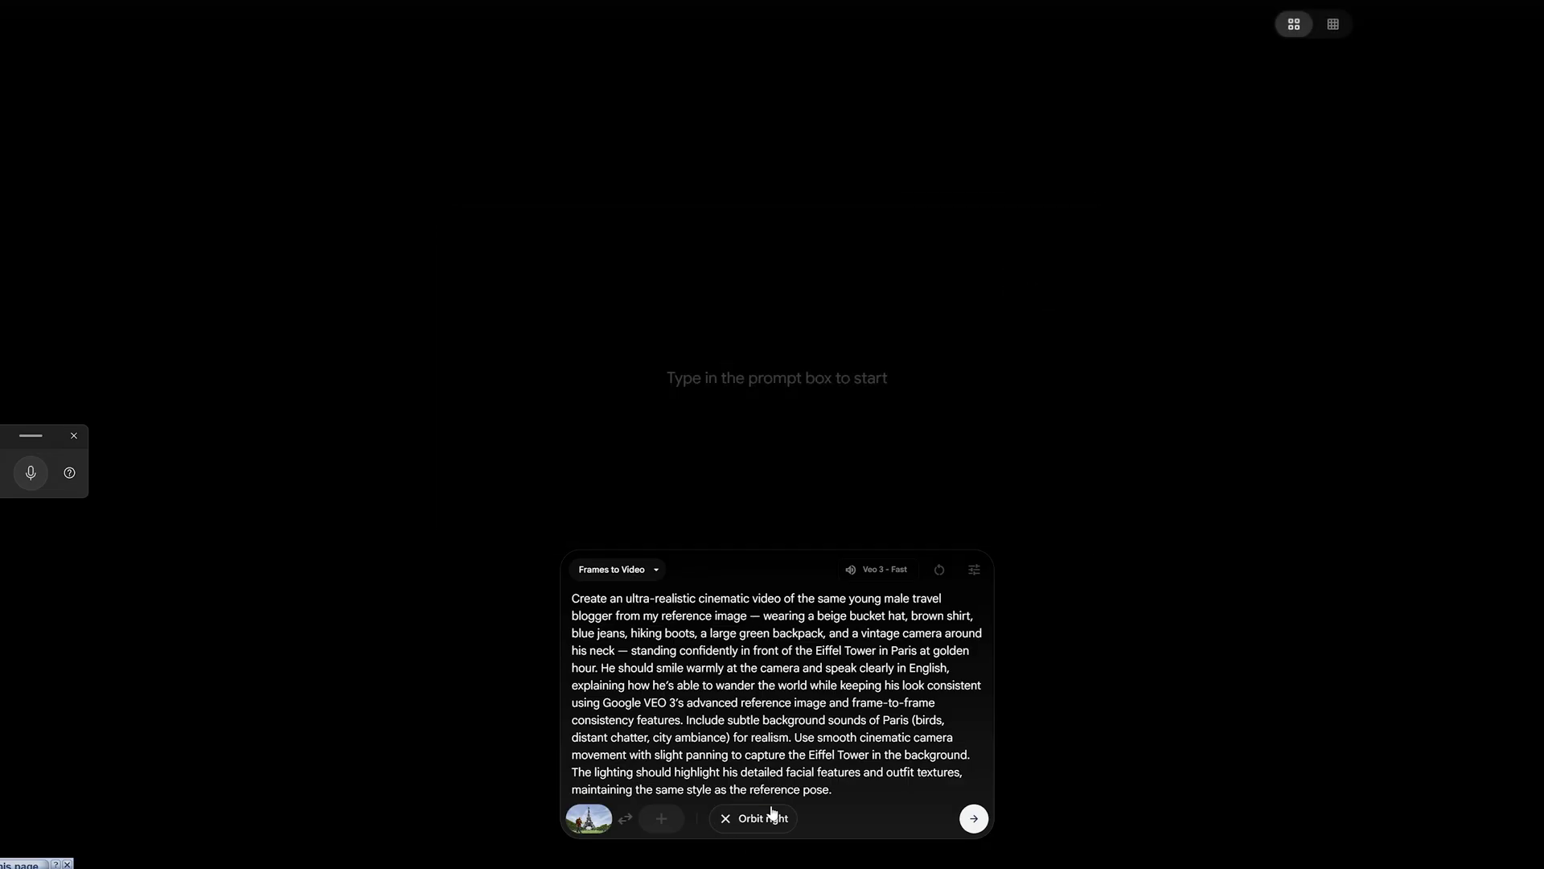
click(973, 818)
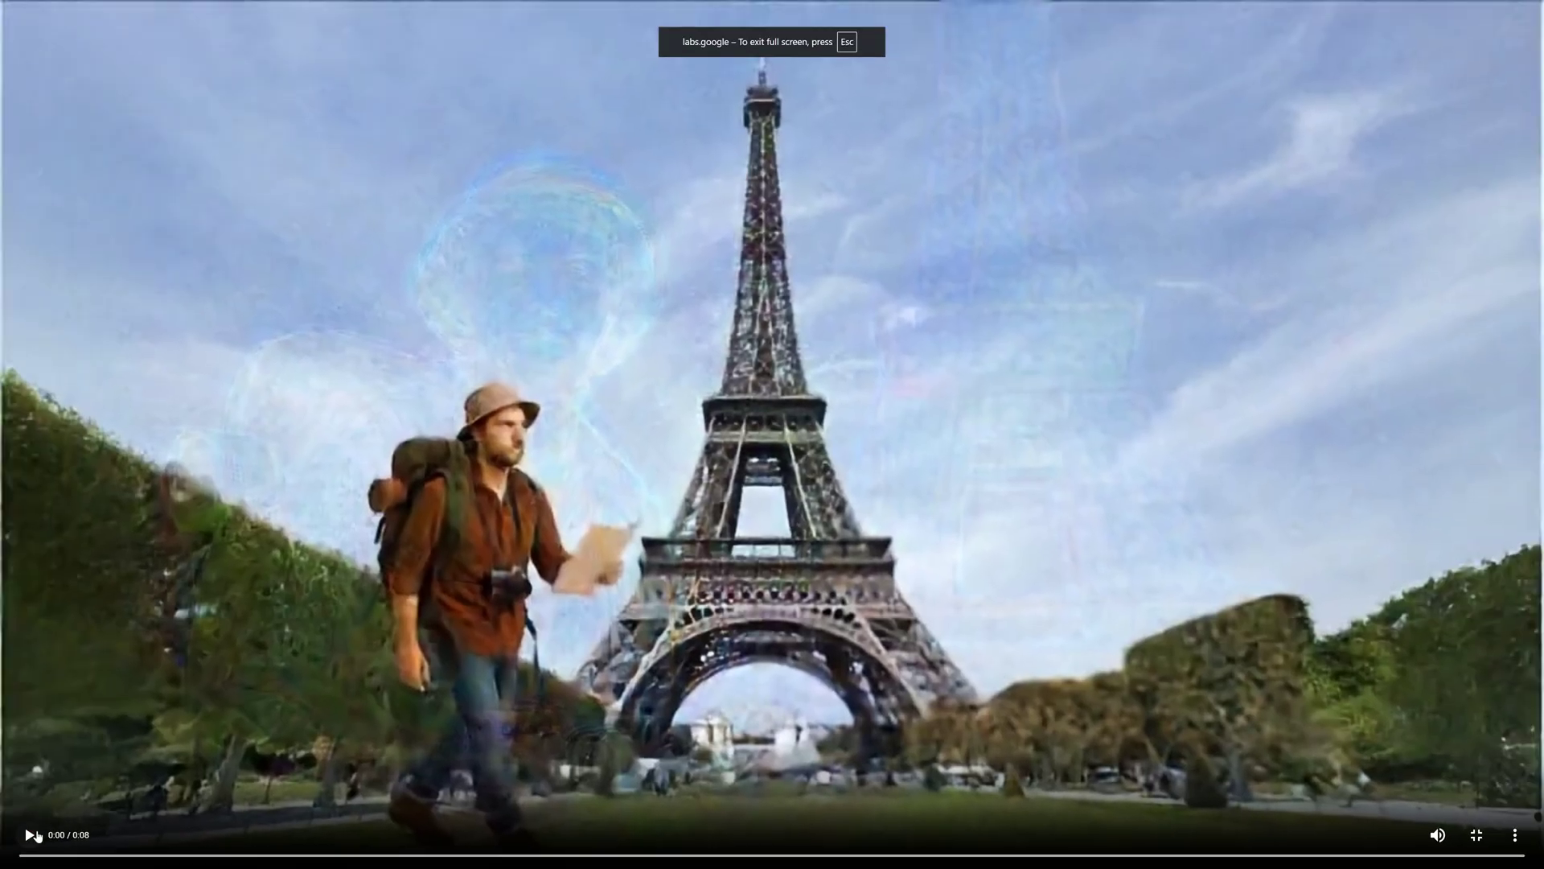
Play the generated Eiffel Tower video in full screen, leave full screen, and play it in the project view.
click(29, 834)
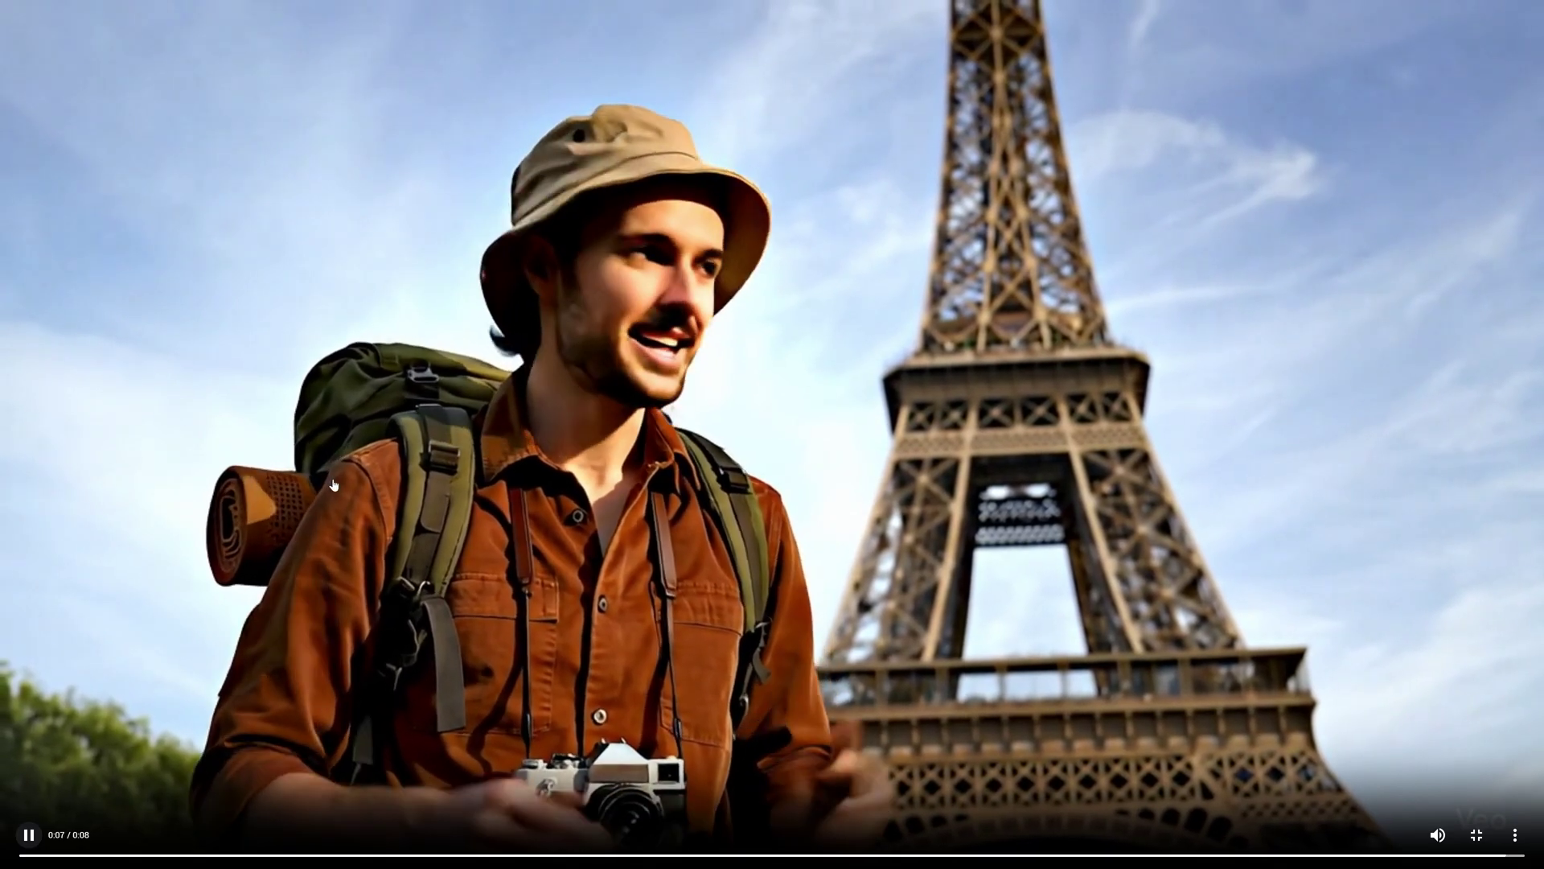
key(Escape)
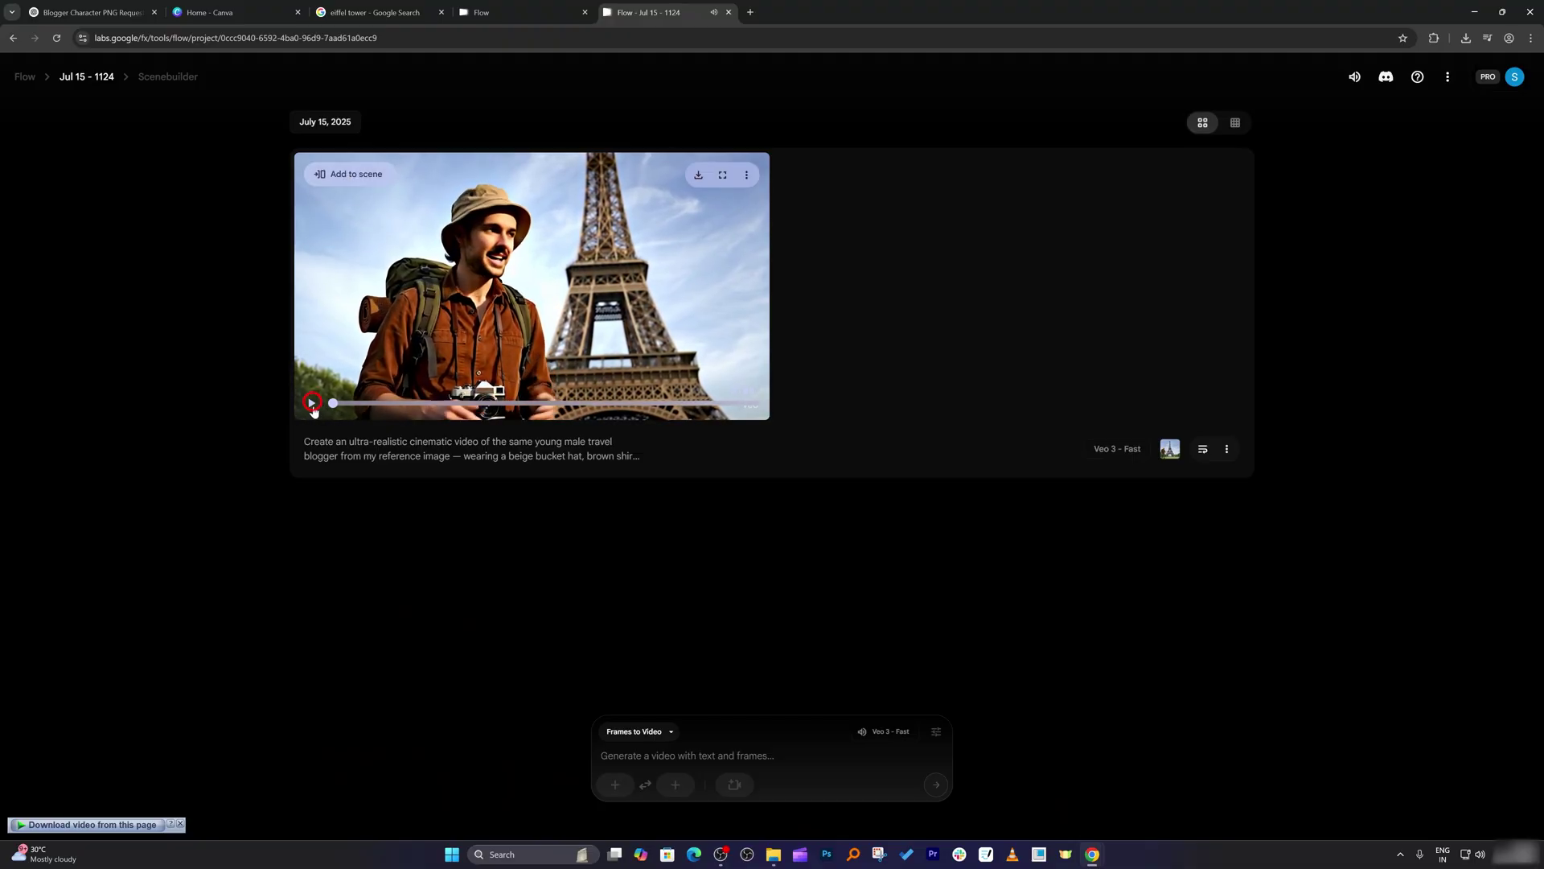
click(311, 402)
Add the Eiffel Tower clip to a scene in Scenebuilder and start a Jump to clip after it.
click(355, 179)
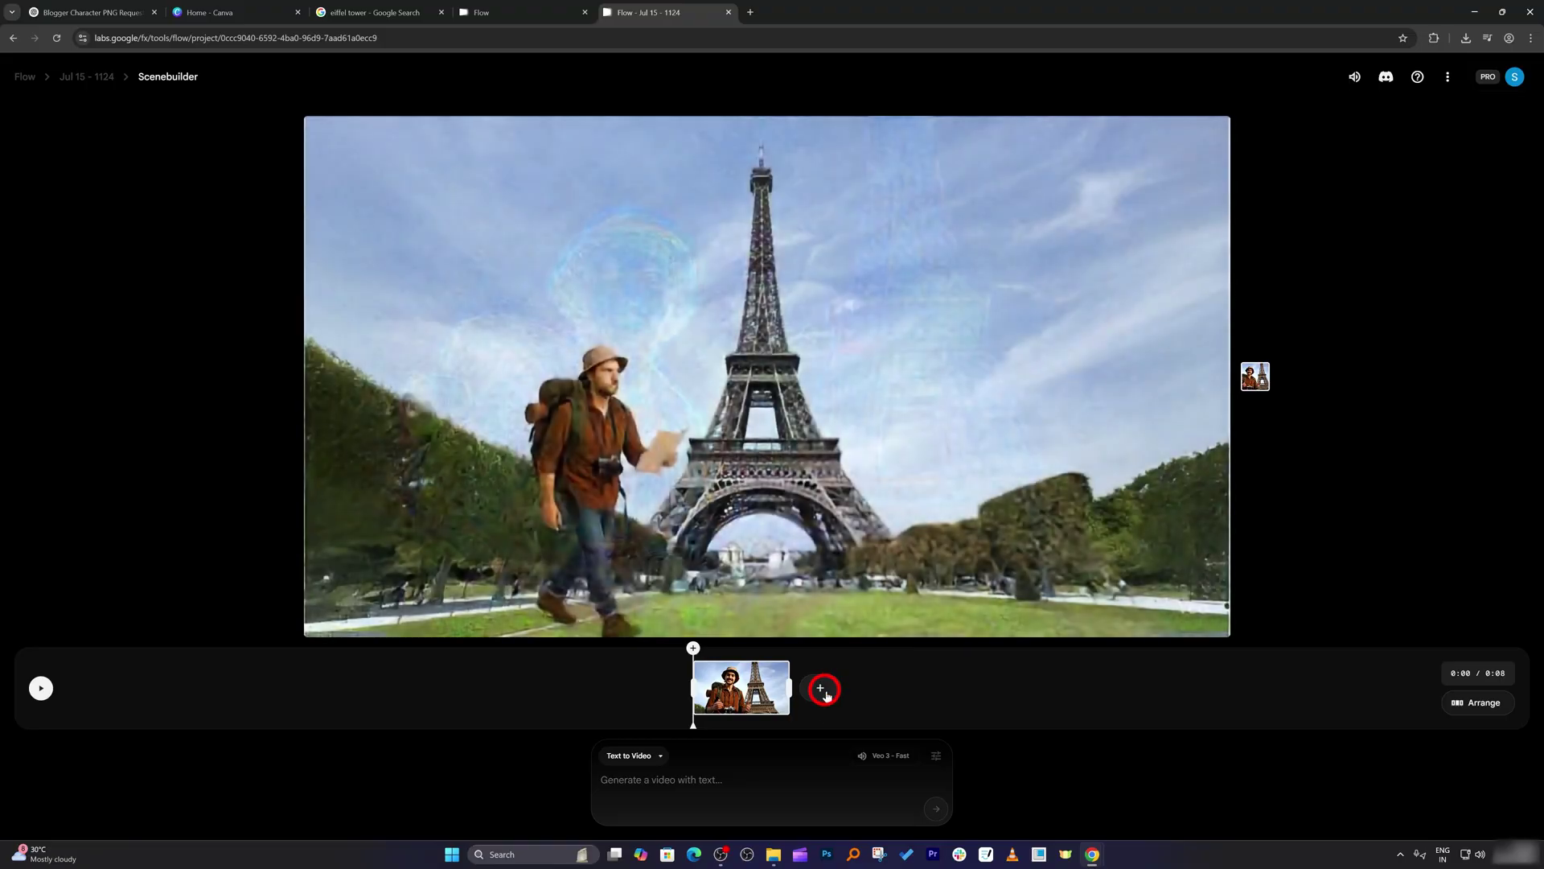
click(821, 689)
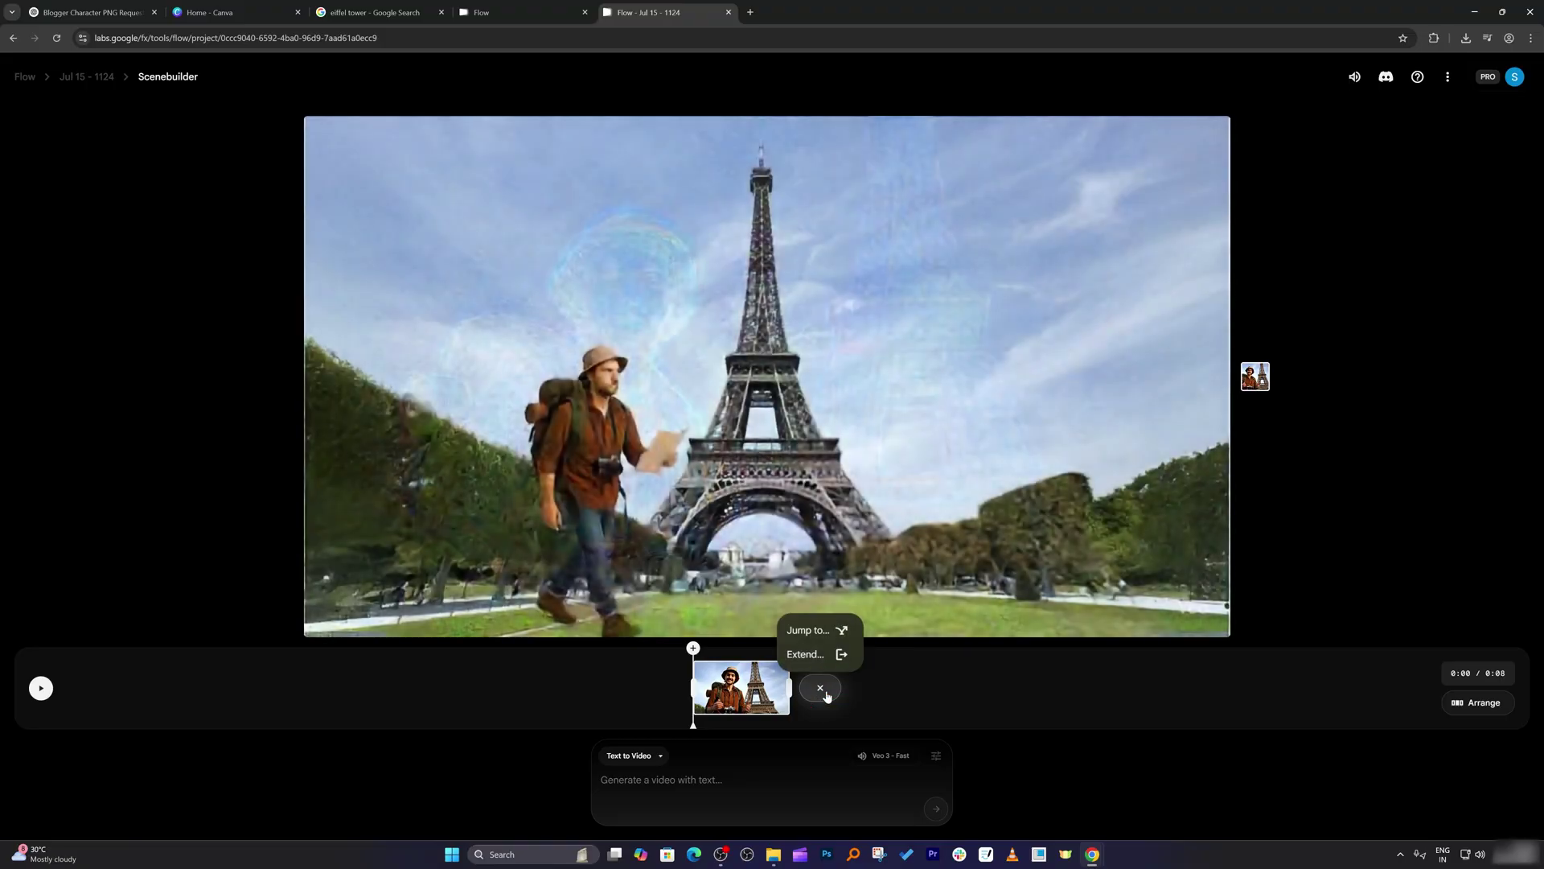
click(807, 631)
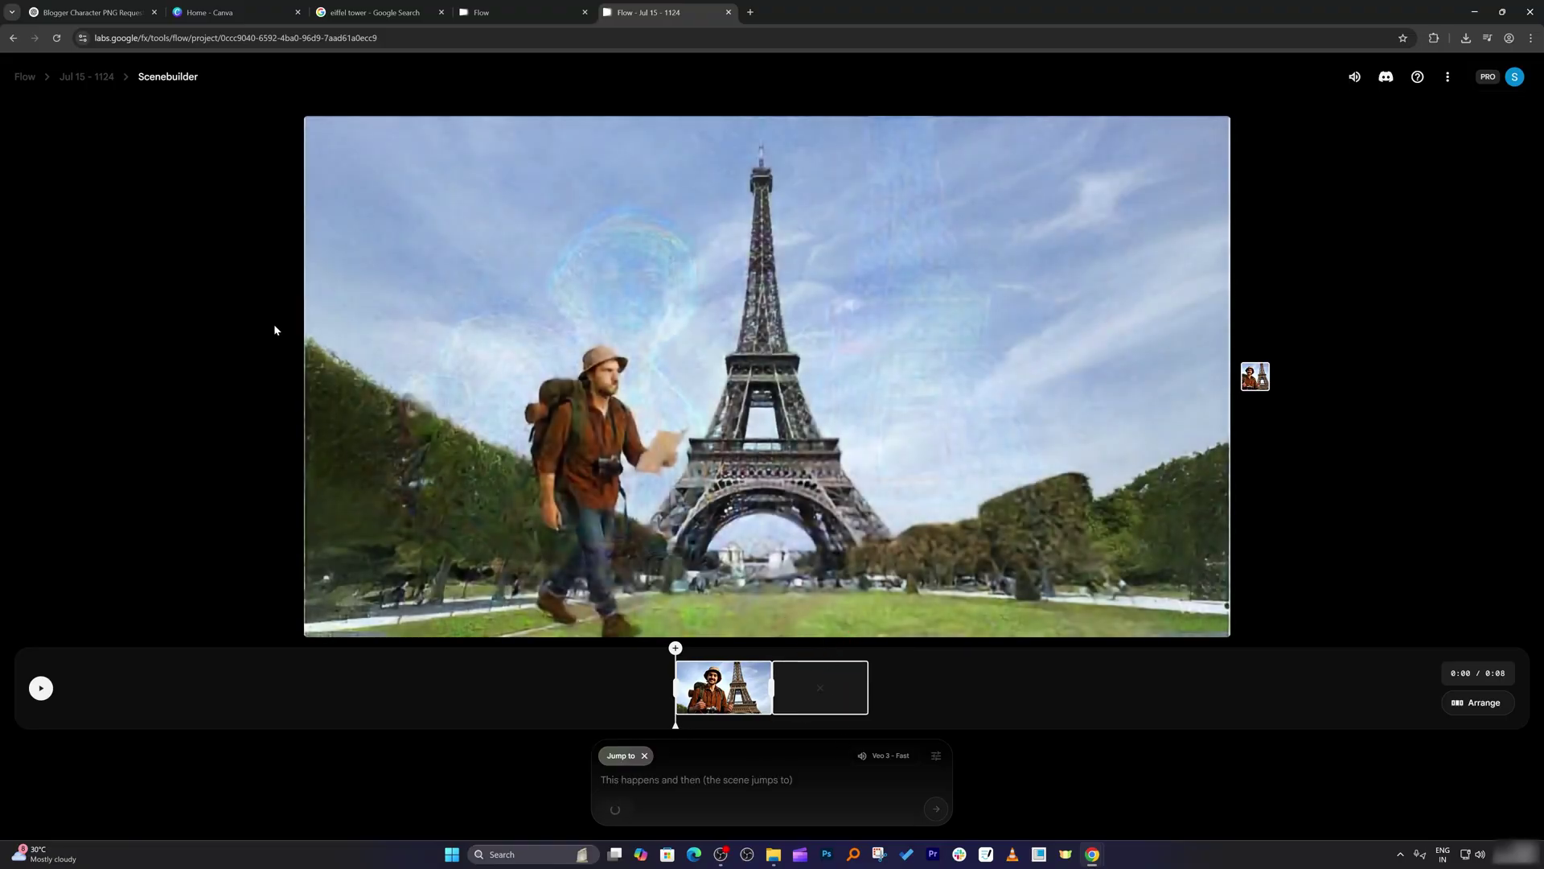
Switch to ChatGPT and request a continuation prompt with the blogger at the Taj Mahal, India, realising that the character remains the same.
click(121, 12)
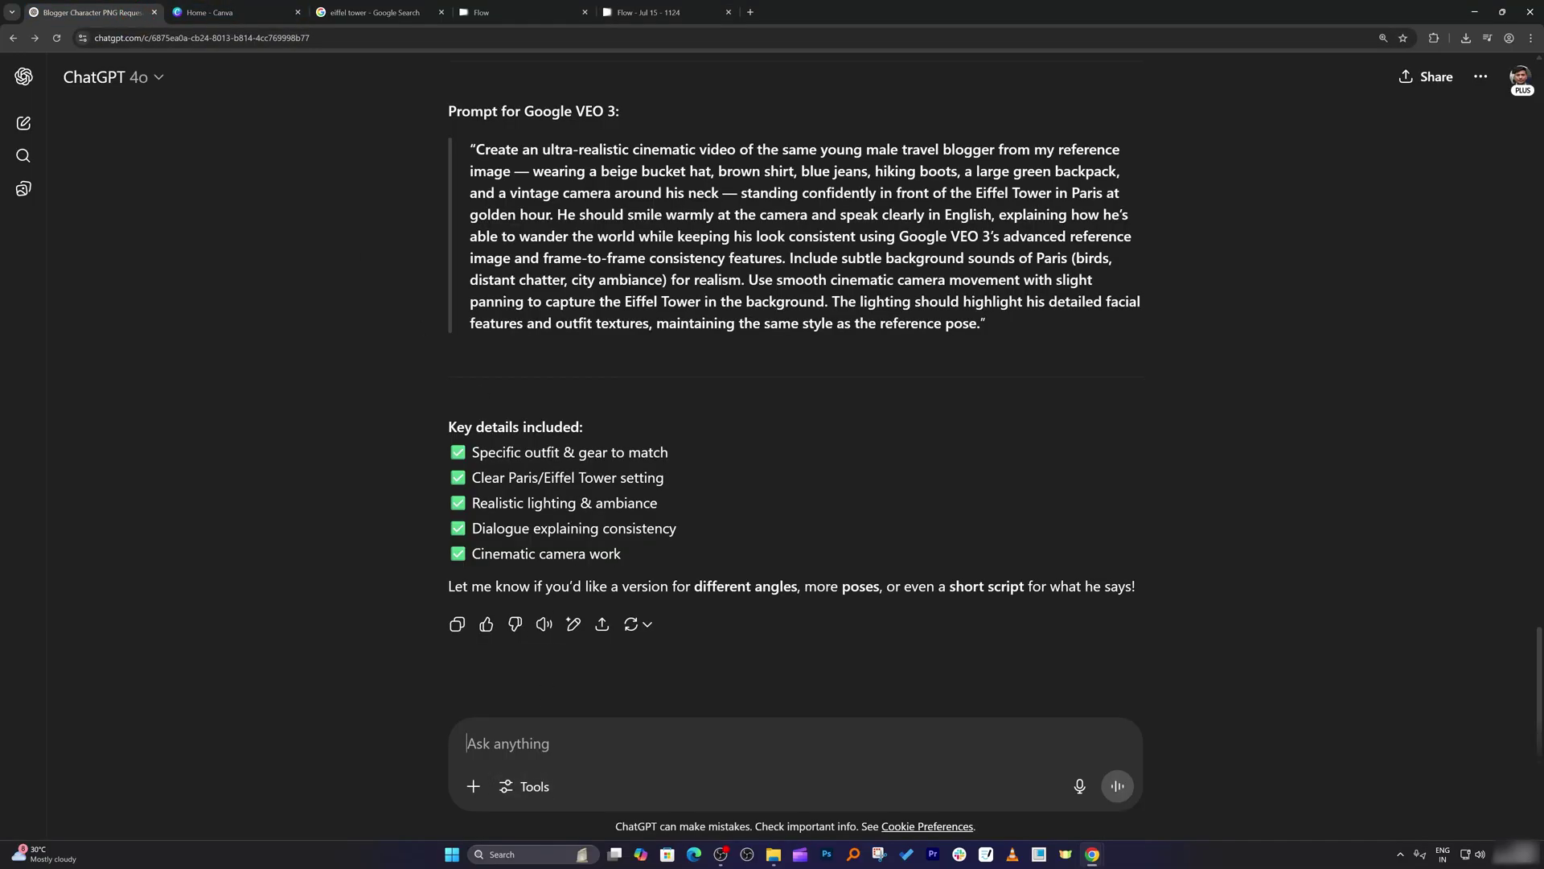
key(super+h)
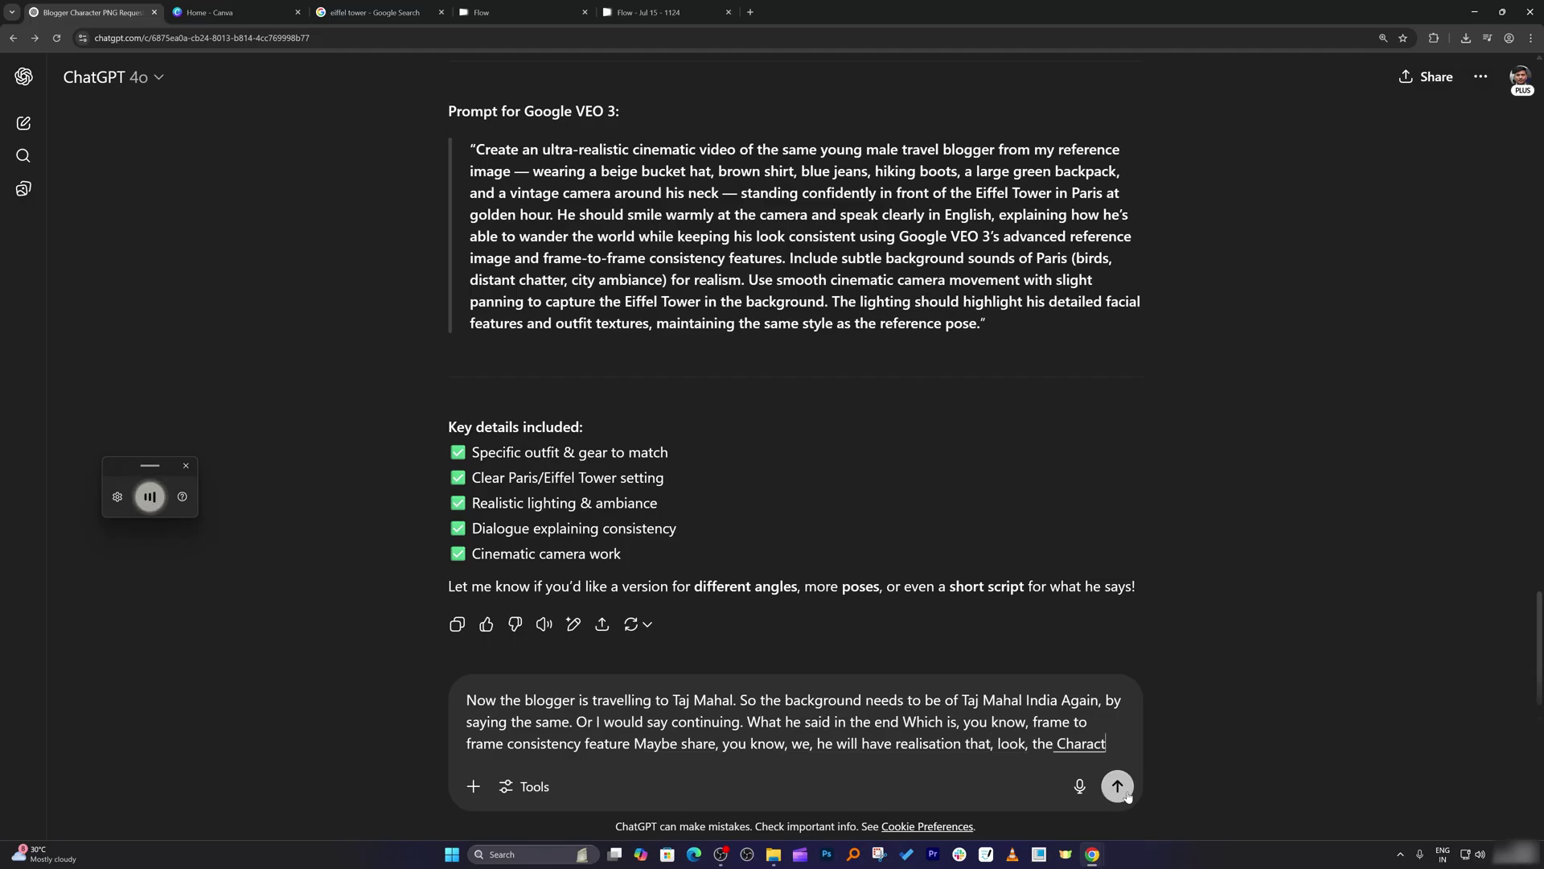
key(Return)
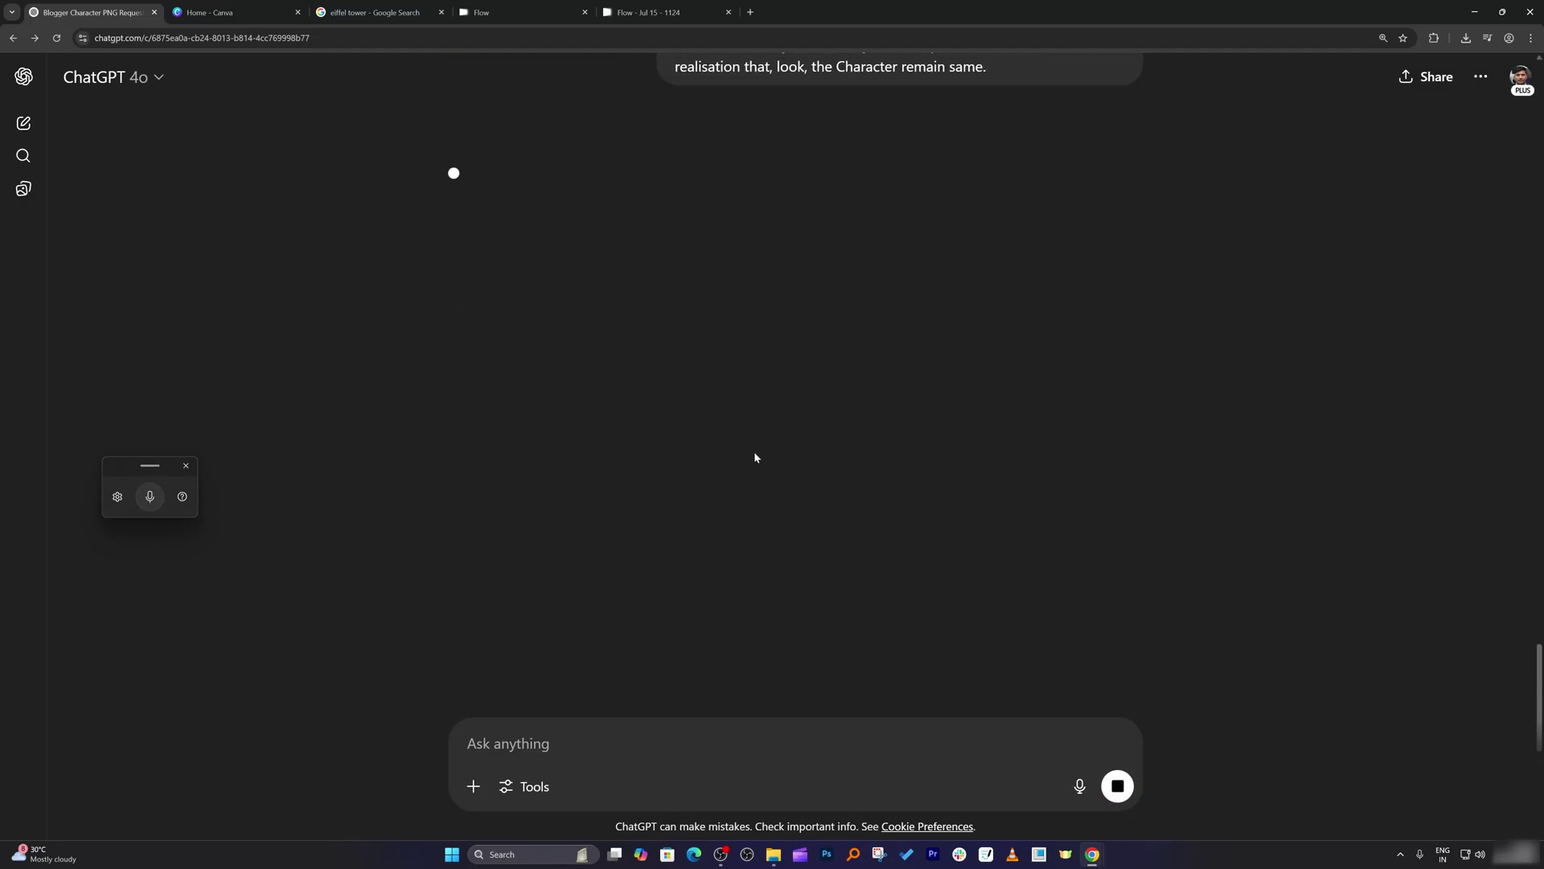
Copy the Taj Mahal prompt from ChatGPT, paste it into the Jump to prompt in Flow, and generate the clip.
drag(476, 337, 1087, 532)
key(super+c)
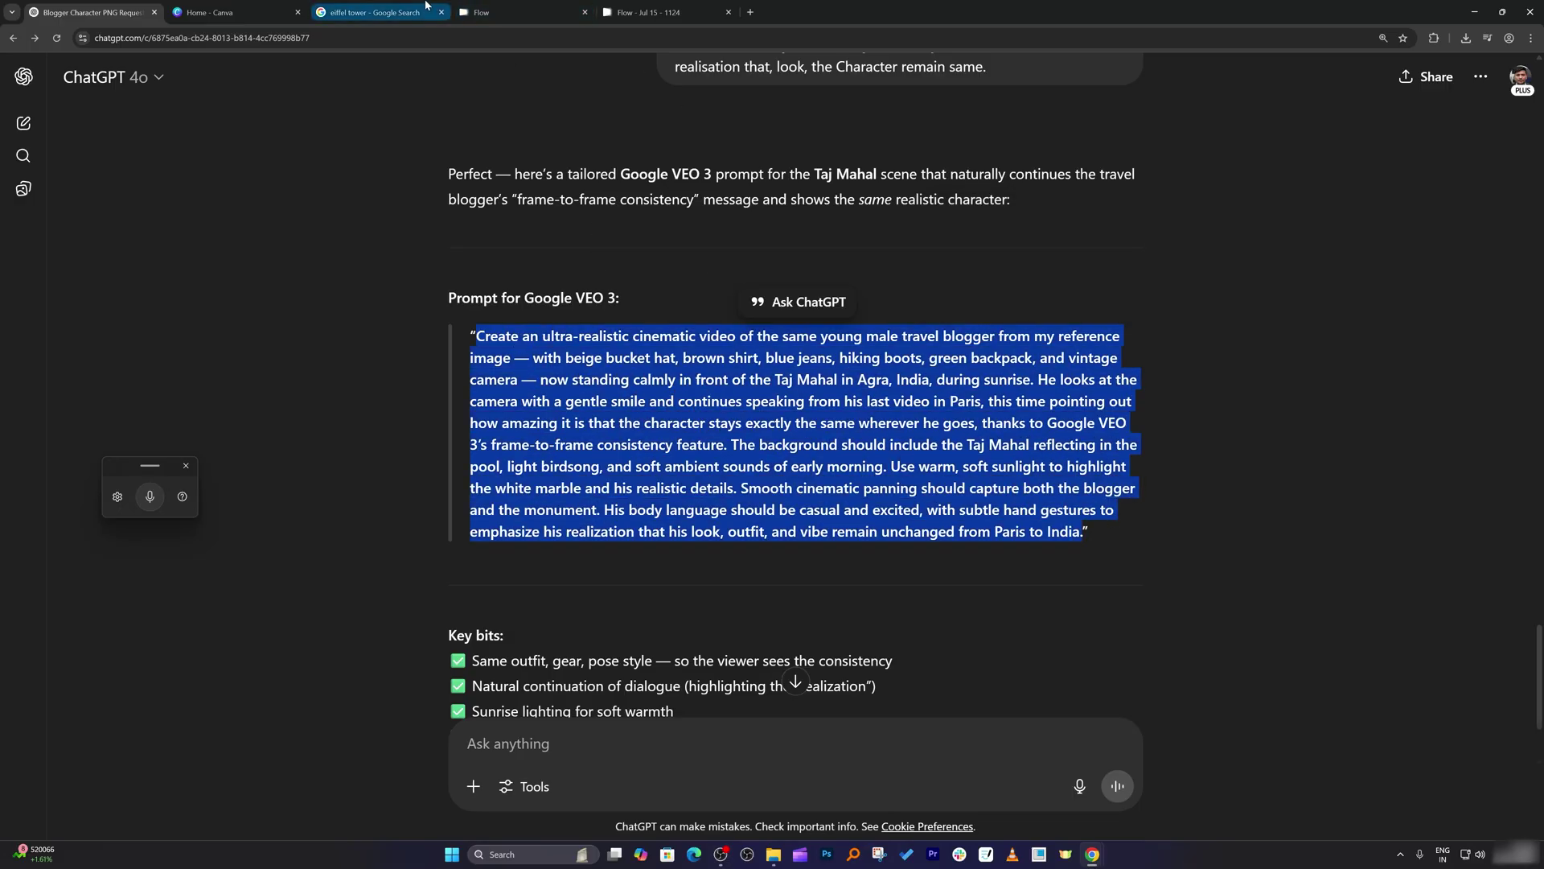
click(611, 7)
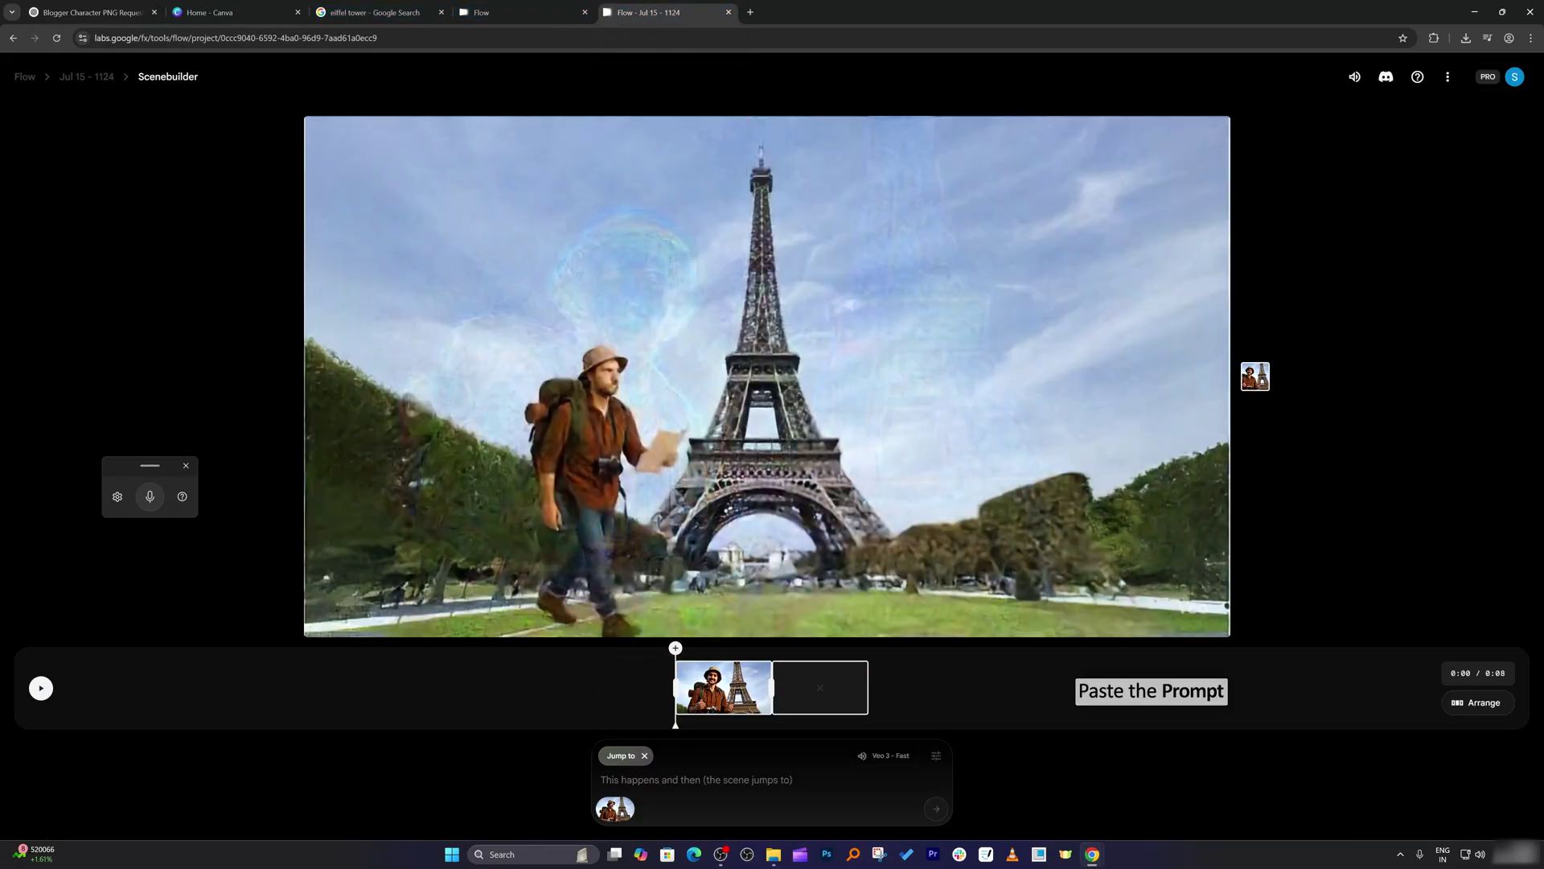
right_click(705, 781)
click(761, 635)
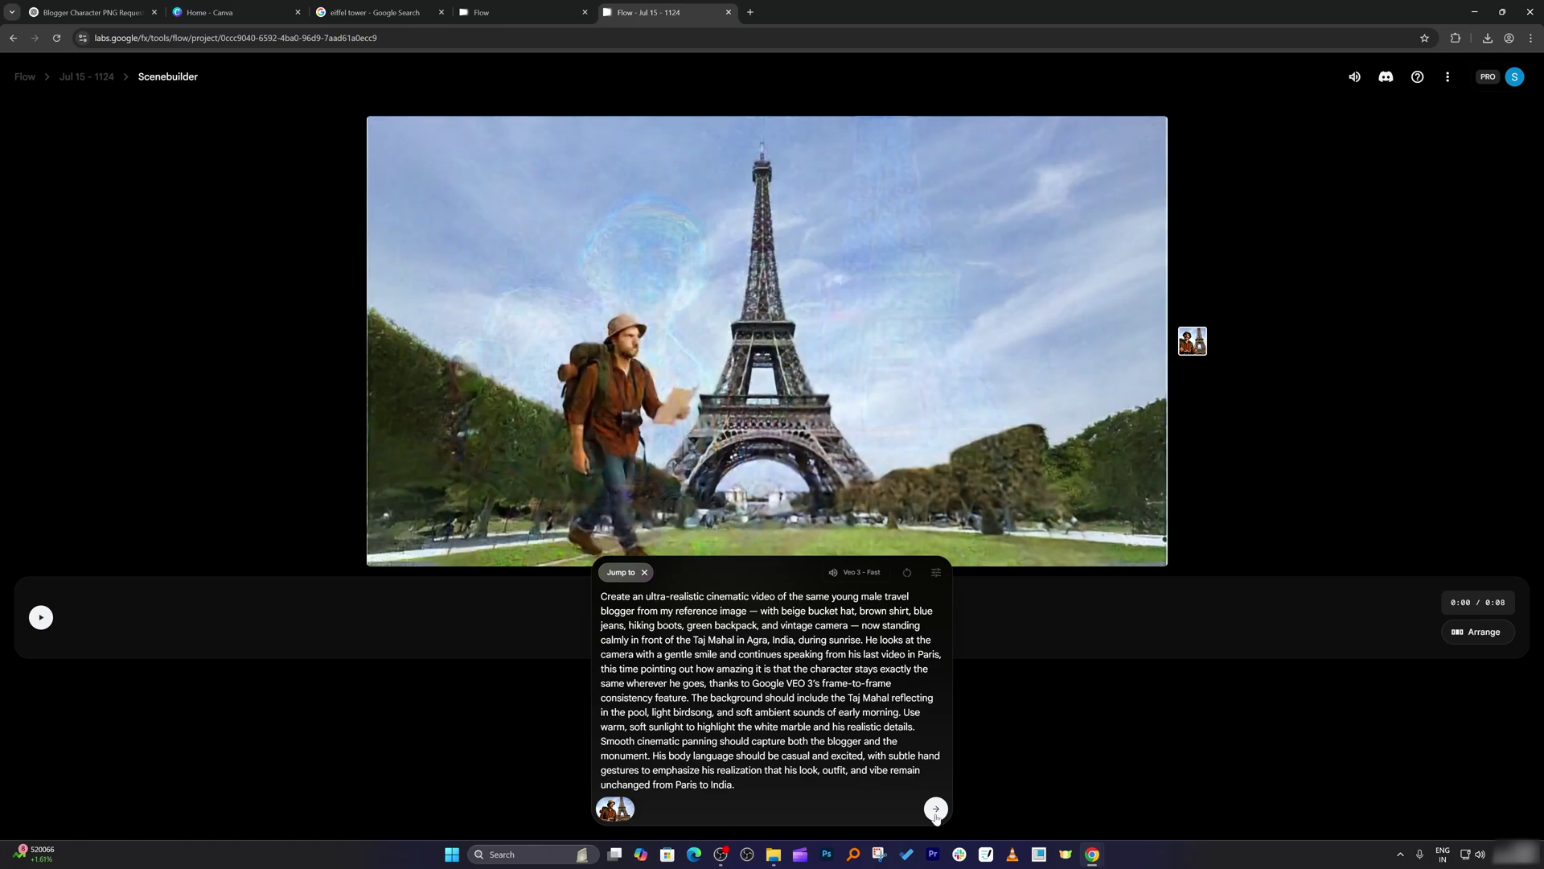
click(935, 812)
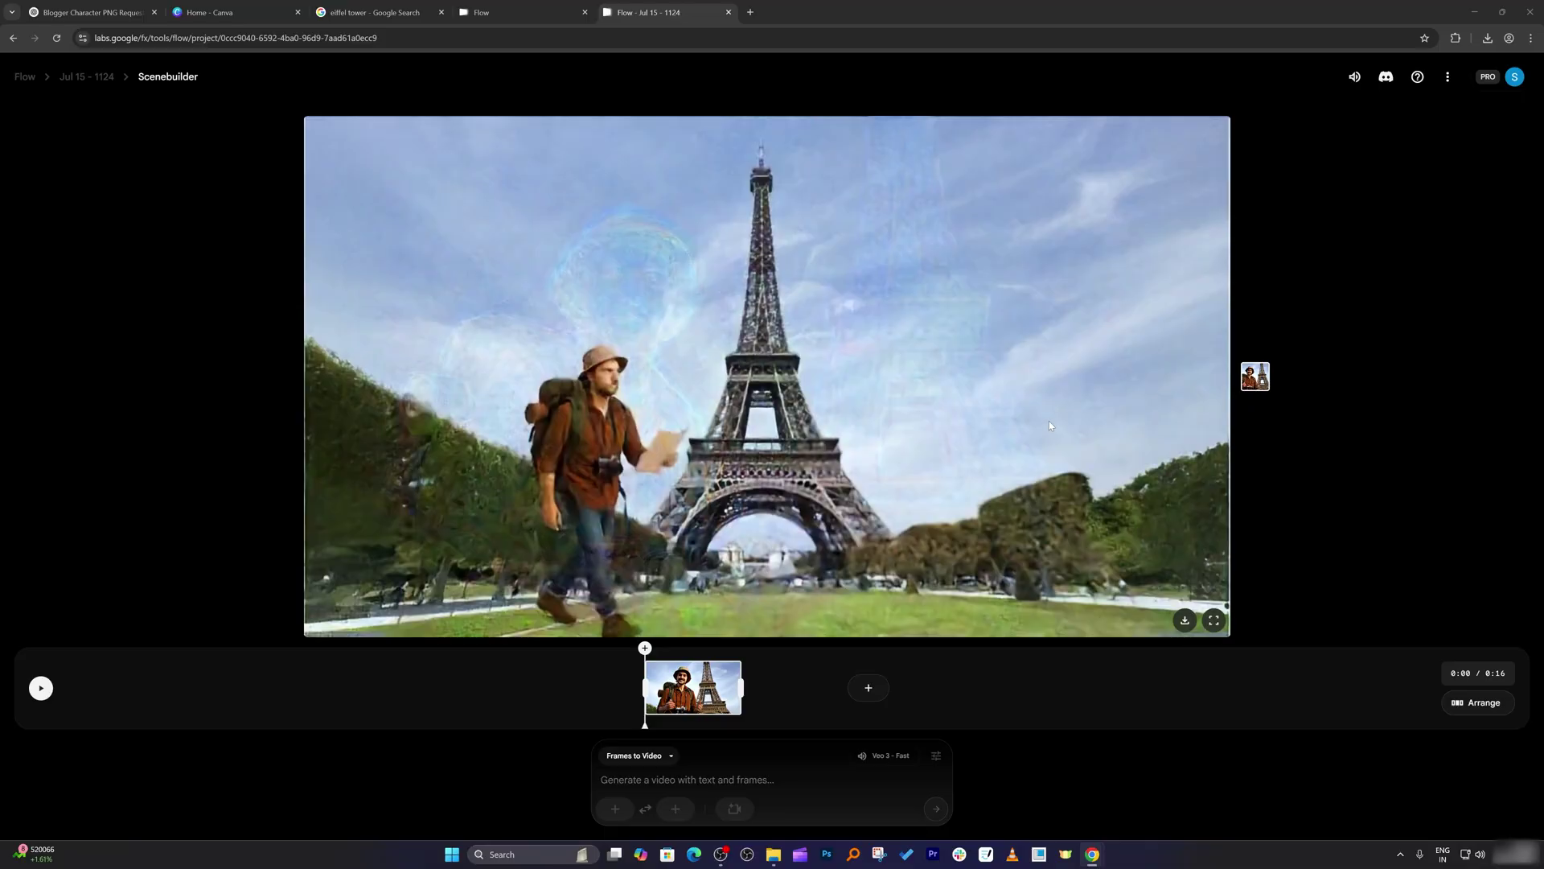
Play the combined scene, view it in full screen, and check the second clip with the Taj Mahal on the timeline.
click(41, 687)
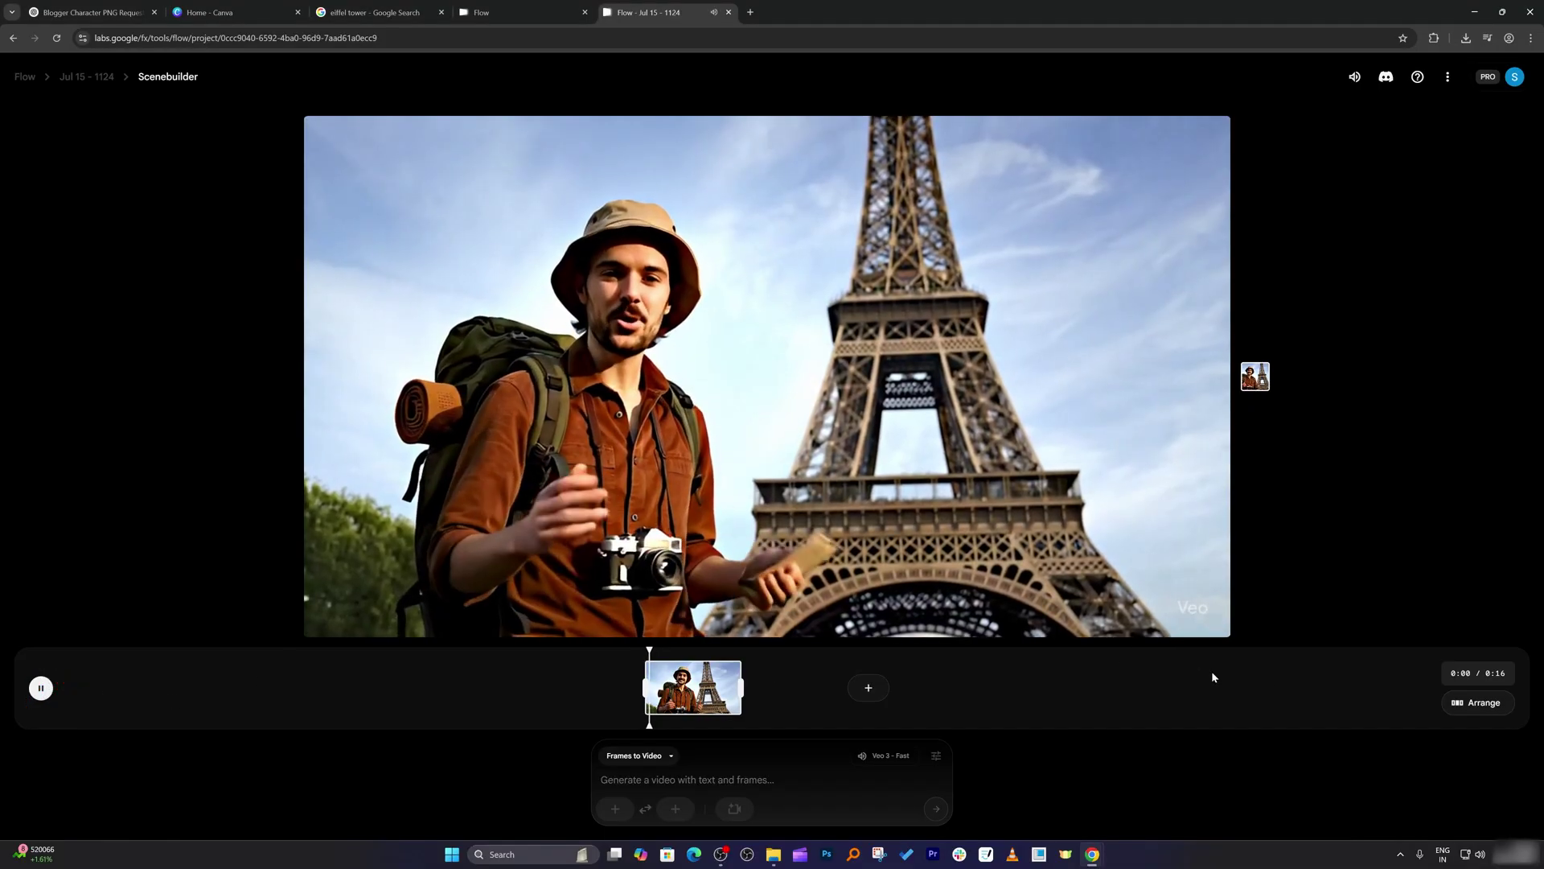
click(1214, 620)
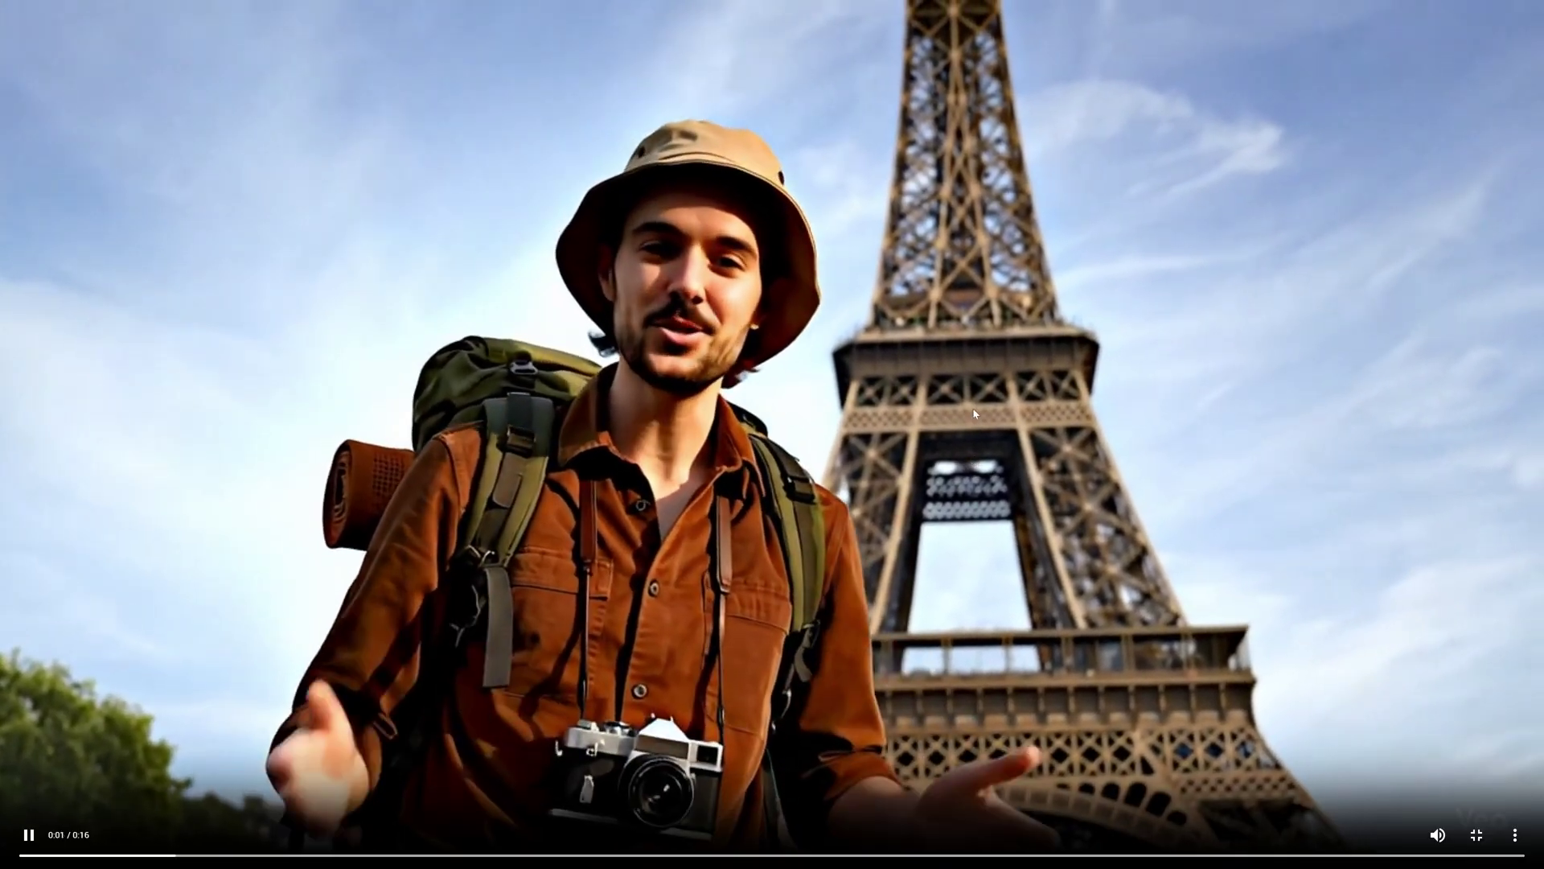
click(998, 480)
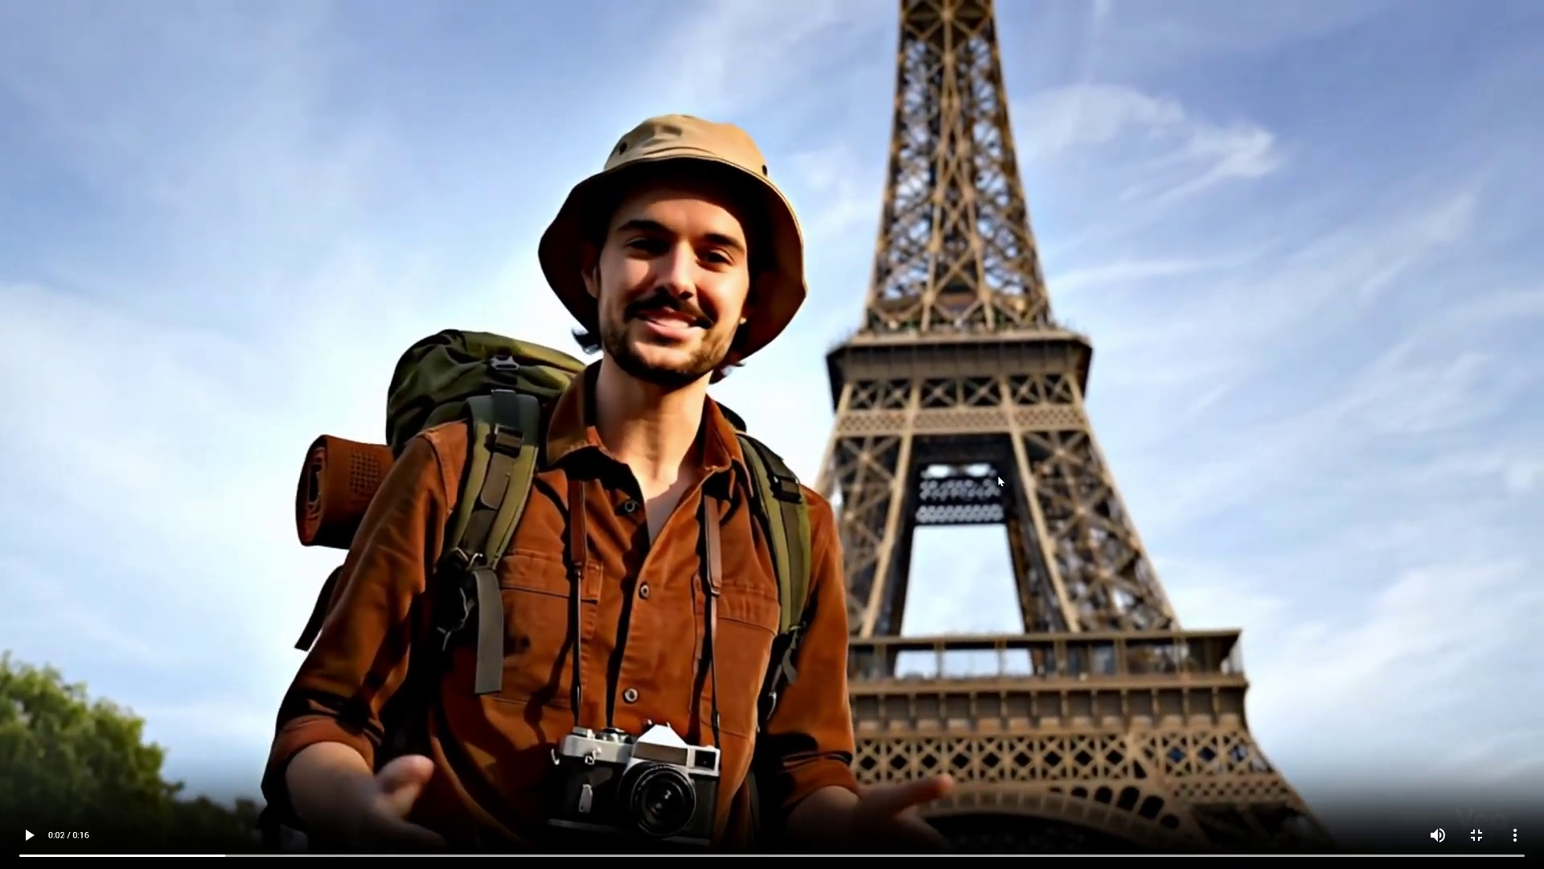
click(1477, 840)
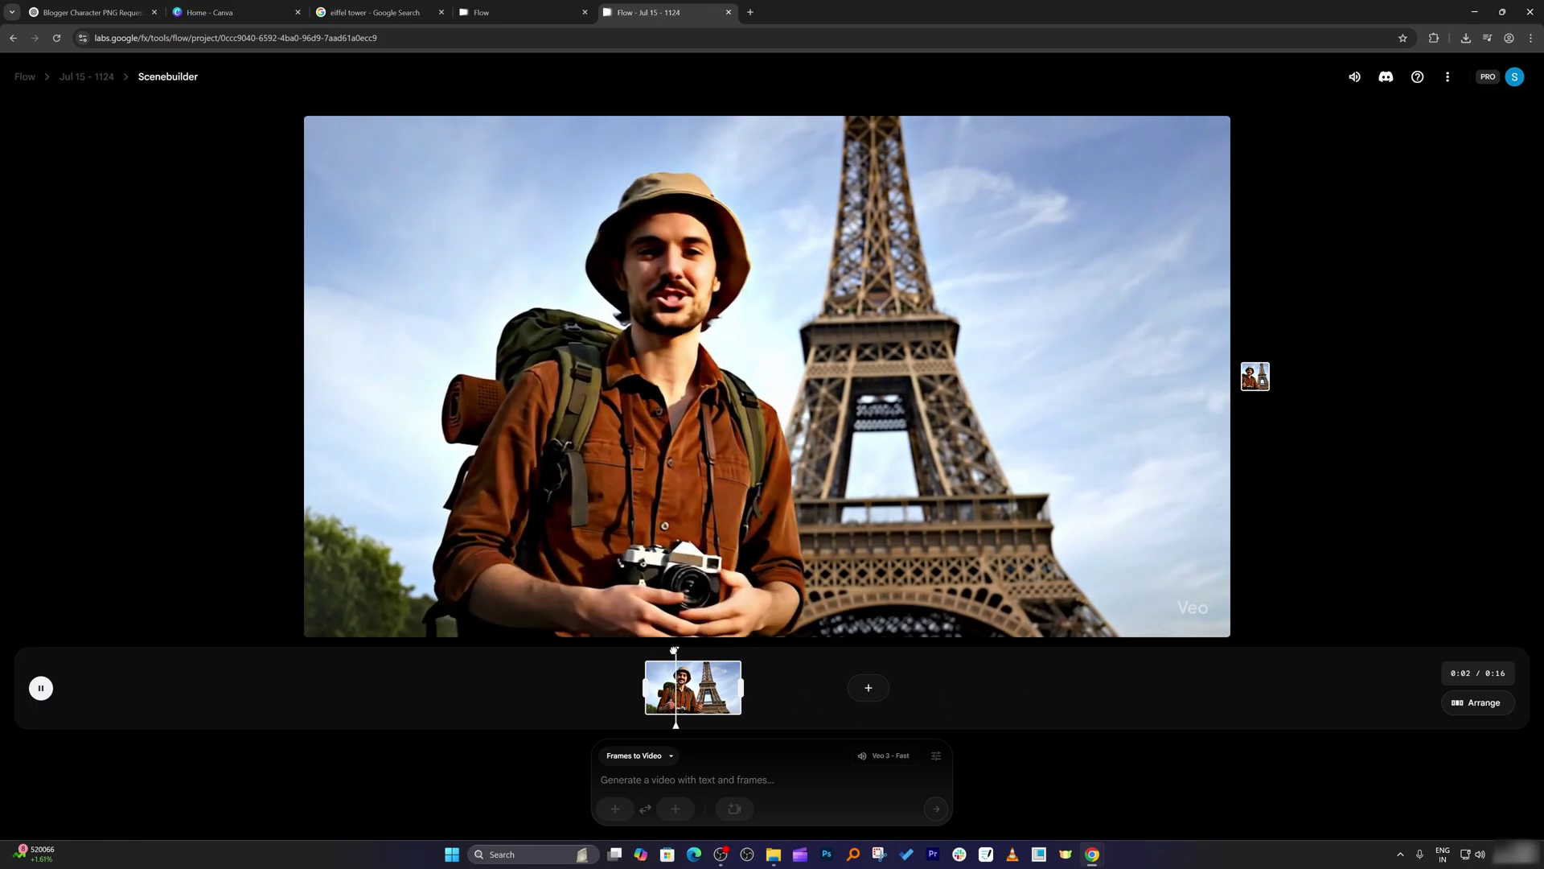
click(795, 711)
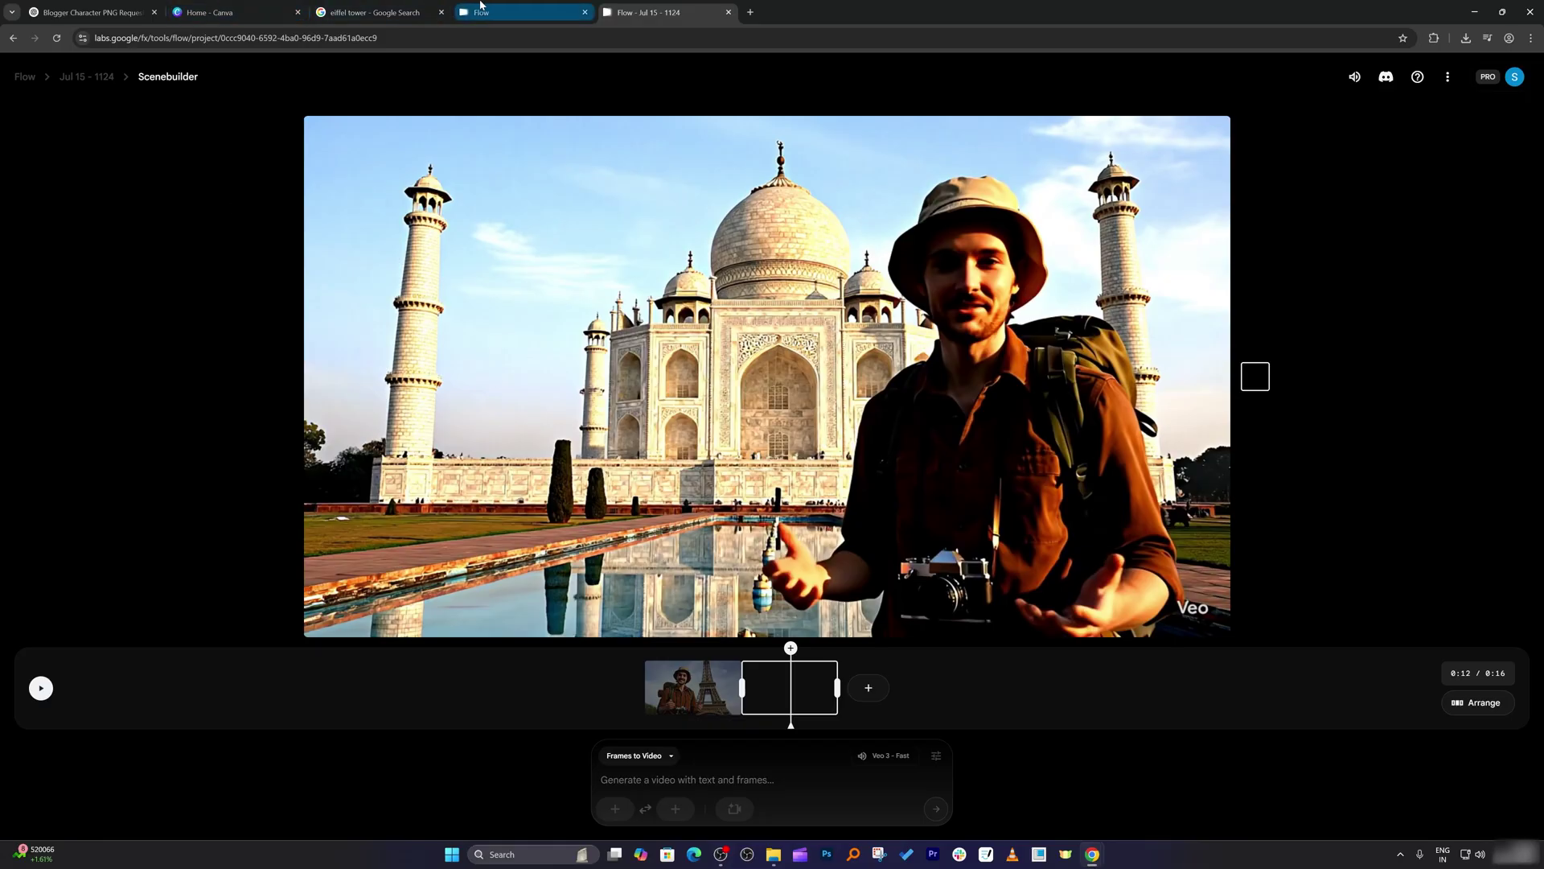
Return to the ChatGPT conversation and compare the walking and front-pose images of the blogger character.
click(144, 6)
scroll(1042, 293, up, 20)
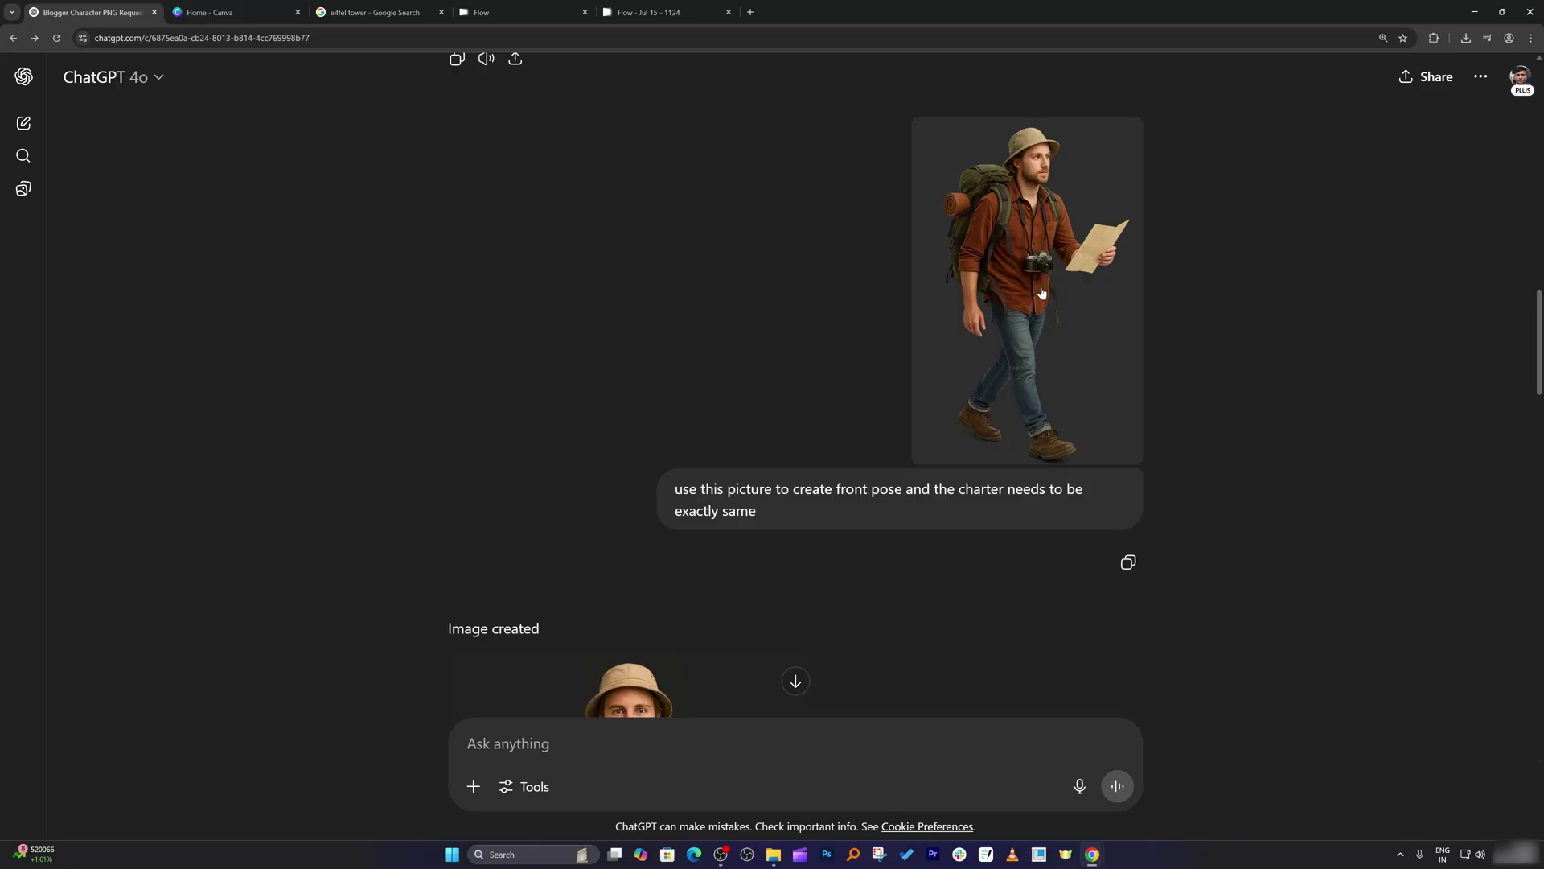
scroll(1089, 316, down, 8)
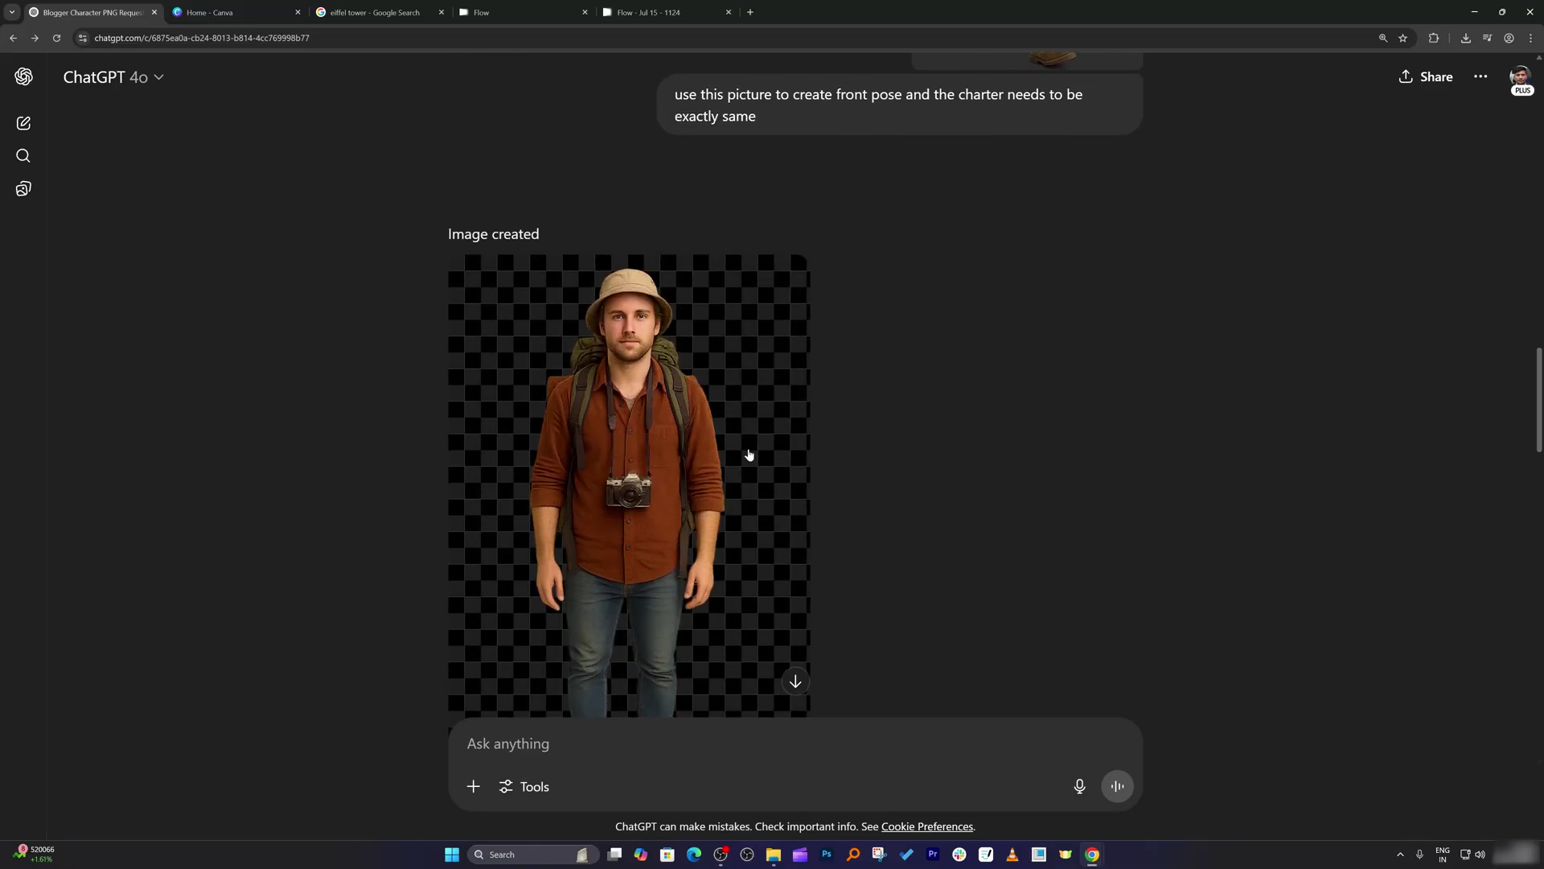
scroll(727, 431, up, 8)
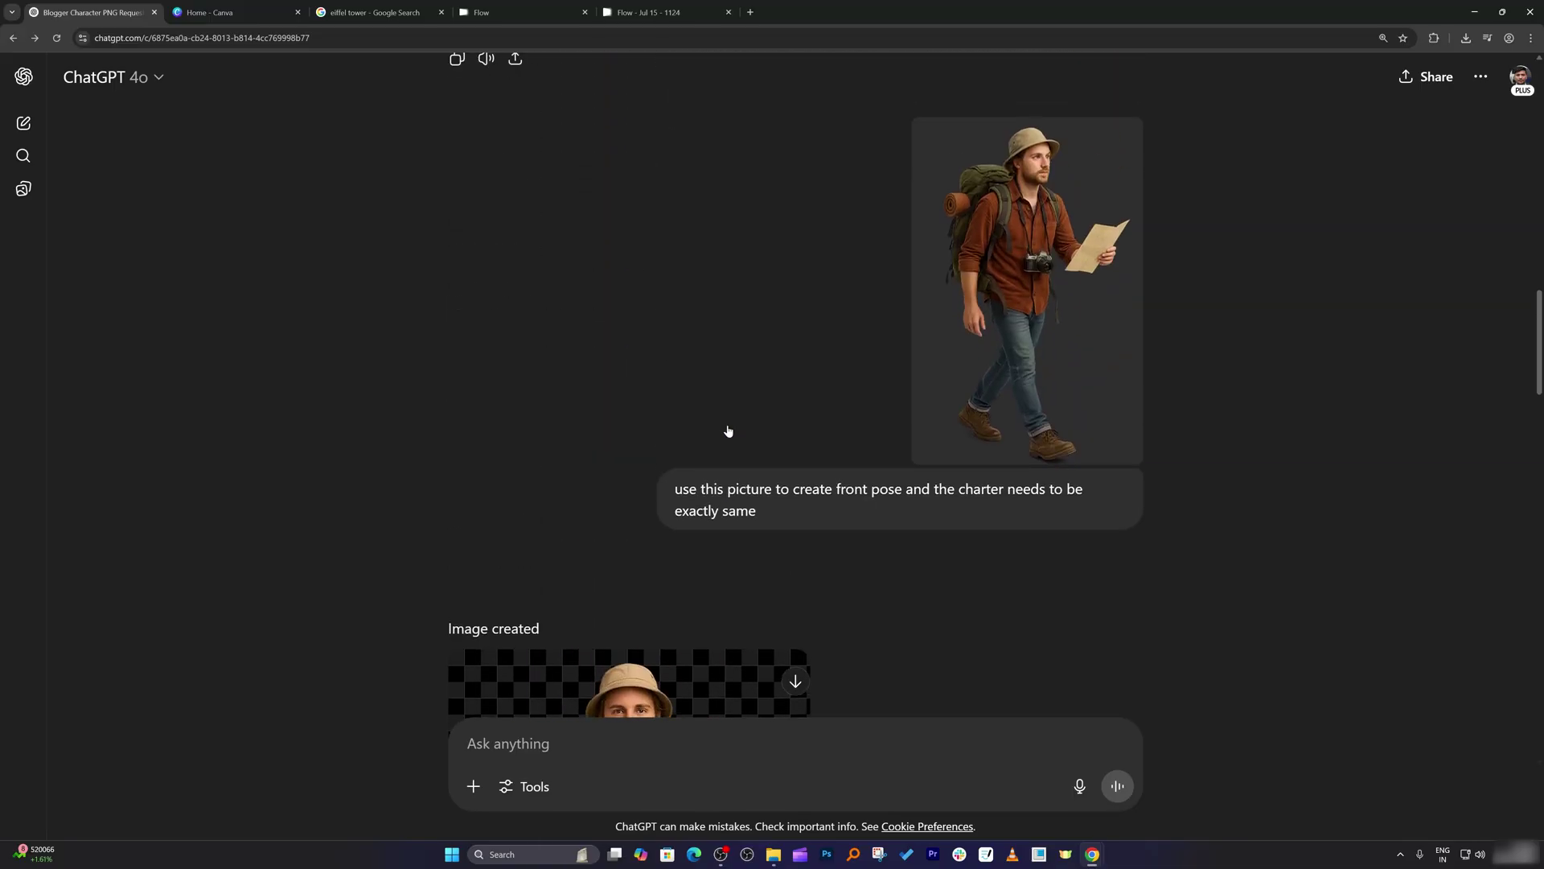
scroll(729, 415, down, 5)
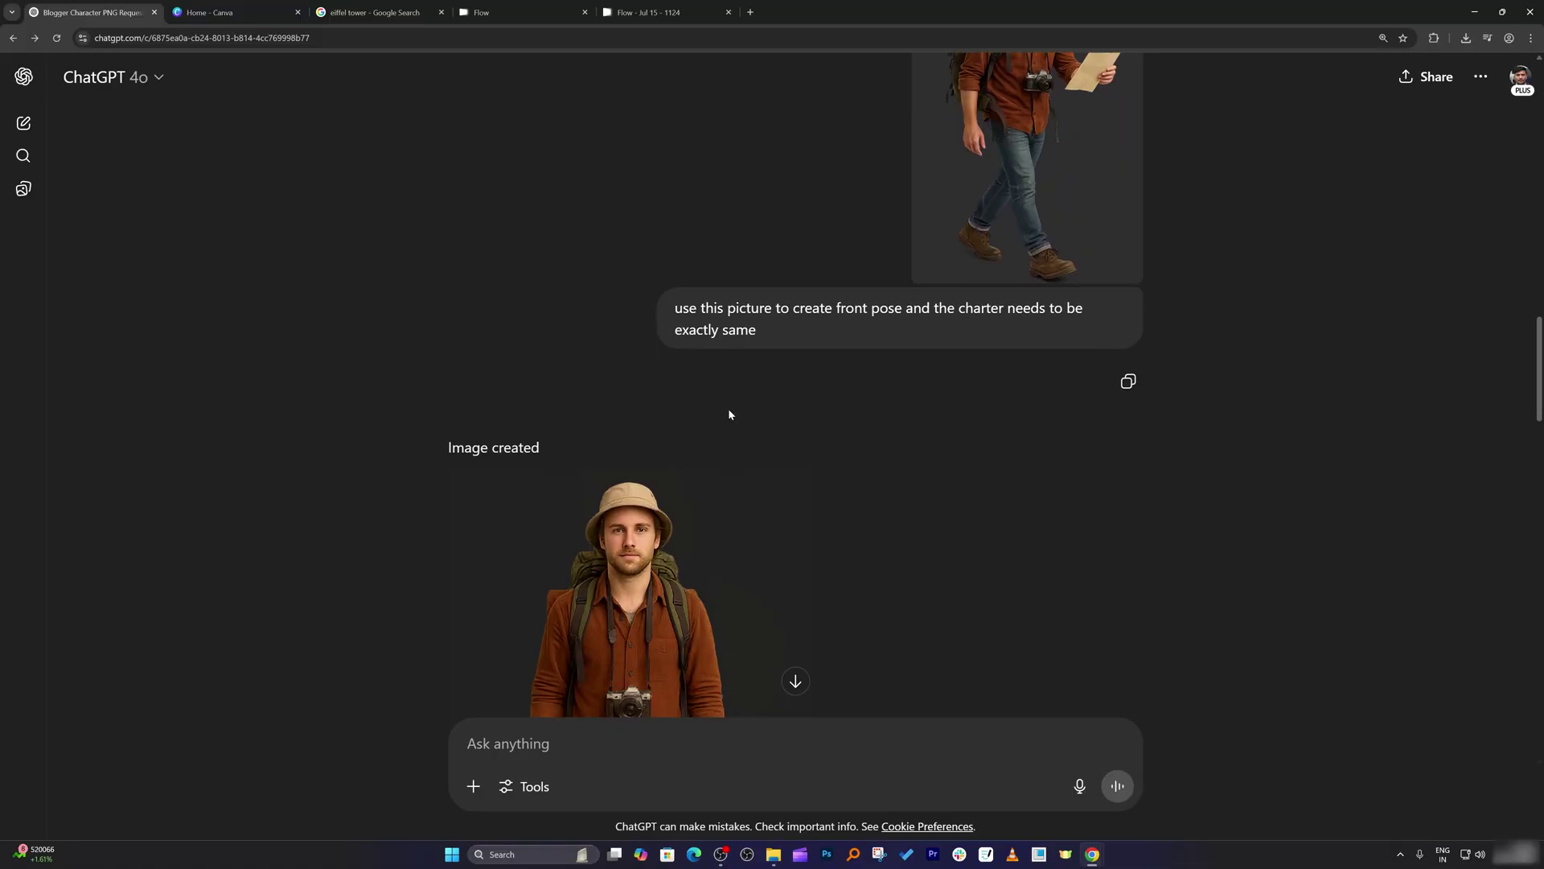
scroll(823, 355, down, 4)
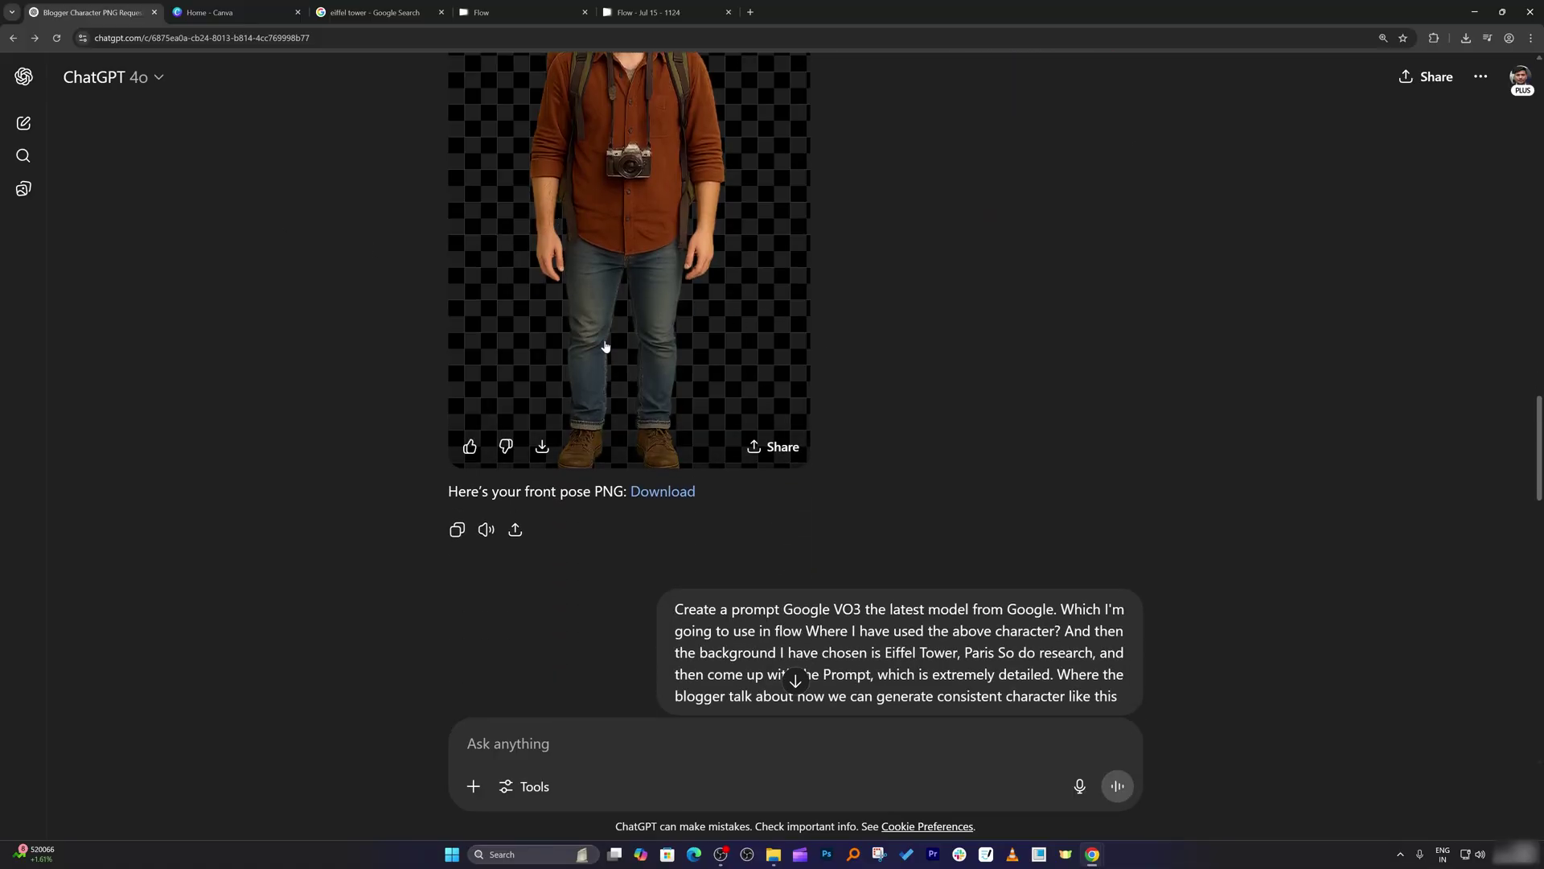
click(473, 786)
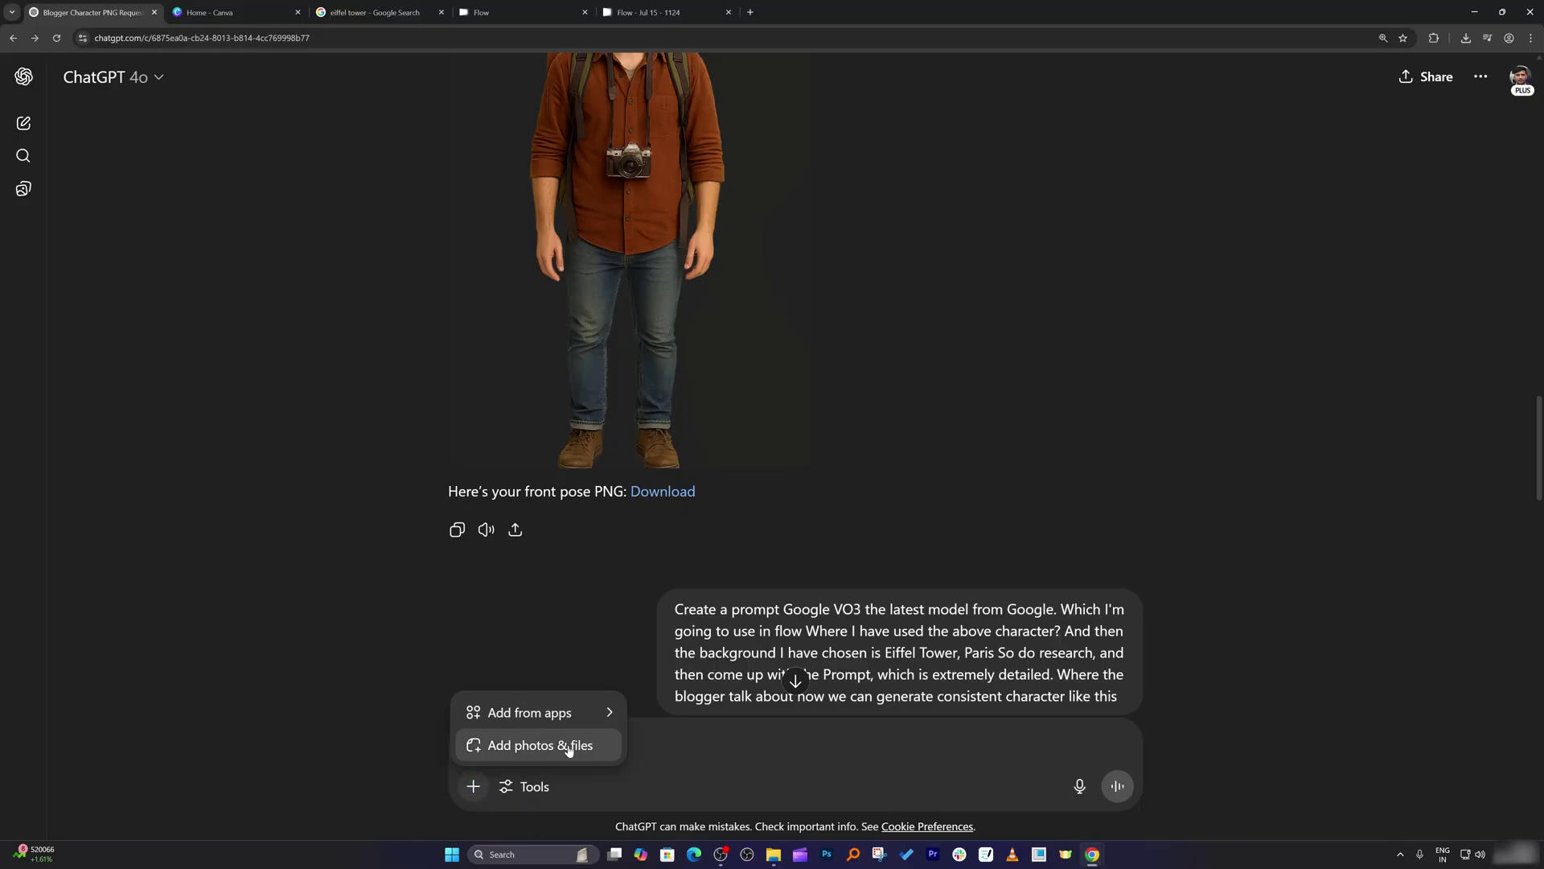
click(321, 418)
Switch to the Flow Scenebuilder project, export the combined Eiffel Tower and Taj Mahal scene, and download the exported video.
click(622, 6)
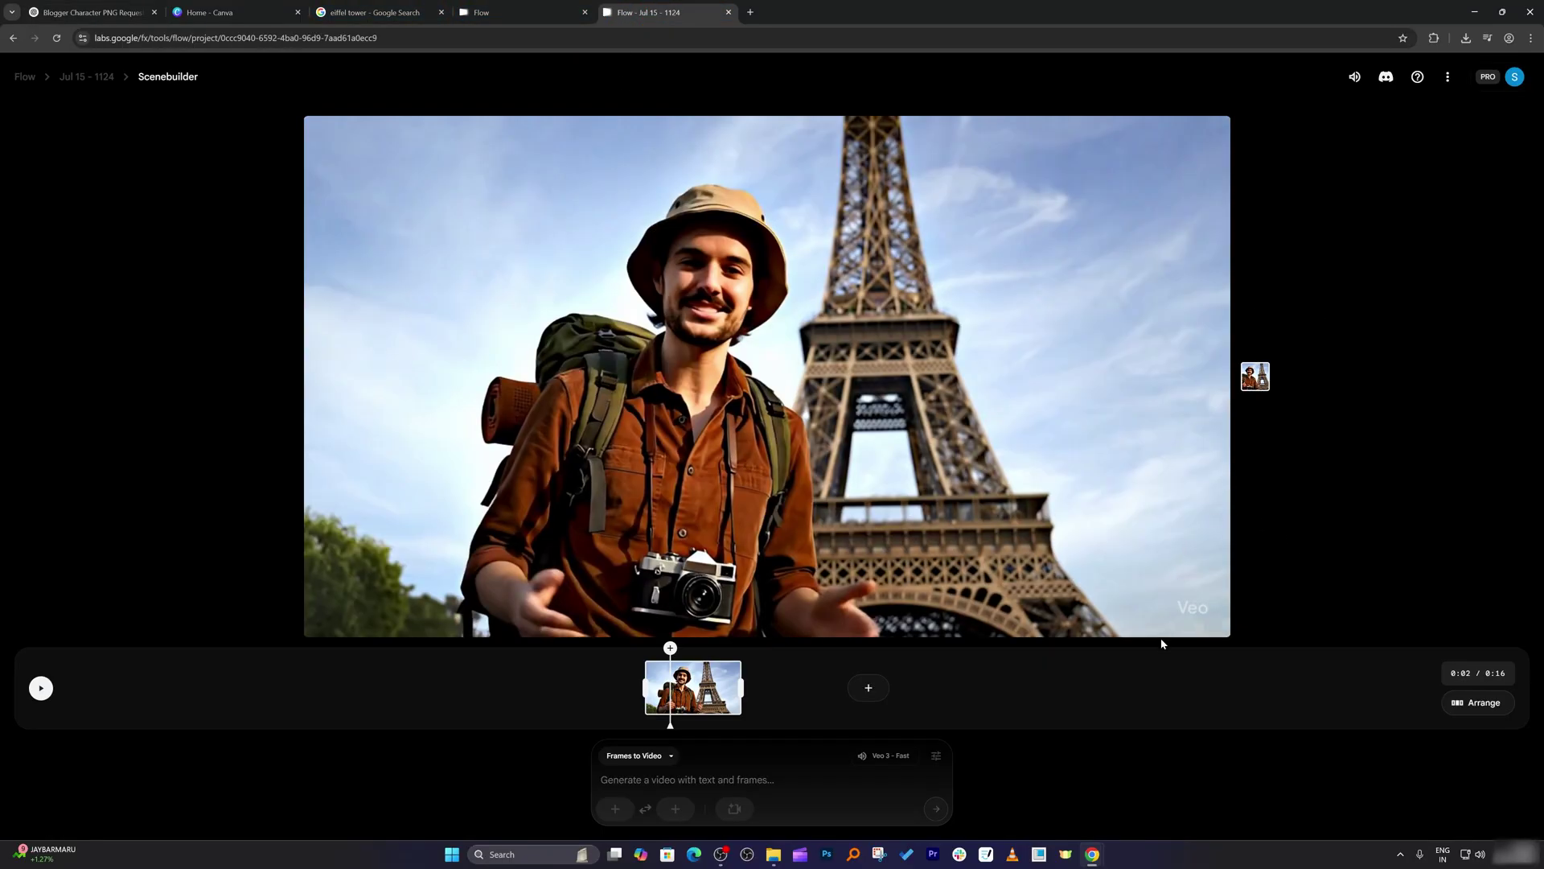
click(1182, 617)
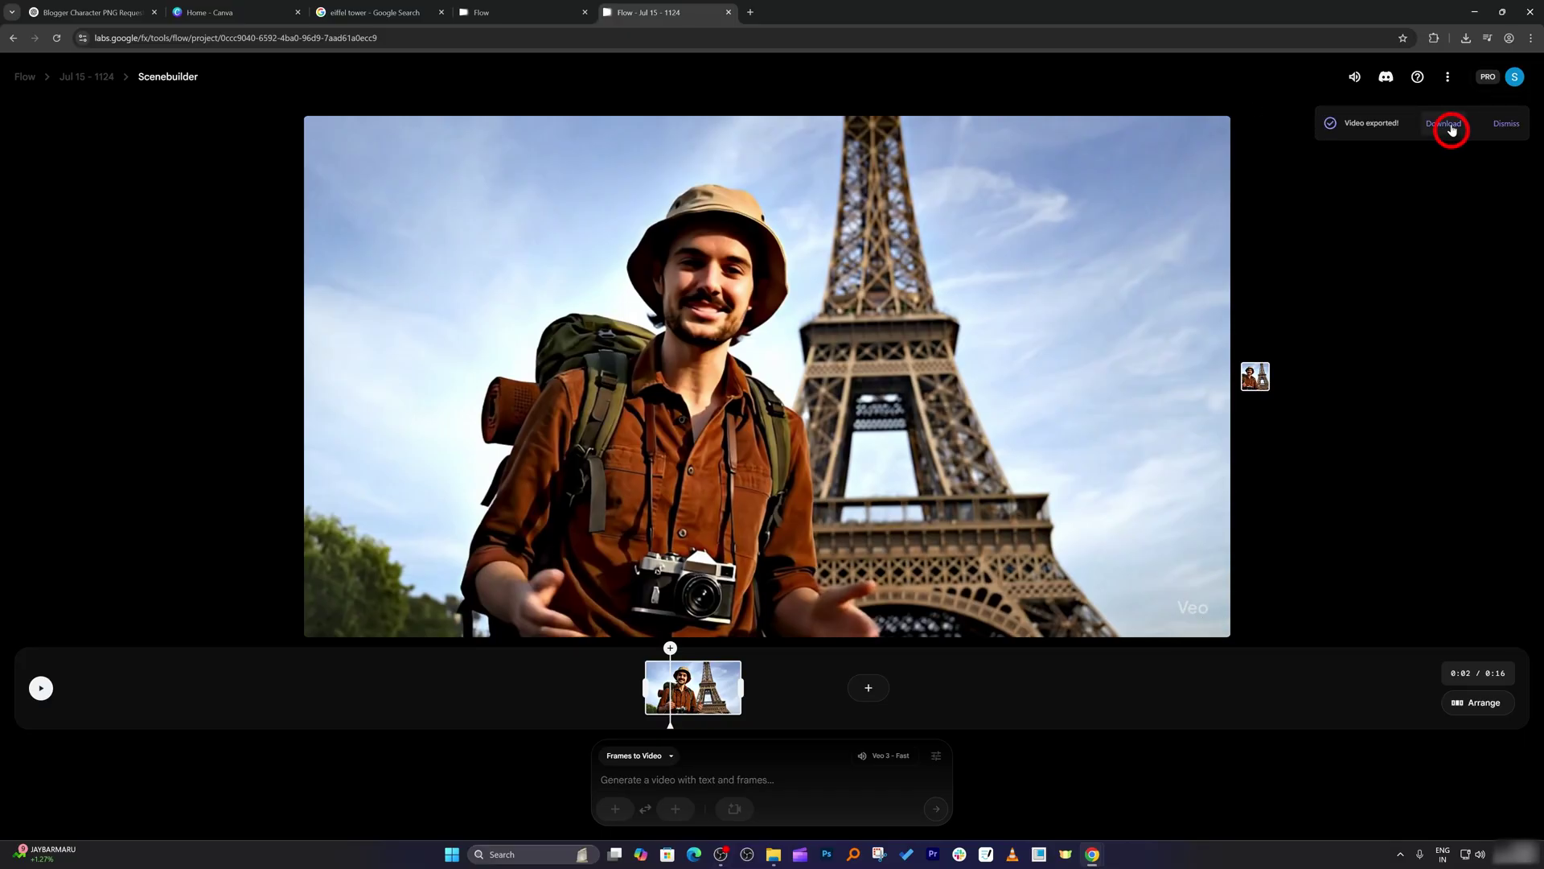
click(1452, 130)
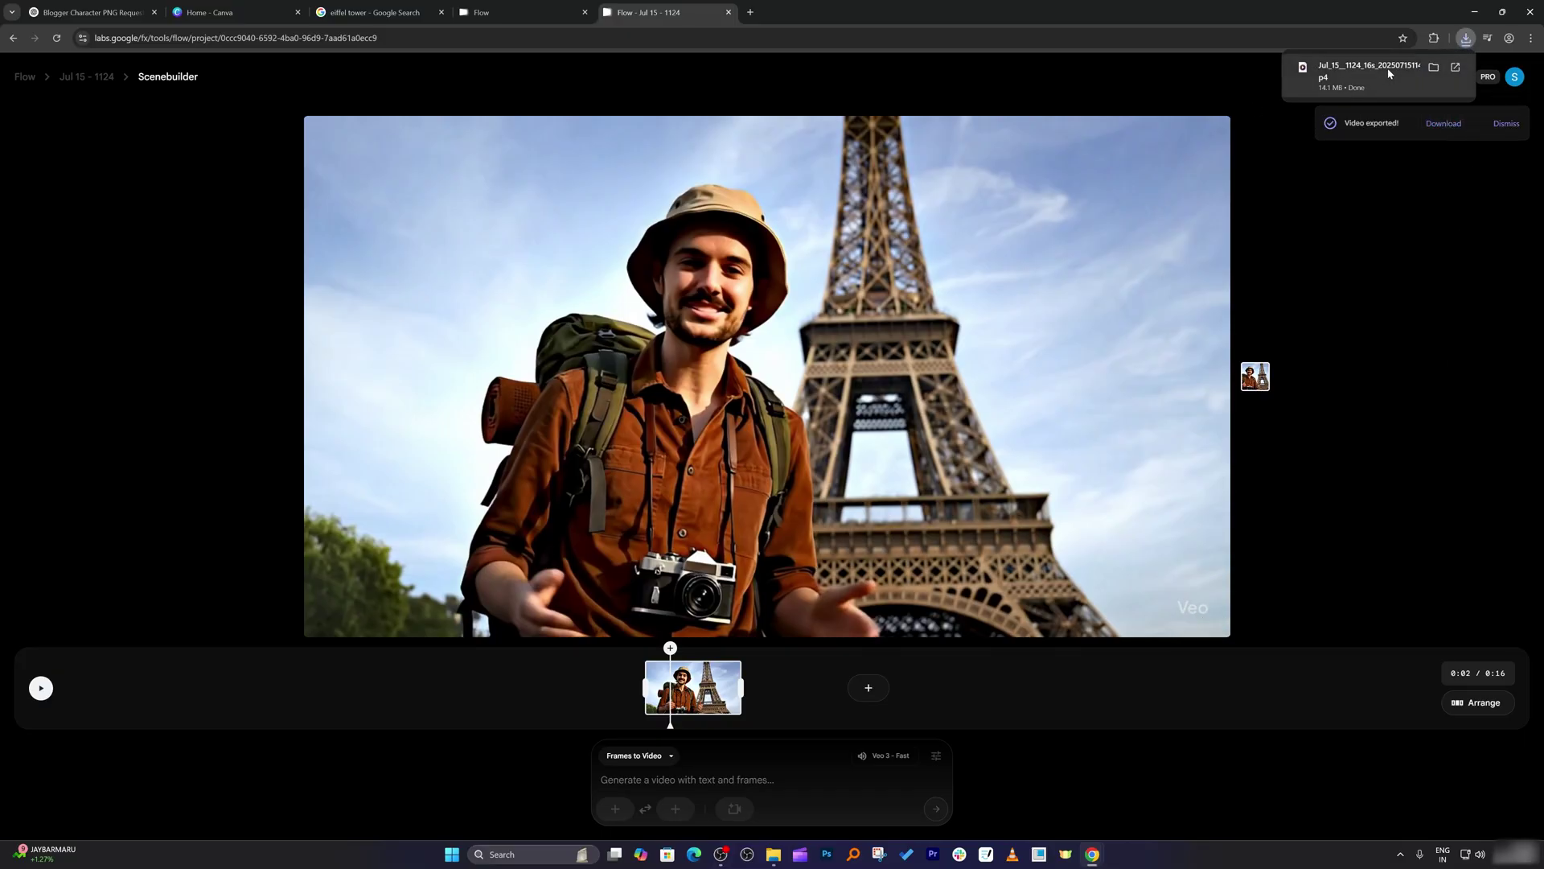
Open the downloaded scene video in Media Player and play it in full screen.
click(1389, 73)
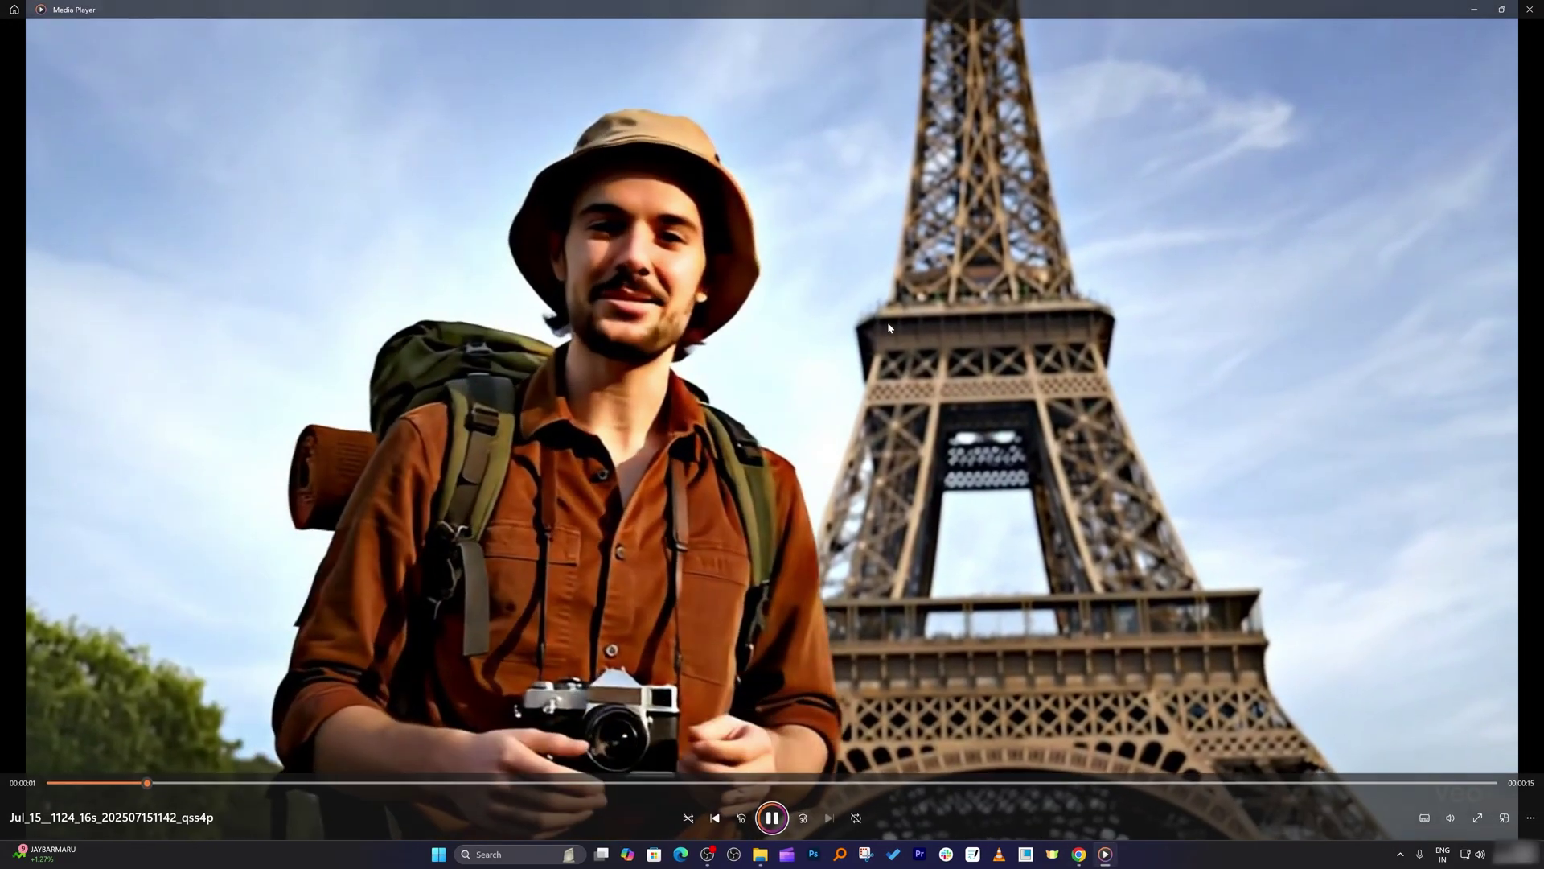
double_click(887, 322)
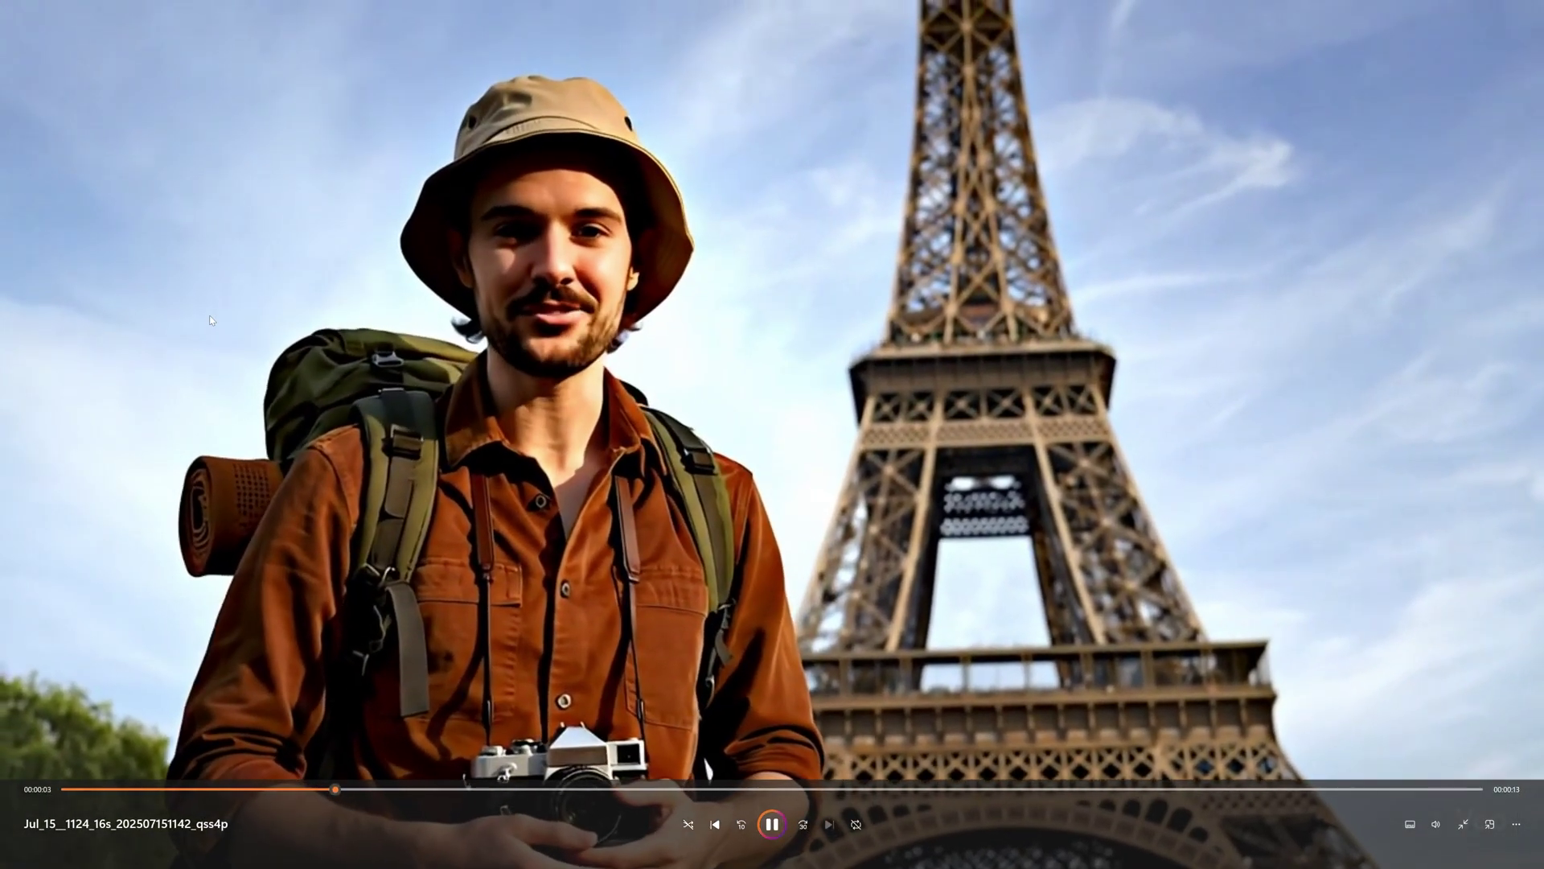